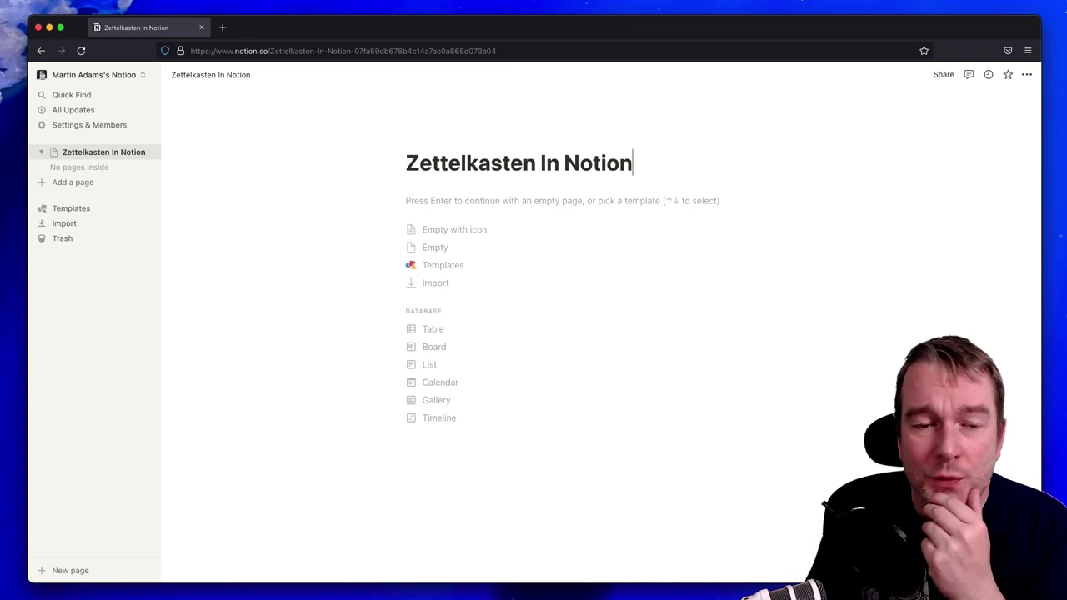
Delete 'In Notion' from the page title so it reads 'Zettelkasten'.
left_click(1052, 158)
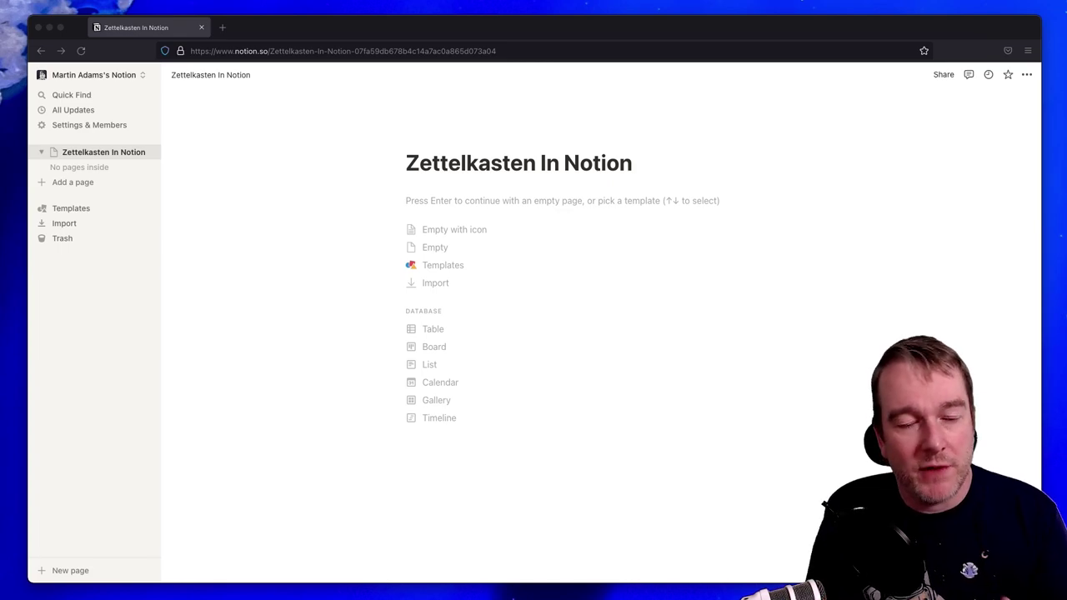
left_click(469, 215)
left_click(637, 165)
left_click_drag(633, 163, 532, 165)
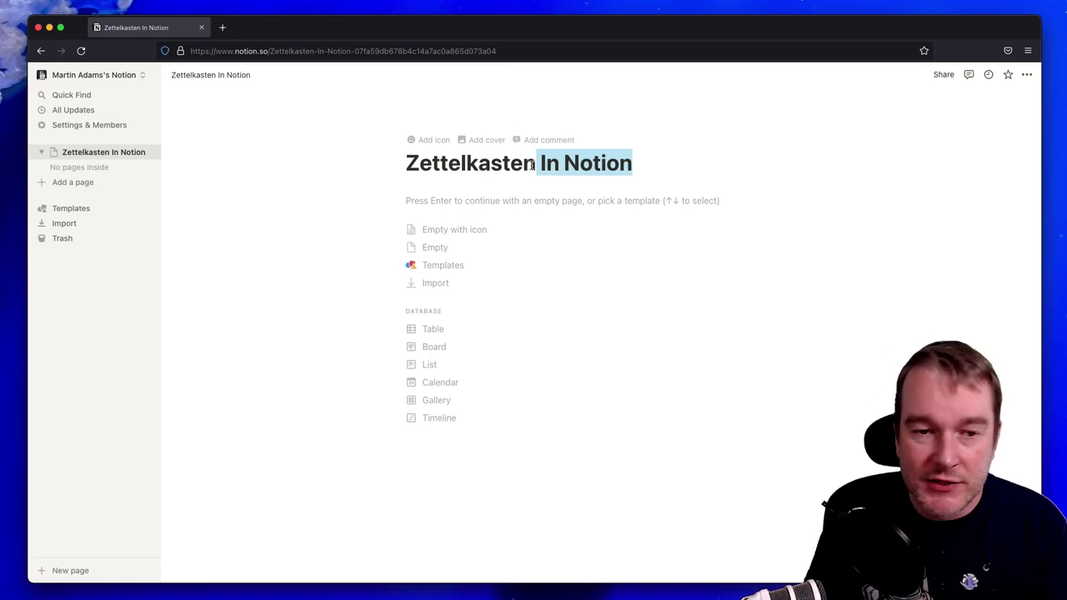
left_click(650, 163)
key("alt+shift+Left")
key("alt+shift+Left")
key("shift+Left")
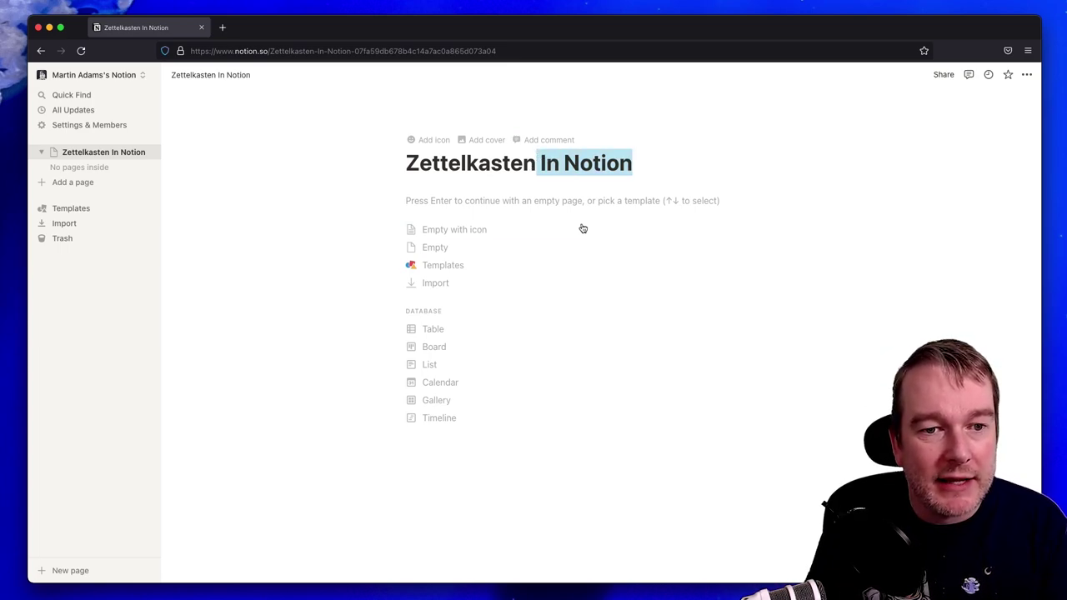
key("BackSpace")
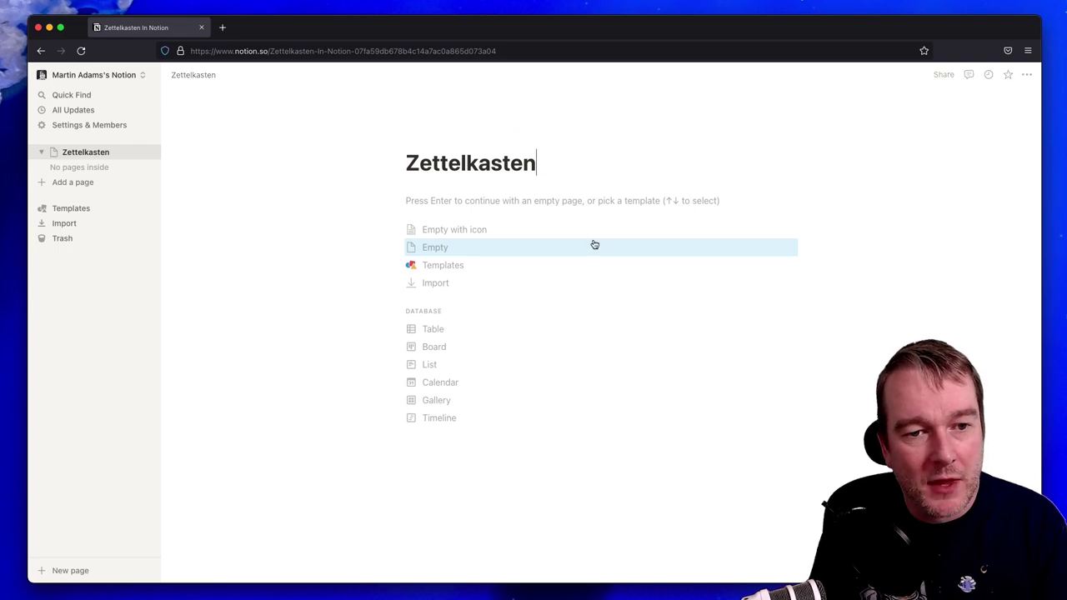
Start an empty page and insert a Table - Inline database from the / block menu.
key("Return")
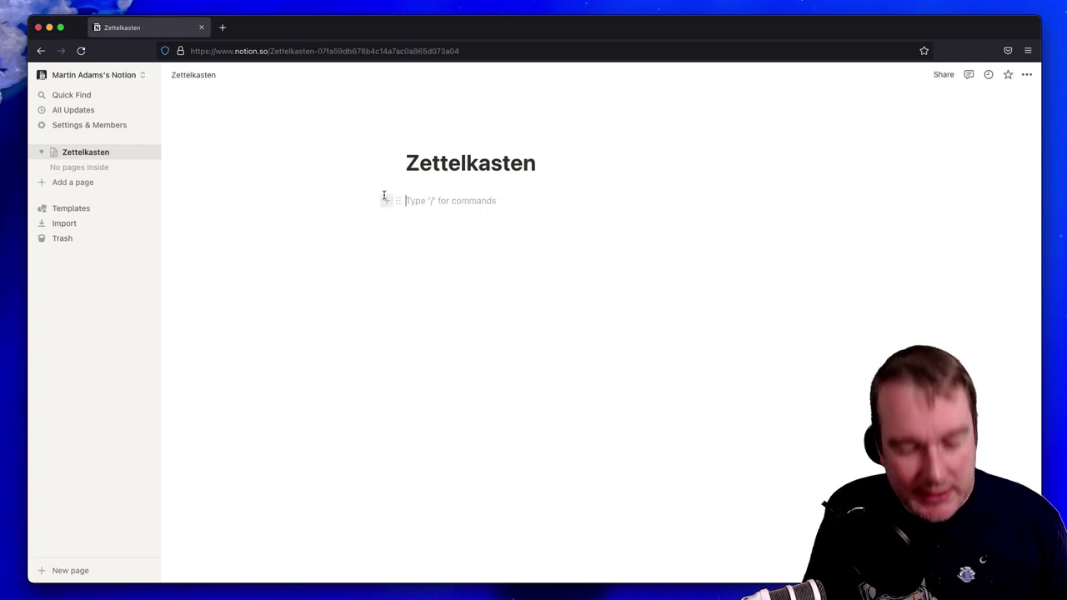
type("/")
scroll(538, 344, "down", 4)
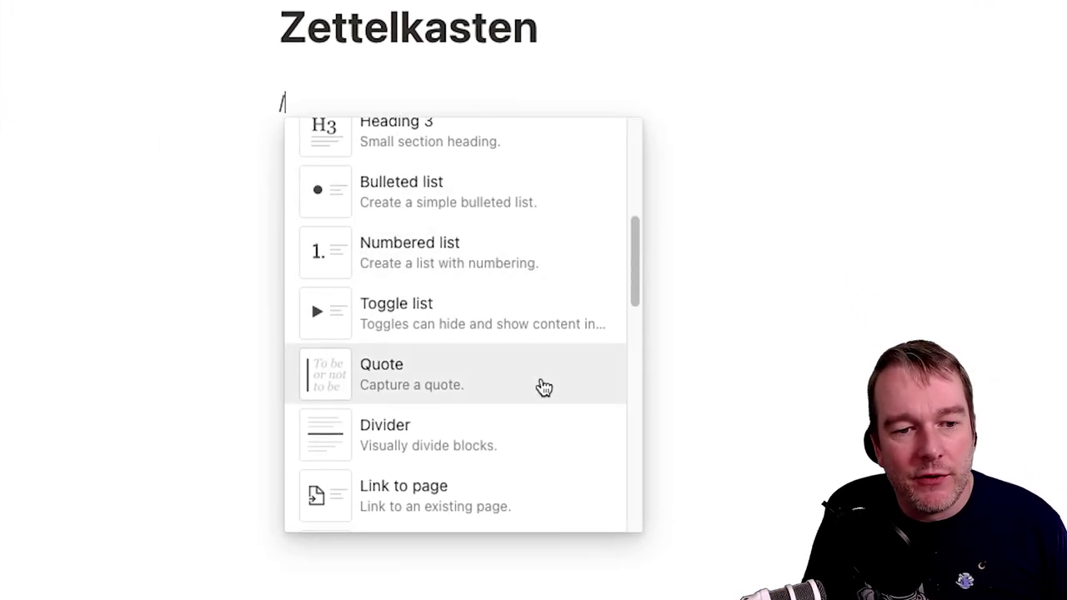
scroll(543, 387, "down", 10)
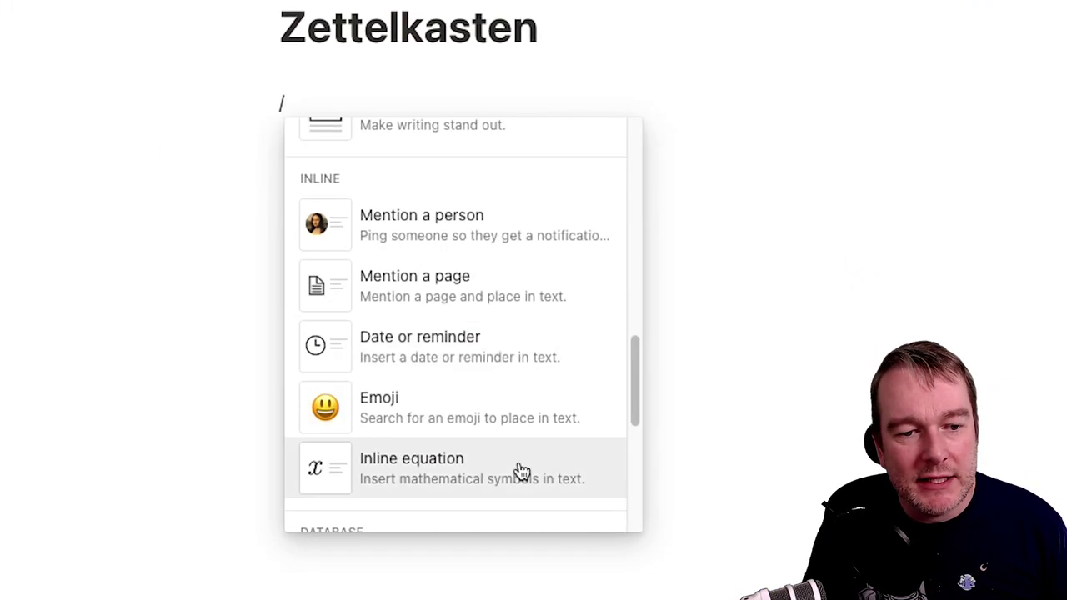
left_click(468, 188)
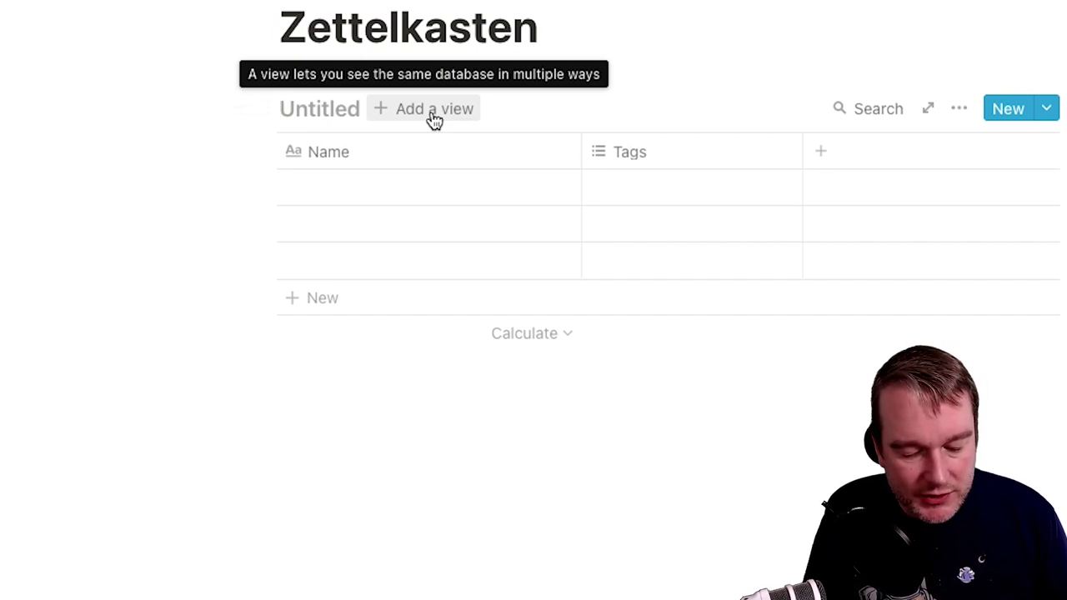
Name the table 'Slip Box' and rename its Name column to 'Title'.
type("Slip Box")
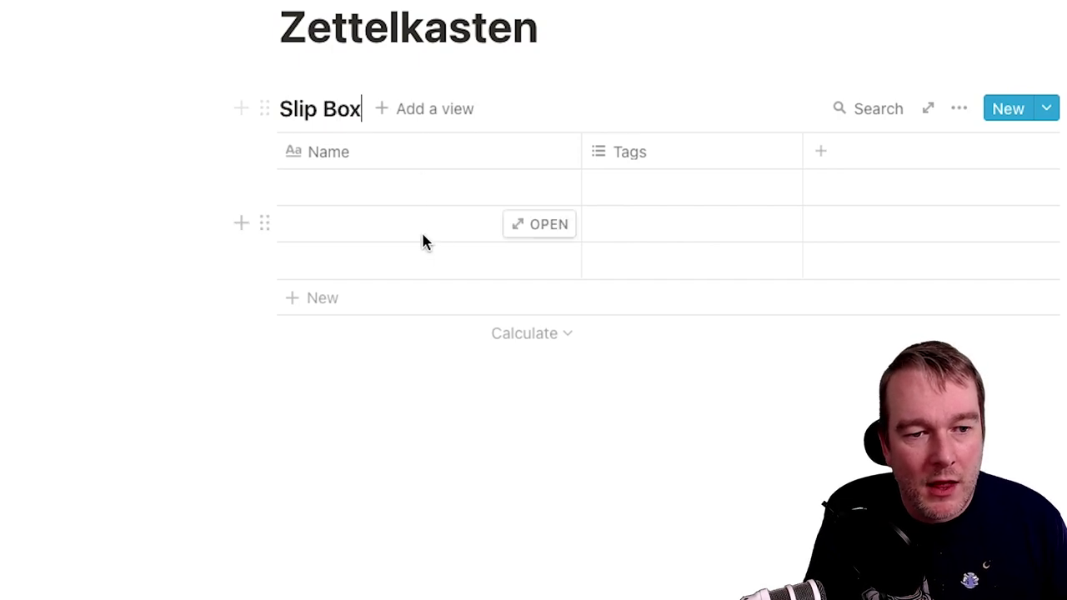
left_click(376, 200)
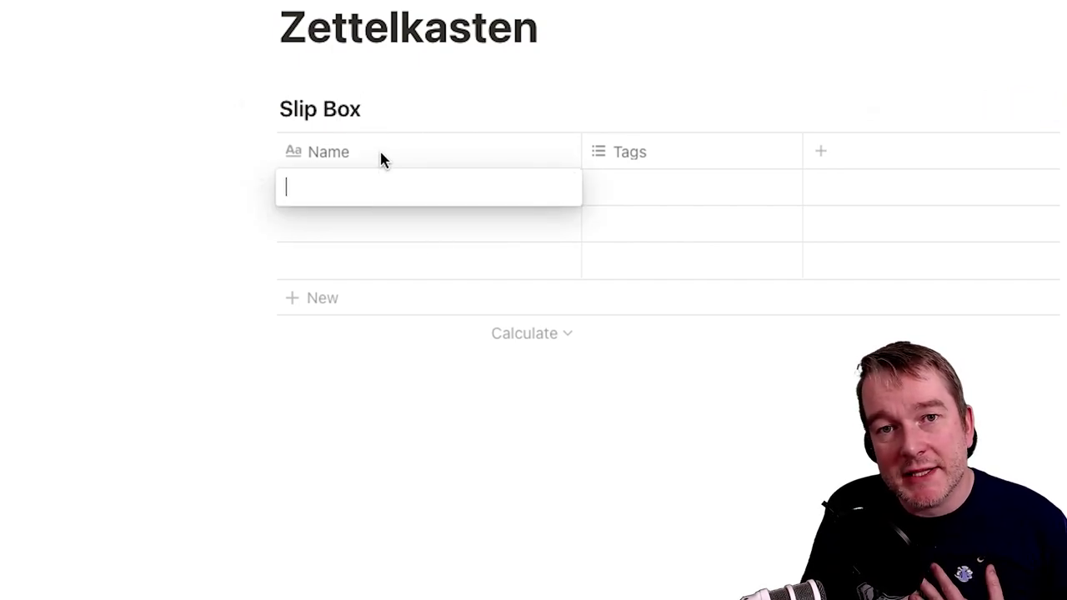
key("Escape")
left_click(334, 162)
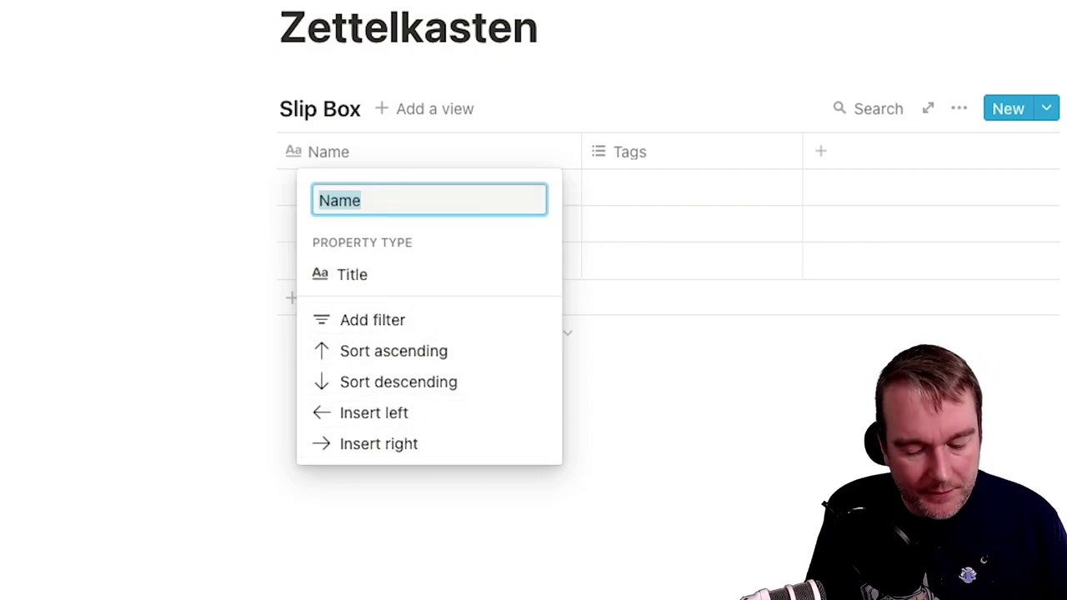
type("Title")
key("Return")
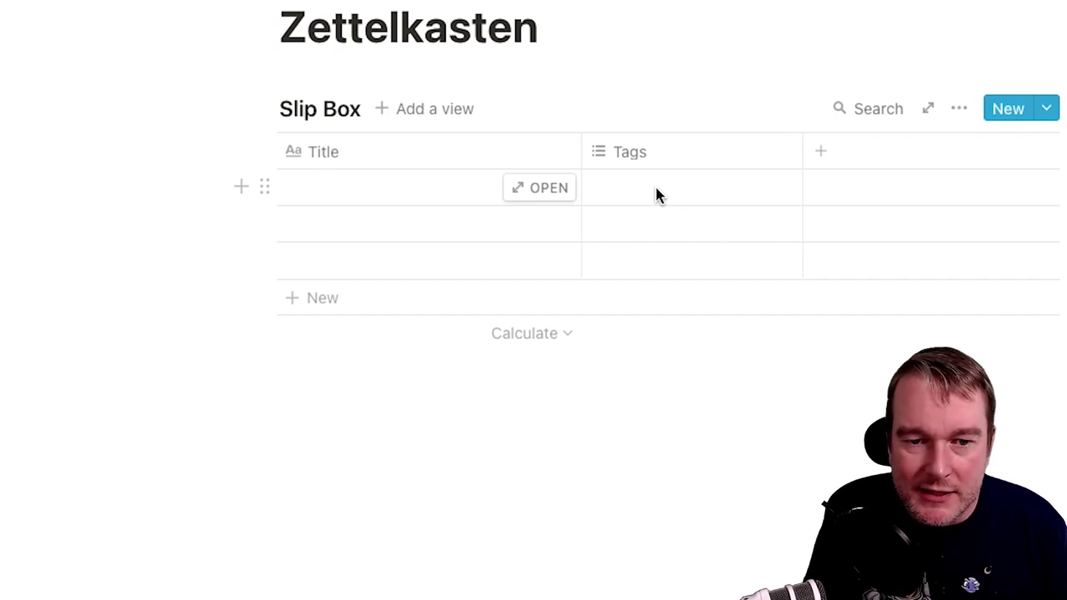
Add a new 'Note Type' property of type Select.
left_click(819, 163)
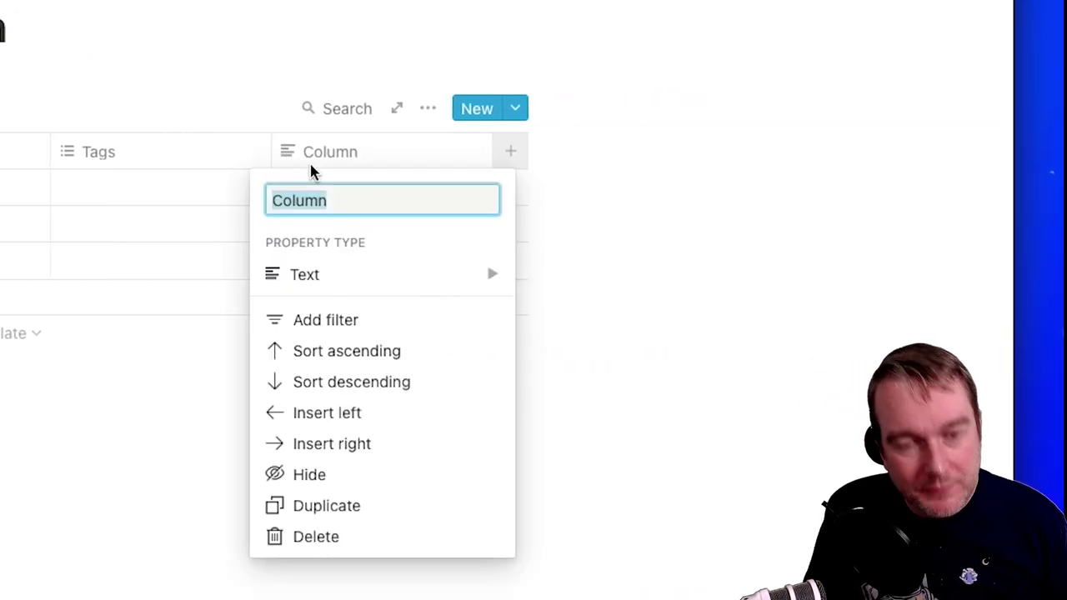
type("Note Type")
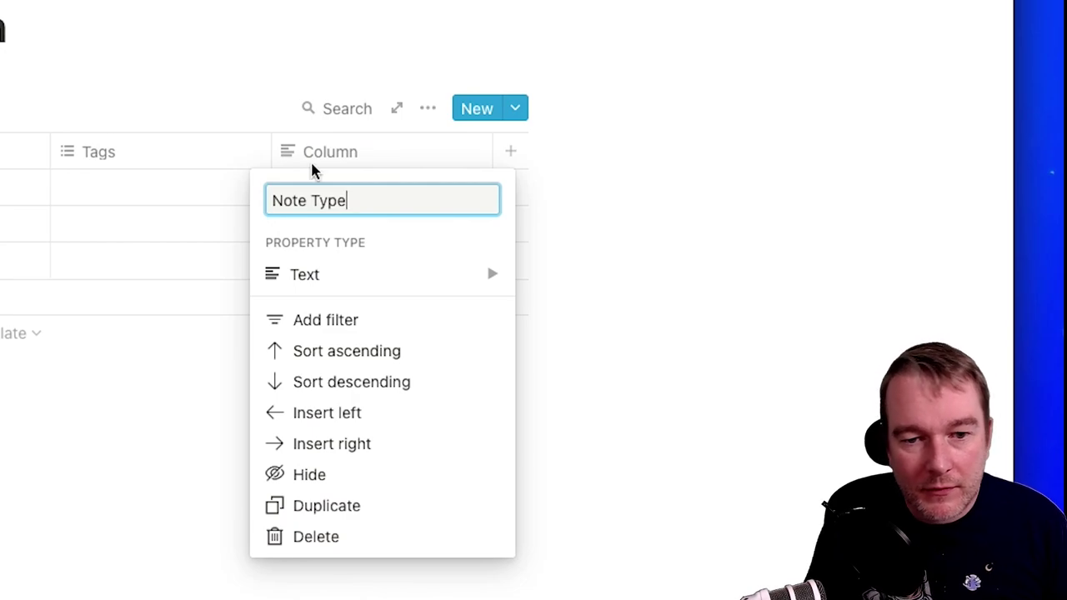
left_click(395, 280)
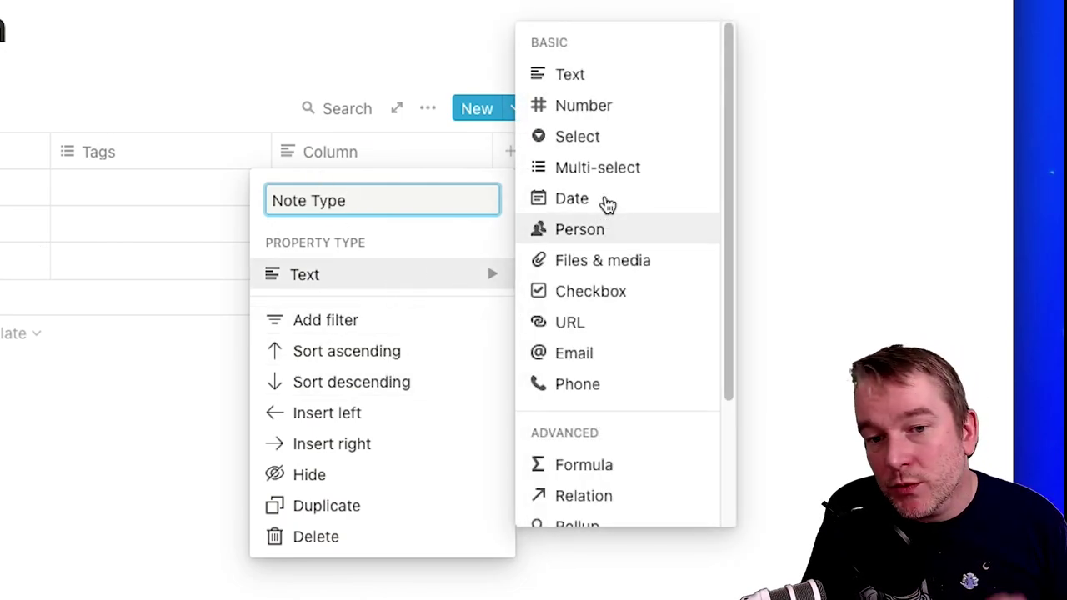
left_click(614, 140)
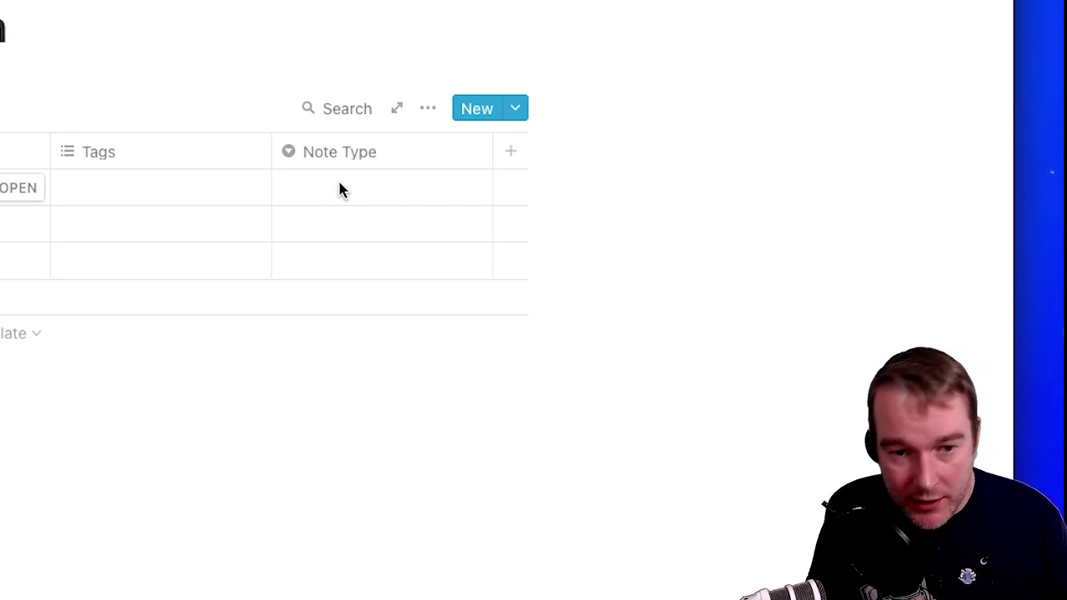
Create the Note Type options 'Fleeting' and 'Map of Content' from the first row's cell.
left_click(341, 187)
type("Fleeting")
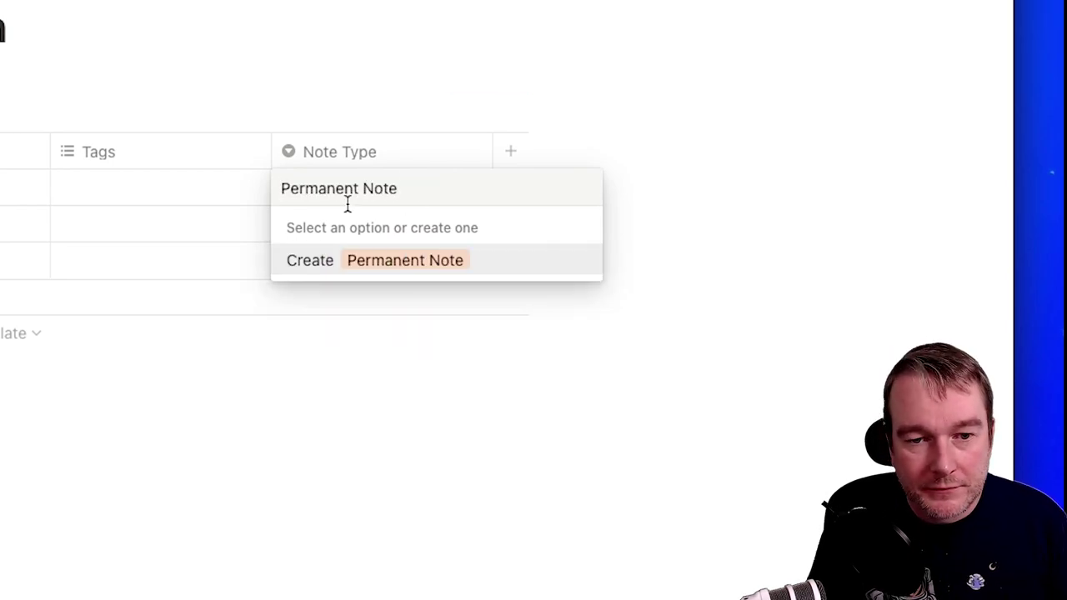
key("Return")
key("BackSpace")
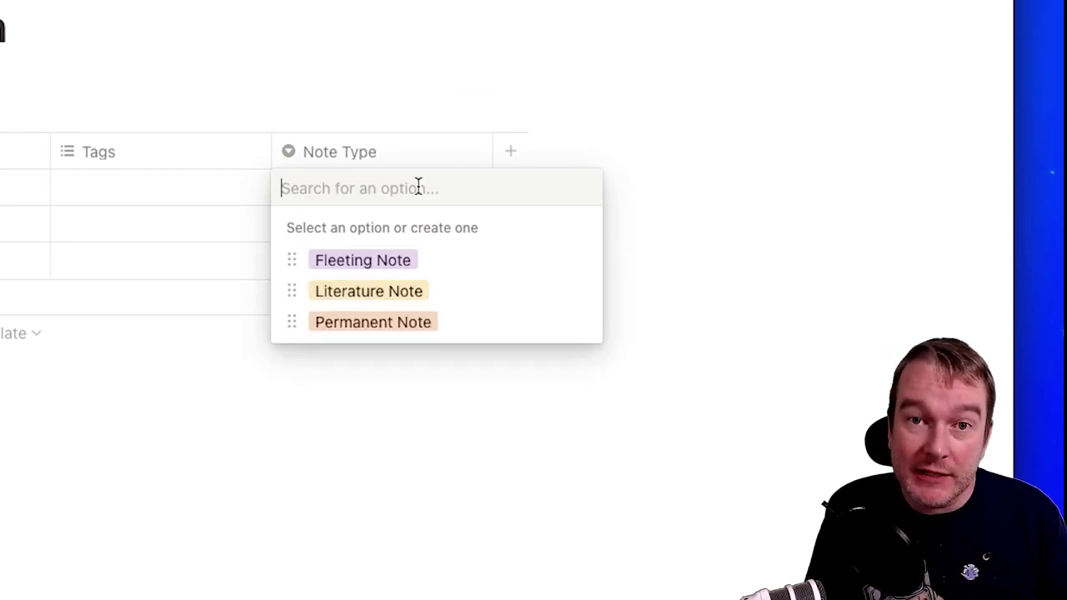
type("Map of Content")
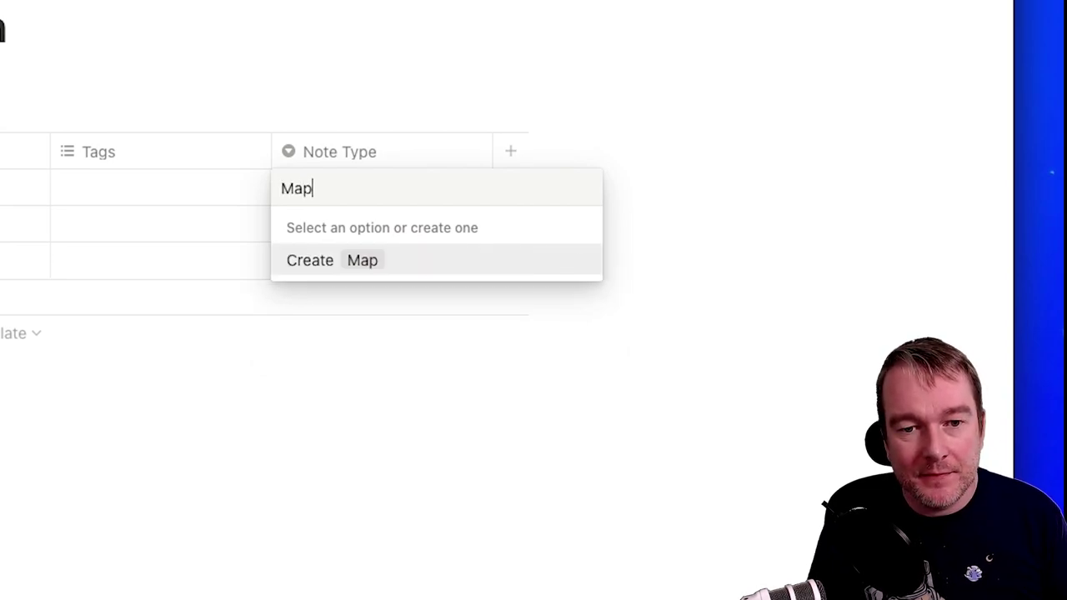
right_click(372, 265)
left_click(339, 260)
left_click(338, 262)
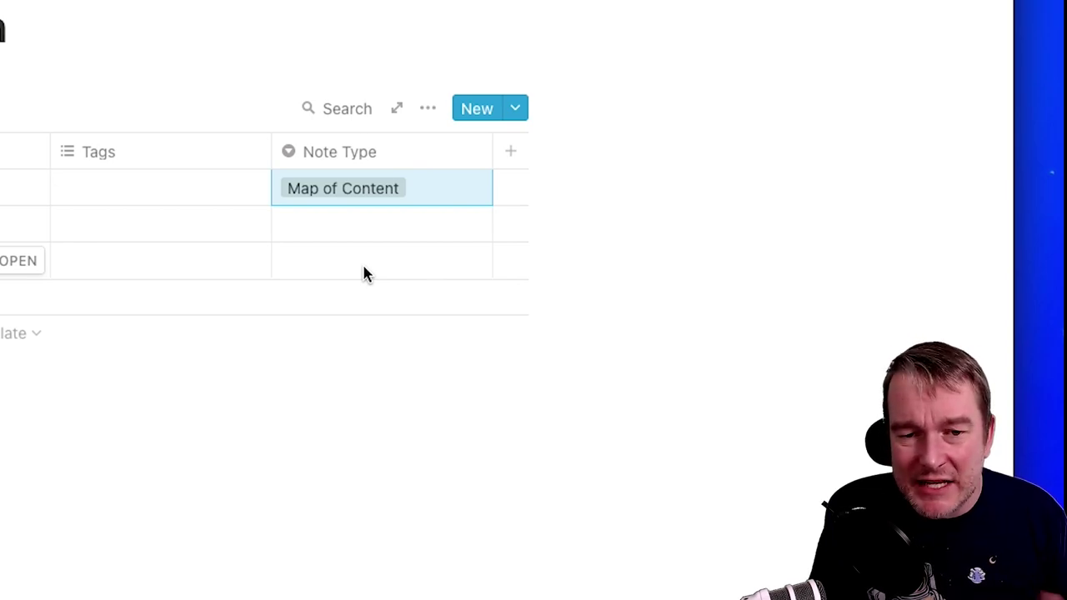
Create a 'Question' option, then clear it from the first row's Note Type cell.
left_click(380, 195)
left_click(410, 189)
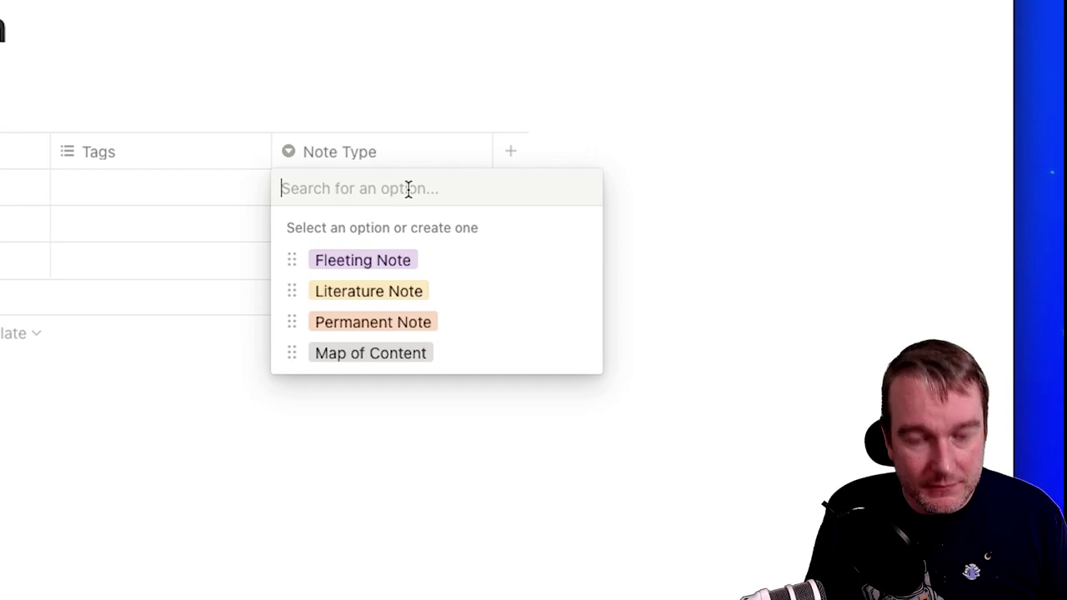
type("Questions")
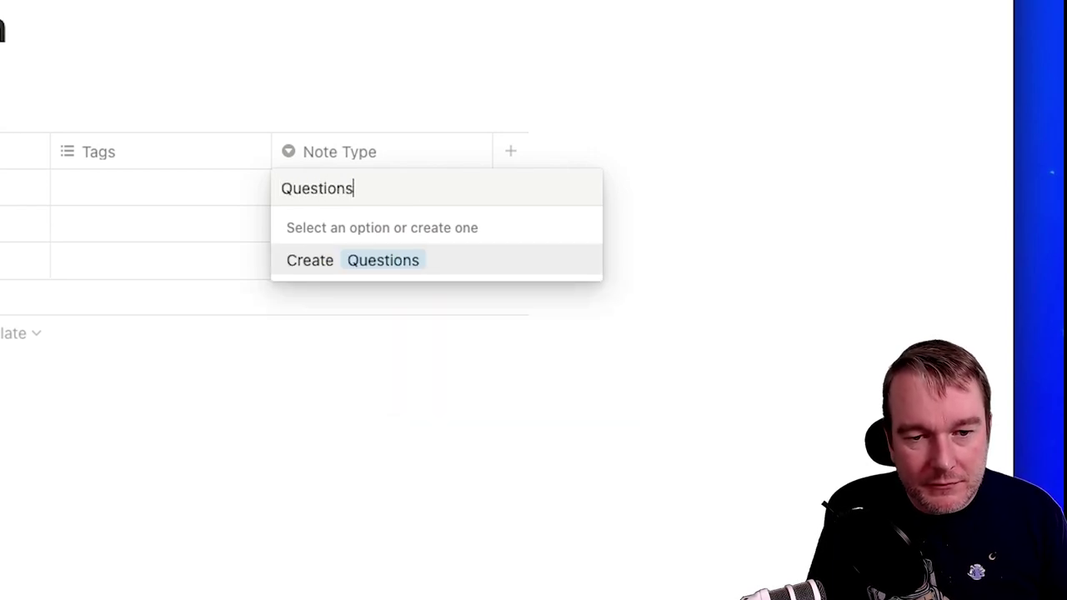
key("BackSpace")
left_click(326, 265)
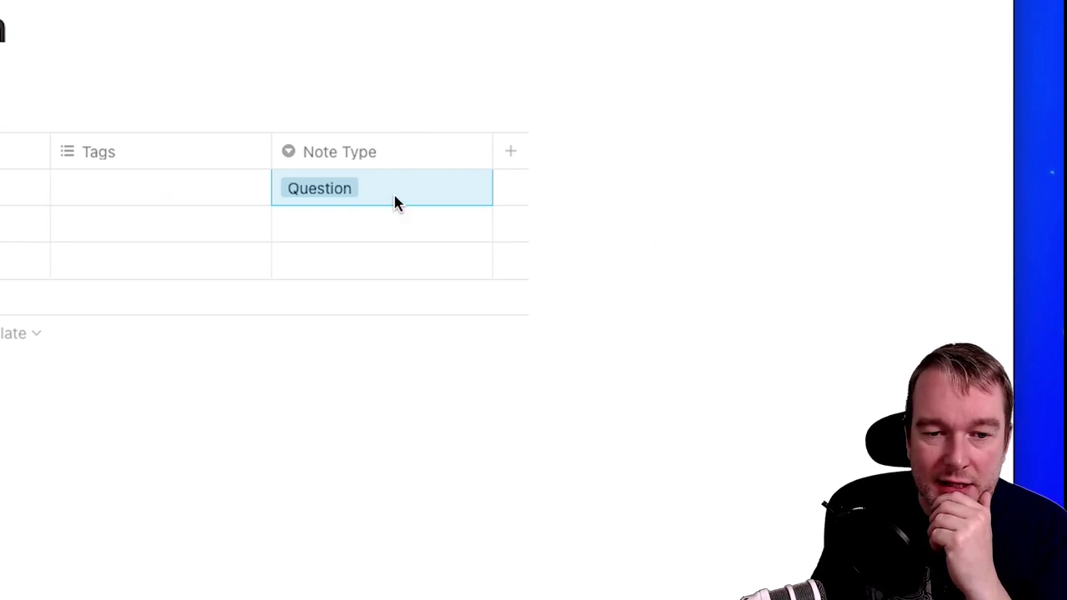
key("BackSpace")
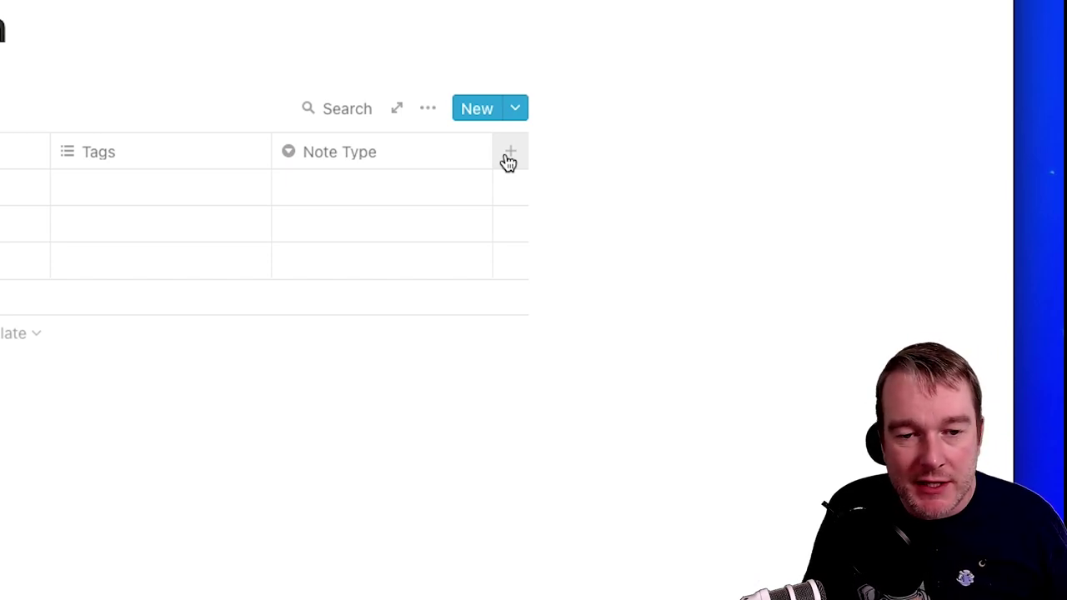
Add a new 'Status' property of type Select.
left_click(508, 160)
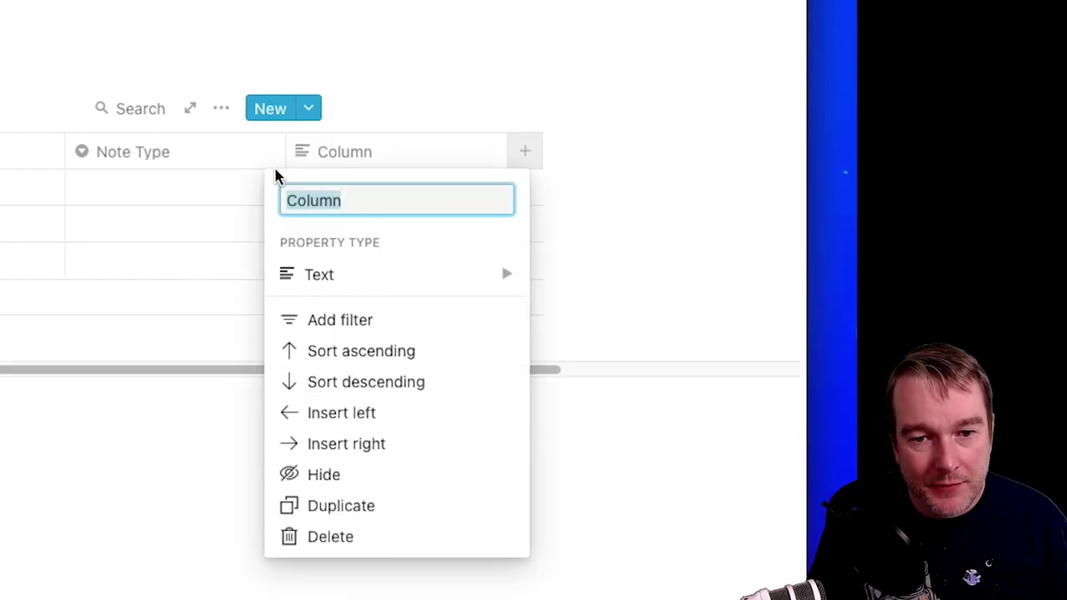
type("Status")
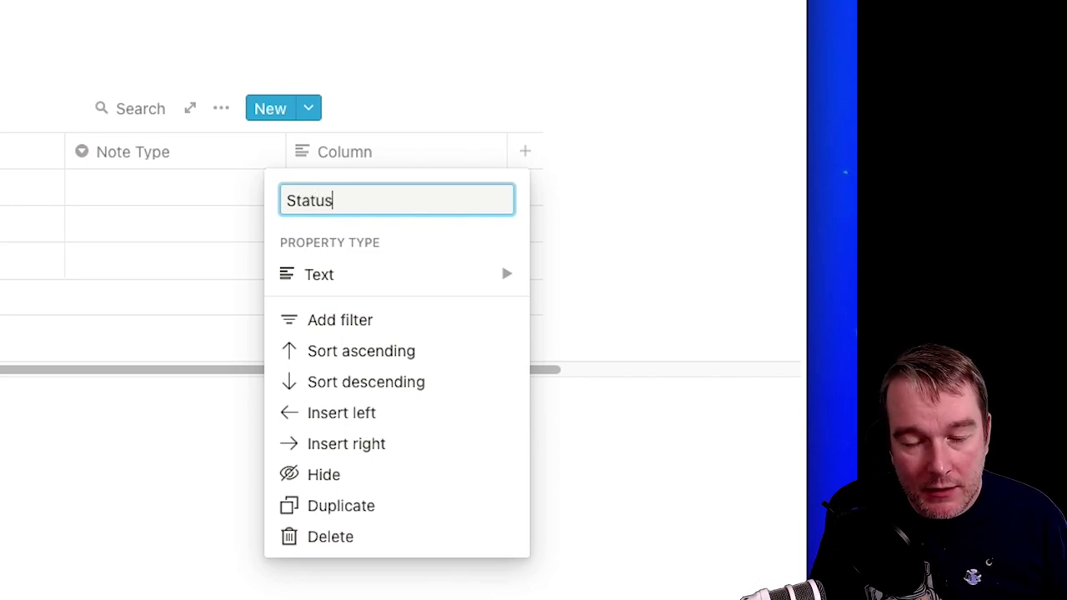
left_click(345, 276)
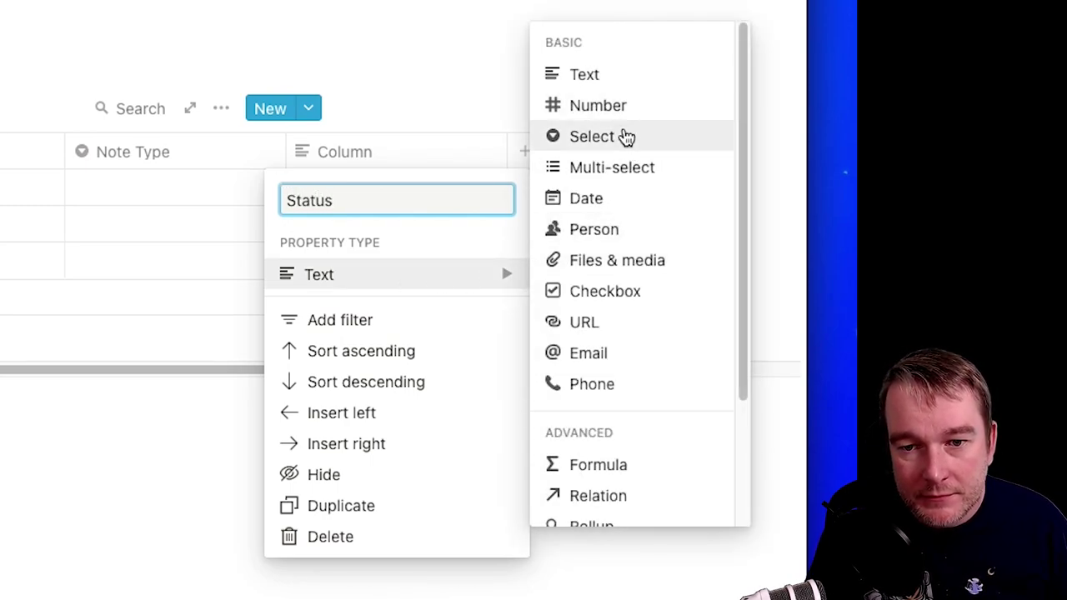
left_click(626, 138)
Create the Status options 'Todo' and 'In progress', removing each tag from the cell.
left_click(380, 193)
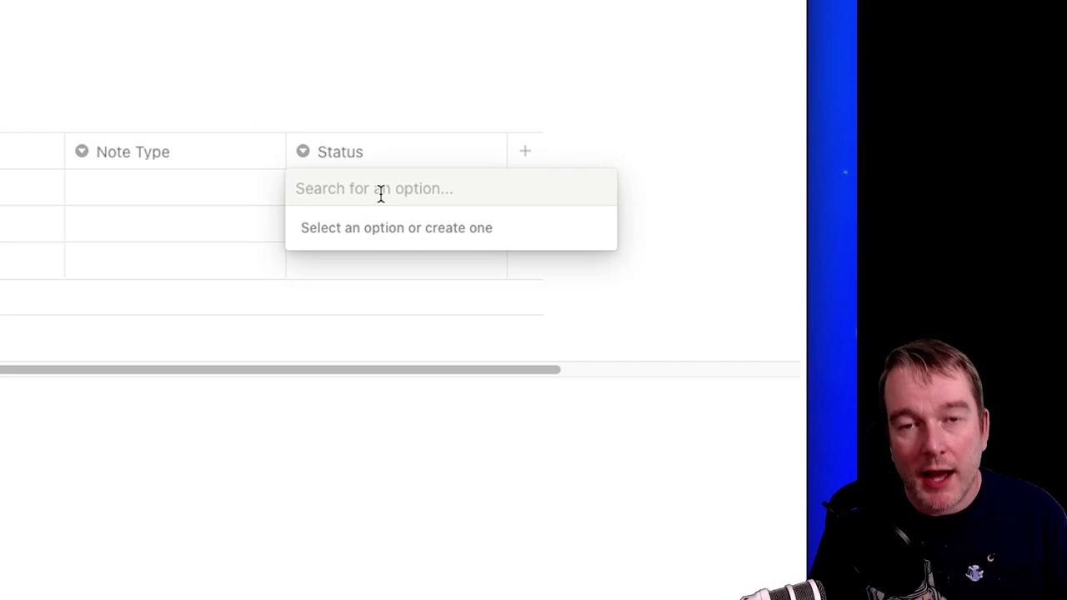
type("Todo")
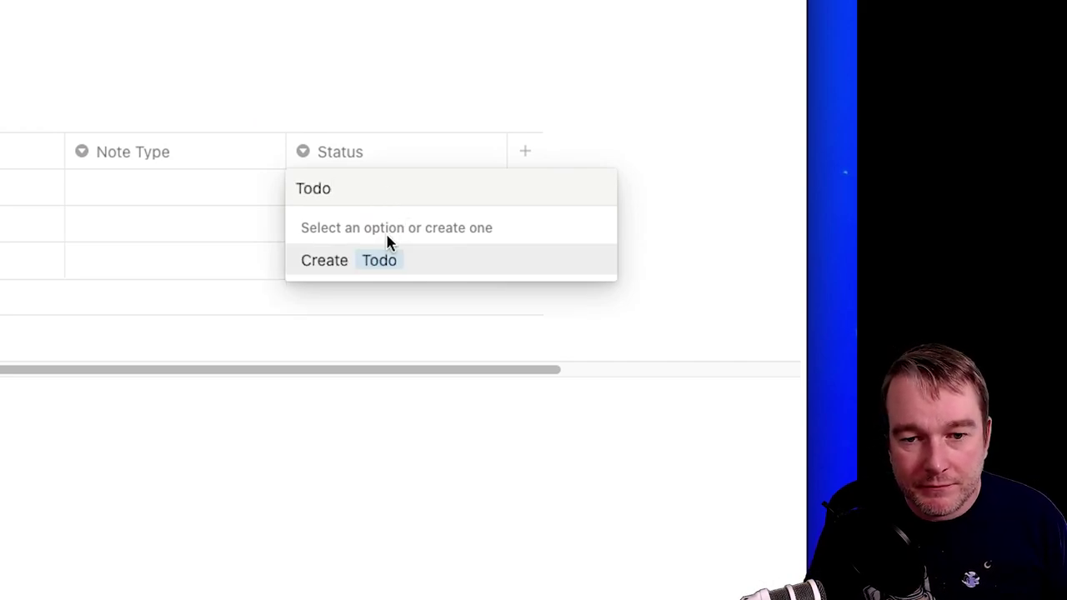
key("Return")
left_click(333, 187)
left_click(347, 190)
type("In progress")
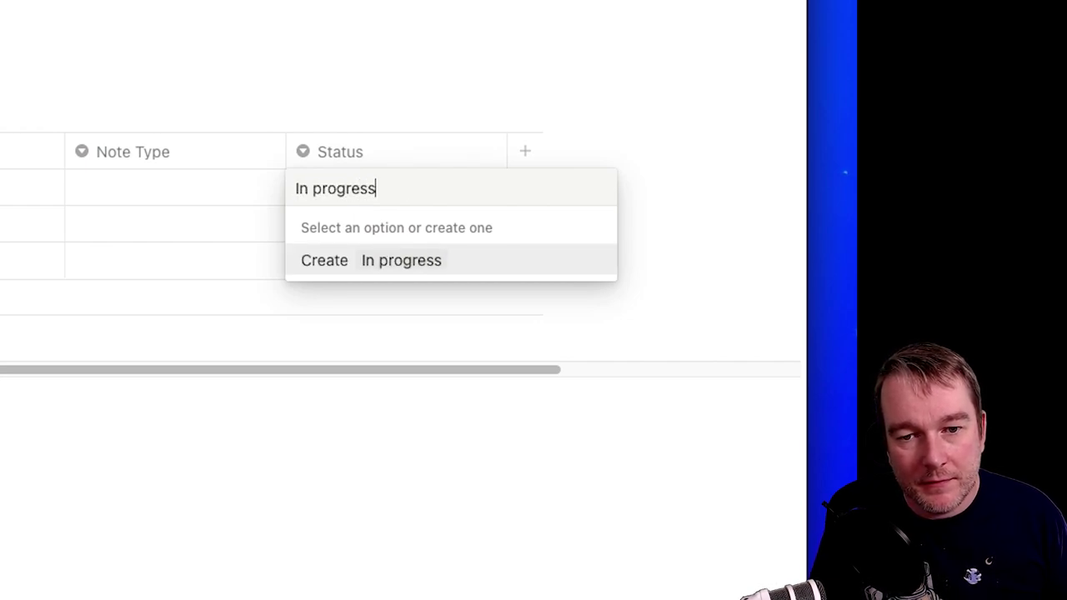
key("Return")
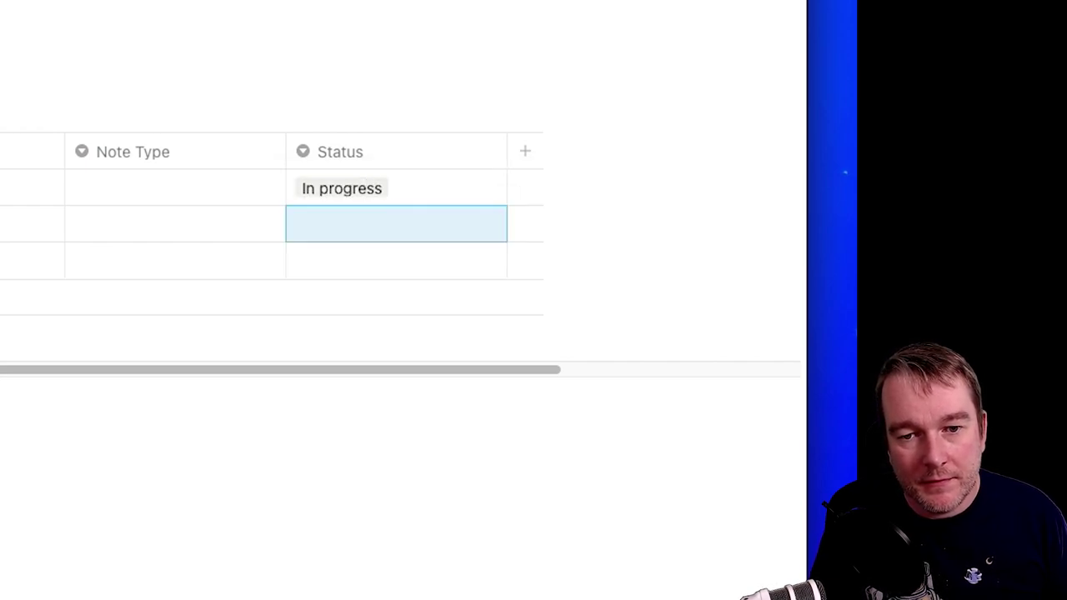
left_click(356, 194)
left_click(394, 190)
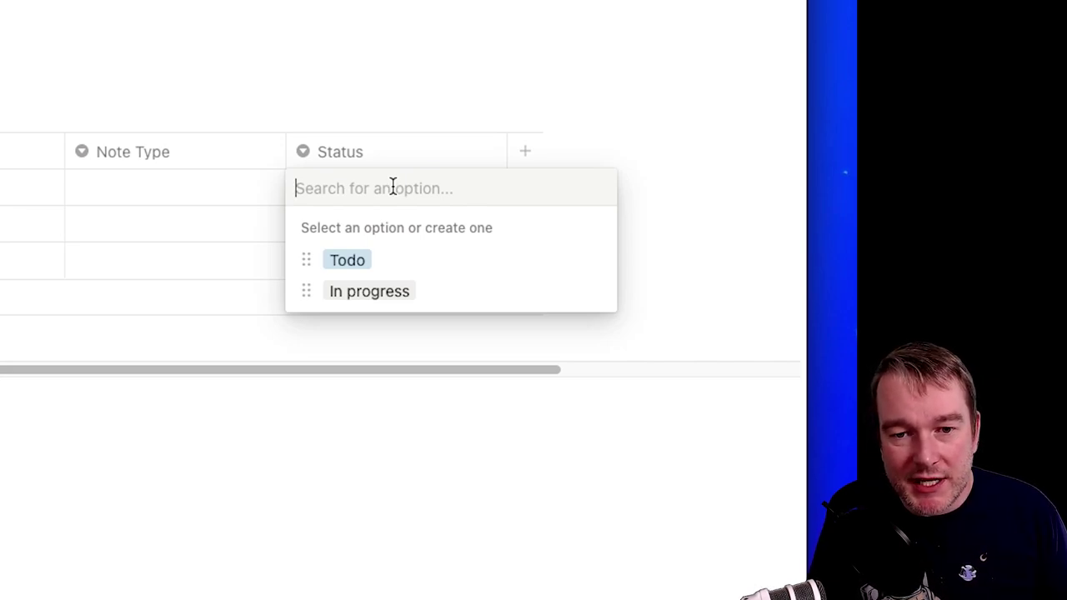
Create the Status options 'Ready to process' and 'Done', leaving the first cell empty.
type("Ready to process")
key("Return")
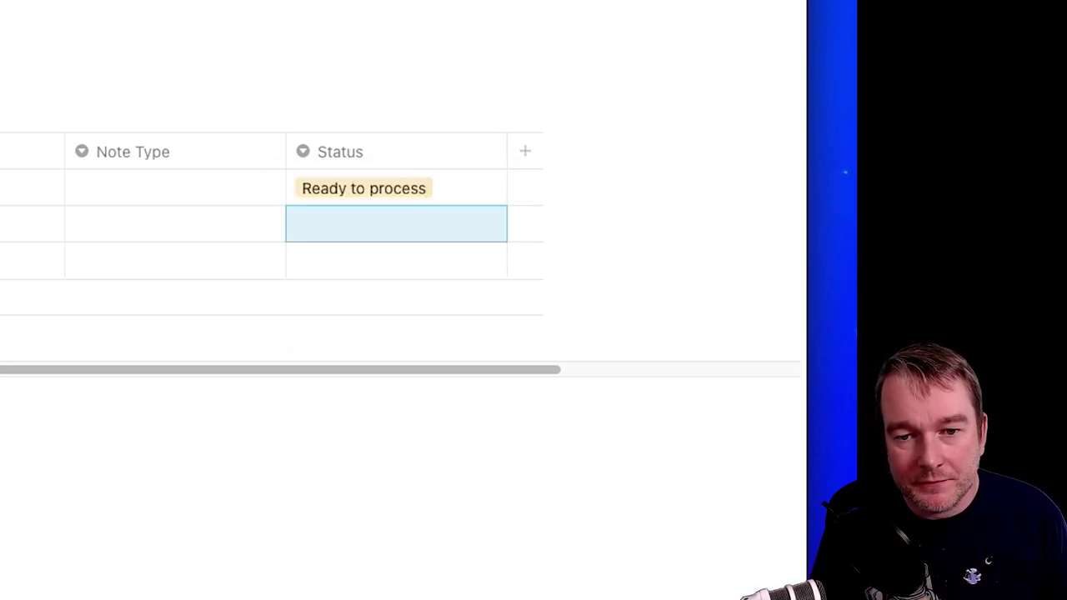
left_click(423, 193)
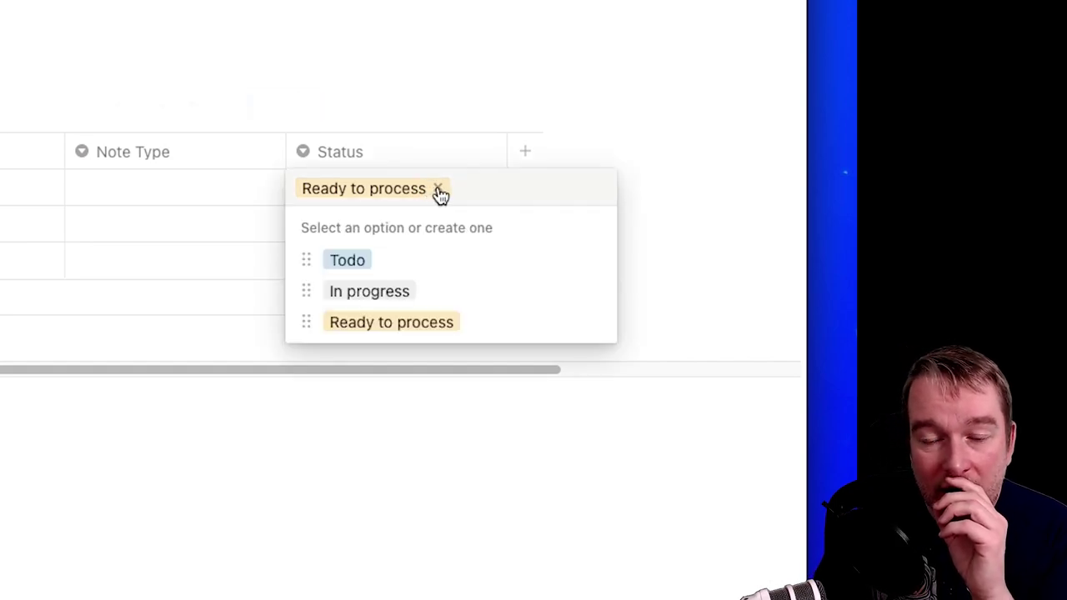
left_click(437, 189)
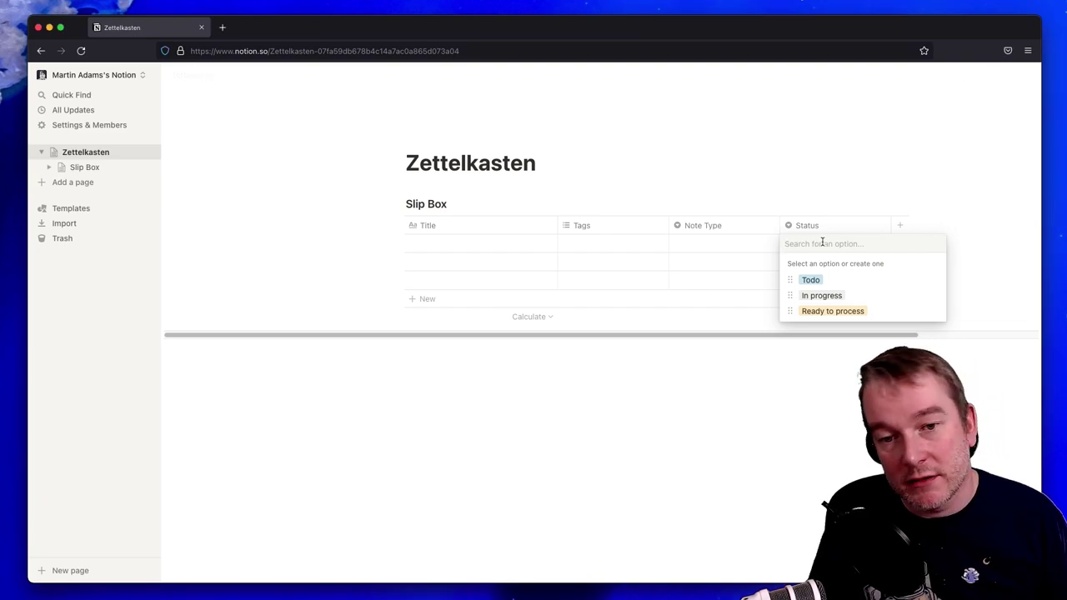
type("Done")
left_click(805, 280)
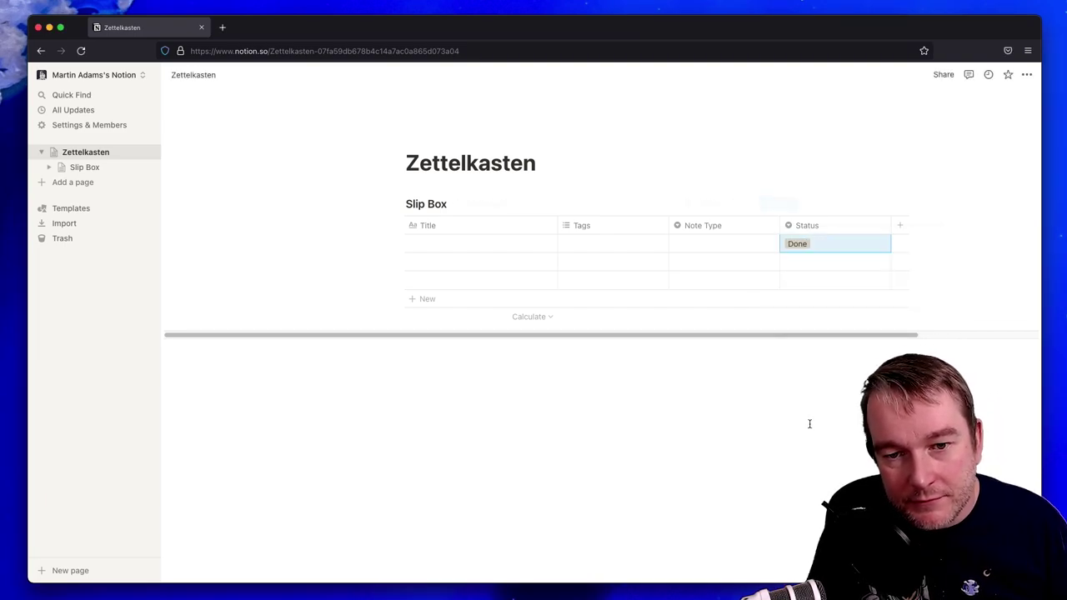
left_click(817, 244)
left_click(813, 244)
key("Escape")
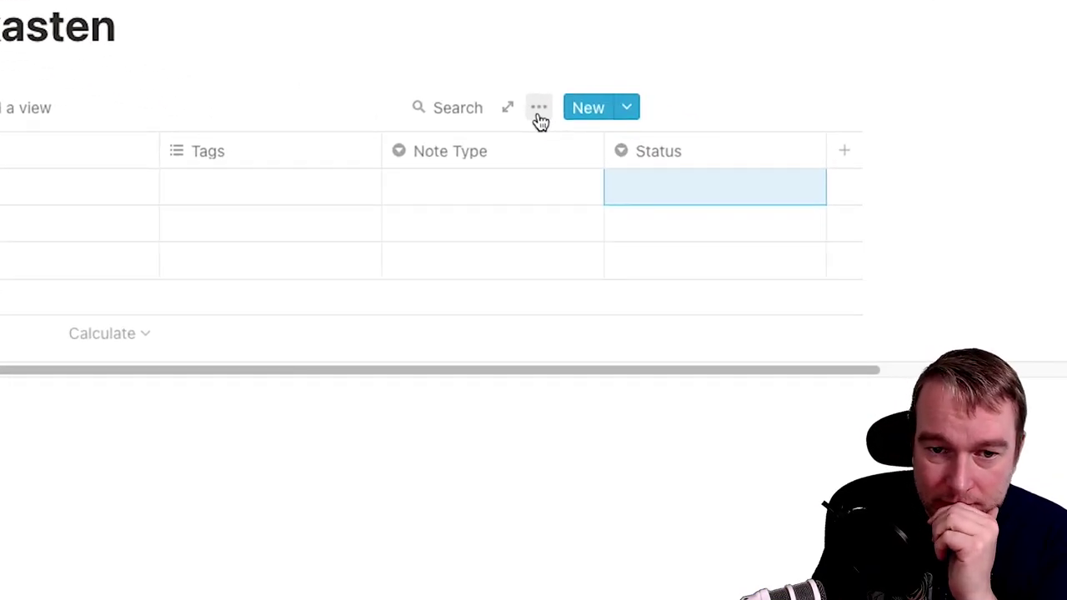
Start a new template for Slip Box from the database's Templates menu.
left_click(539, 109)
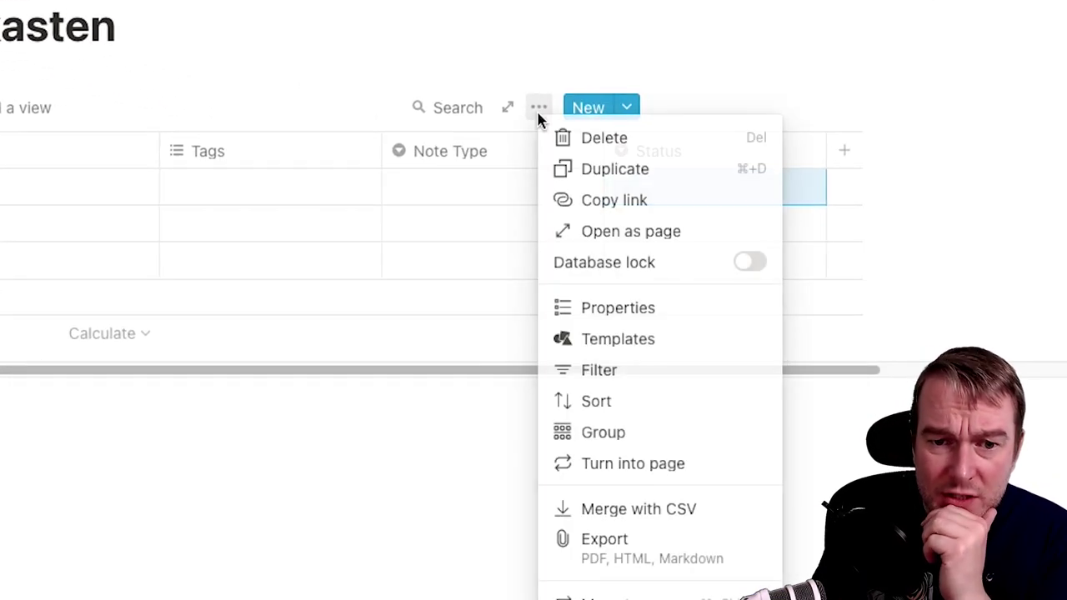
left_click(662, 349)
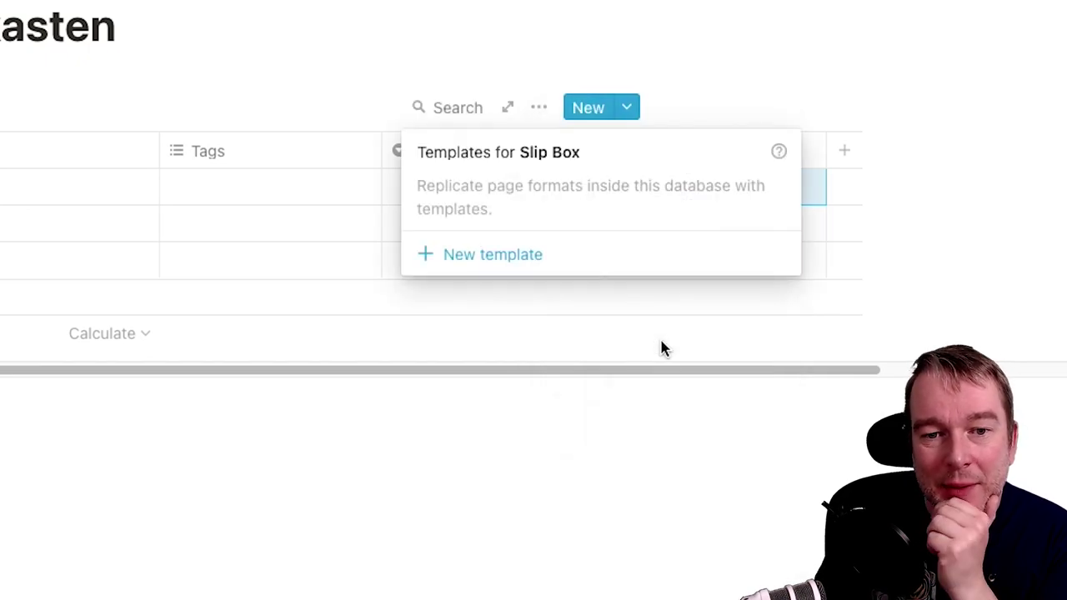
left_click(492, 259)
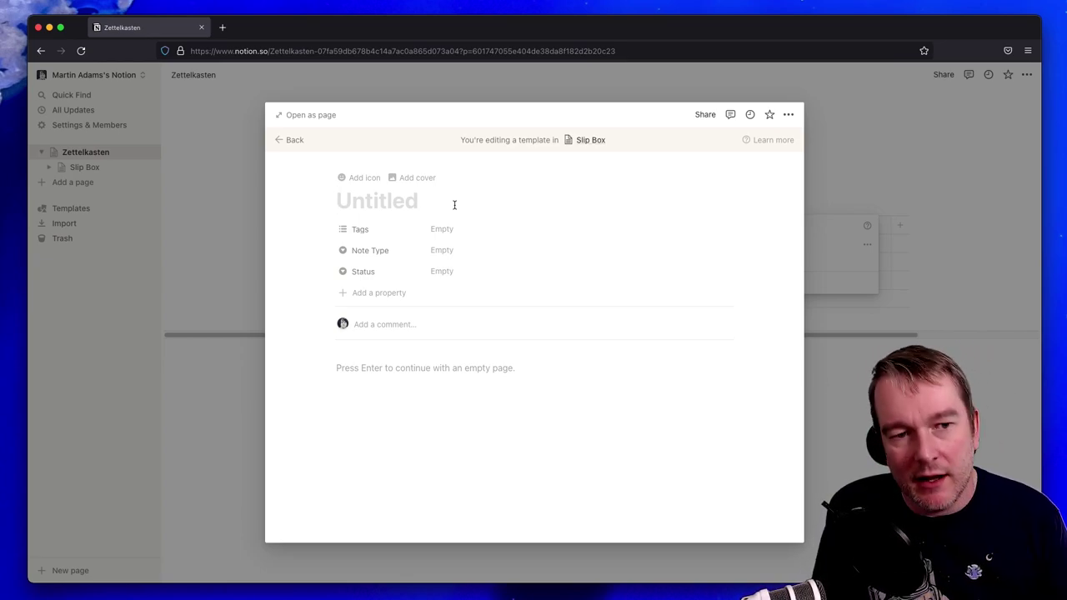
Title the template 'Zettelkasten Template' and add a 'see also' line followed by a numbered list.
type("Zettelkasten ")
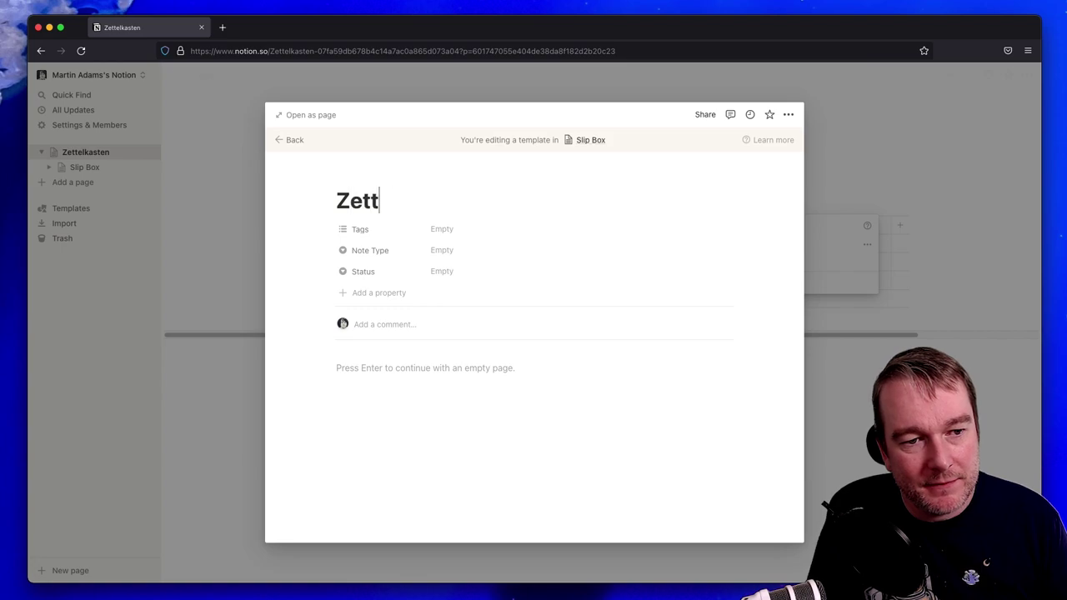
type("Template")
key("Return")
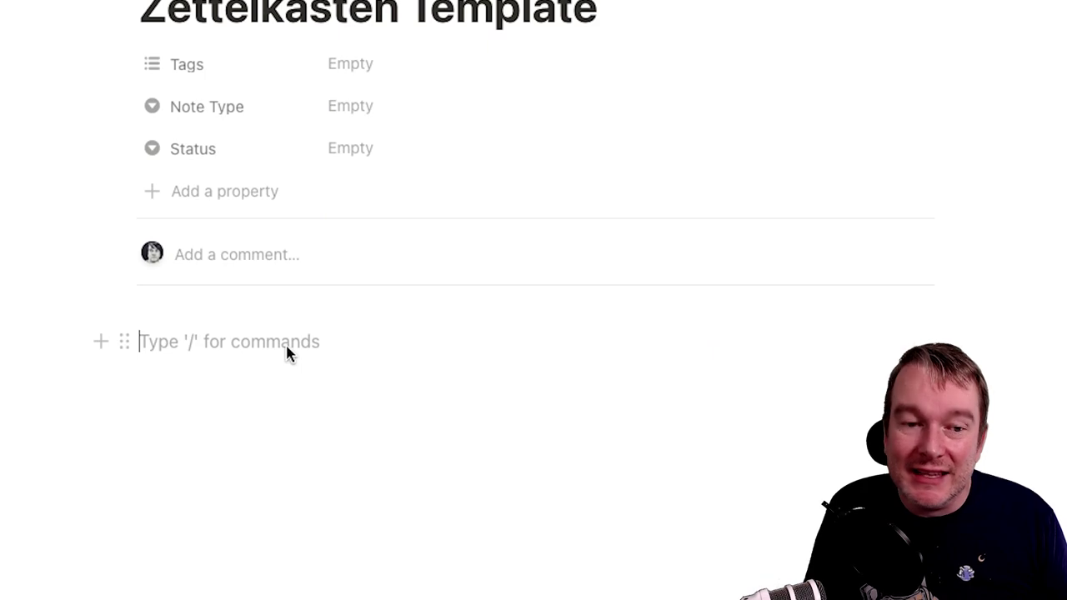
key("Return")
key("Return")
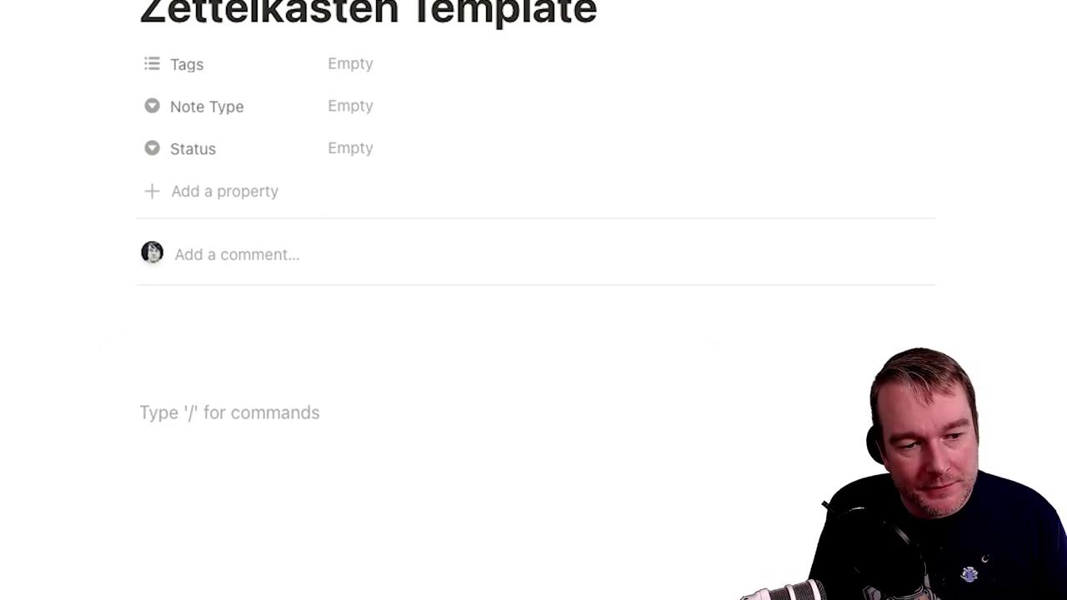
type("see also")
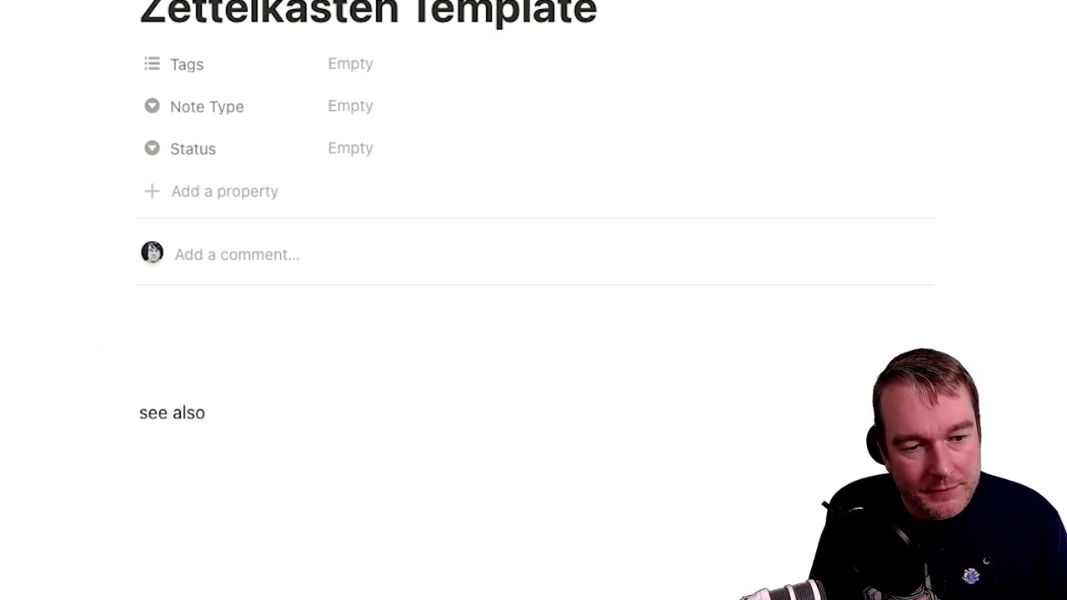
key("Return")
type("1.")
key("Return")
key("BackSpace")
key("BackSpace")
key("BackSpace")
type("/list")
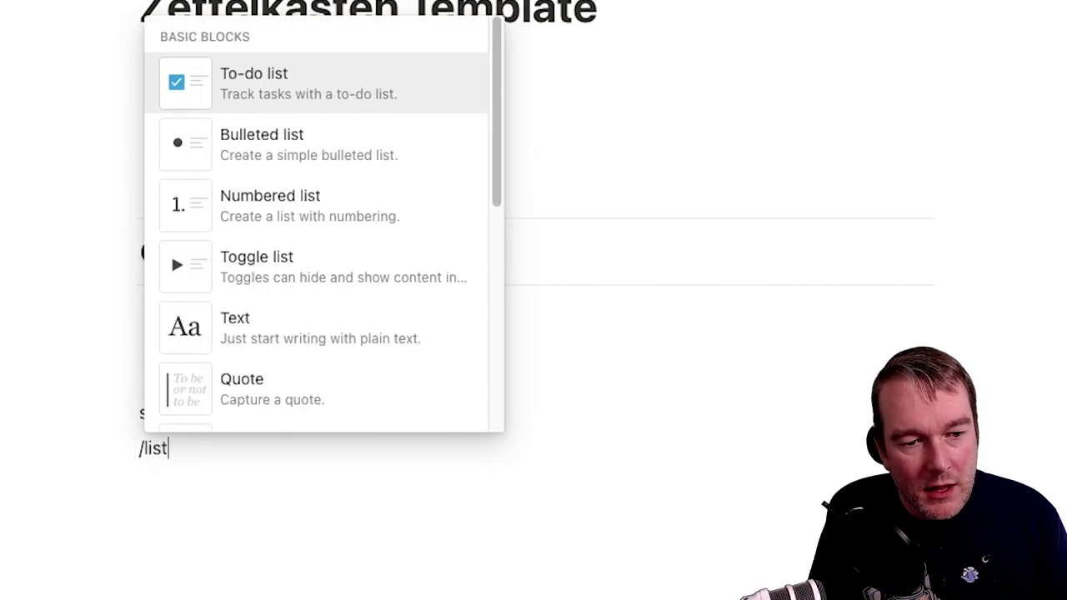
left_click(321, 208)
Make the 'see also' line a Heading 2 using ##.
left_click_drag(243, 416, 105, 409)
left_click(142, 412)
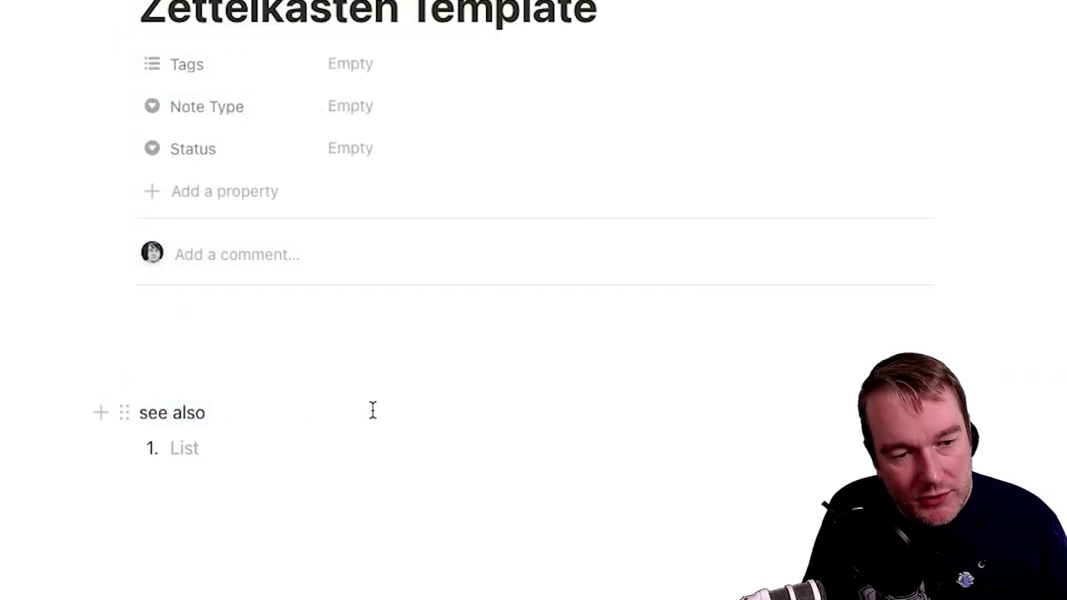
type("##")
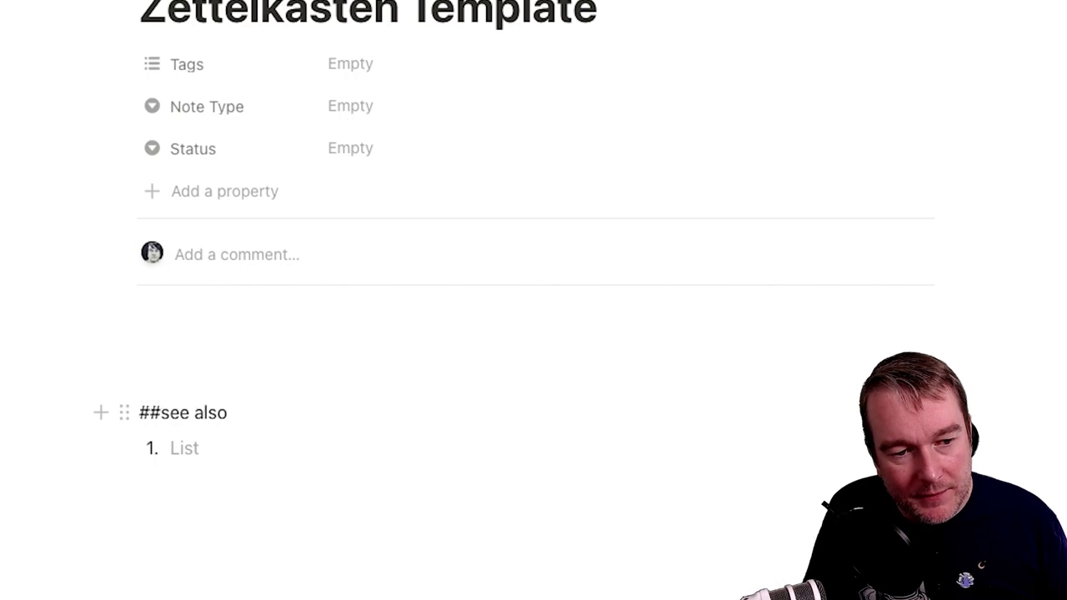
left_click(258, 385)
key("Up")
key("Up")
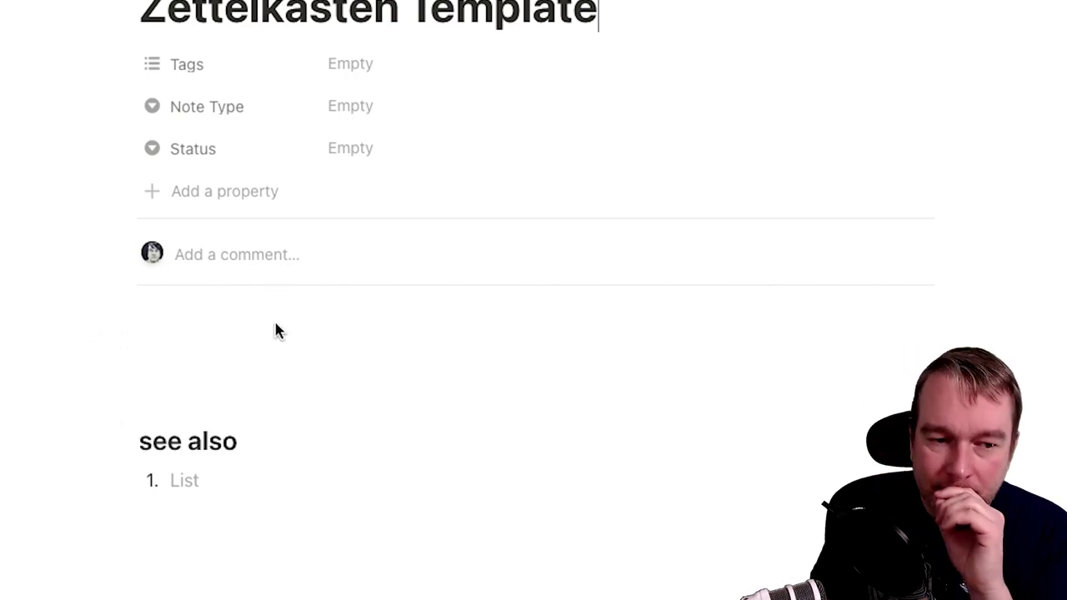
left_click(270, 337)
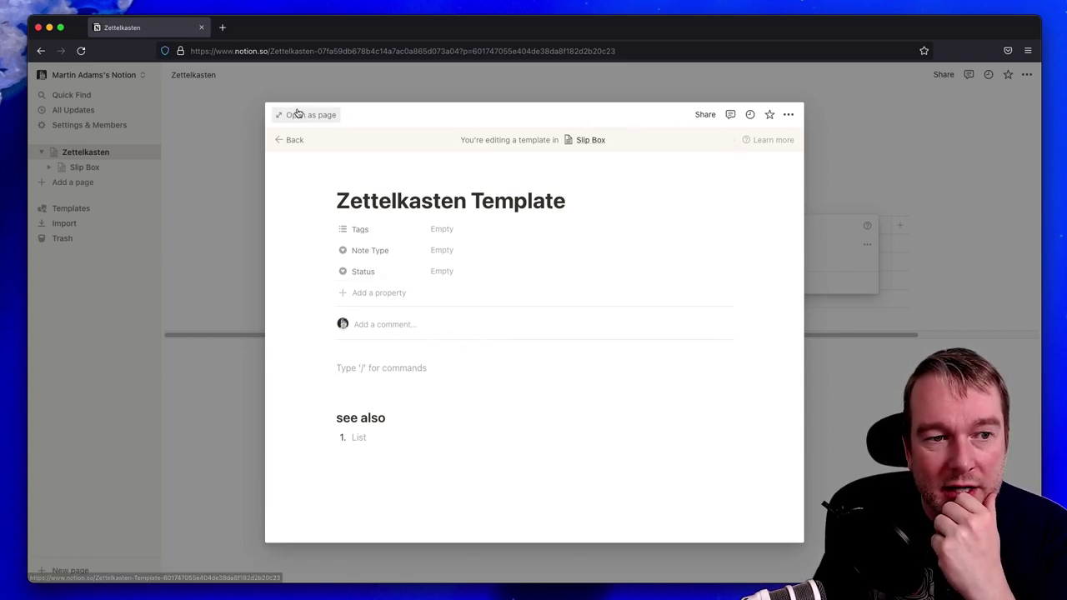
Close the template editor and the Templates list to return to the Slip Box table.
left_click(287, 139)
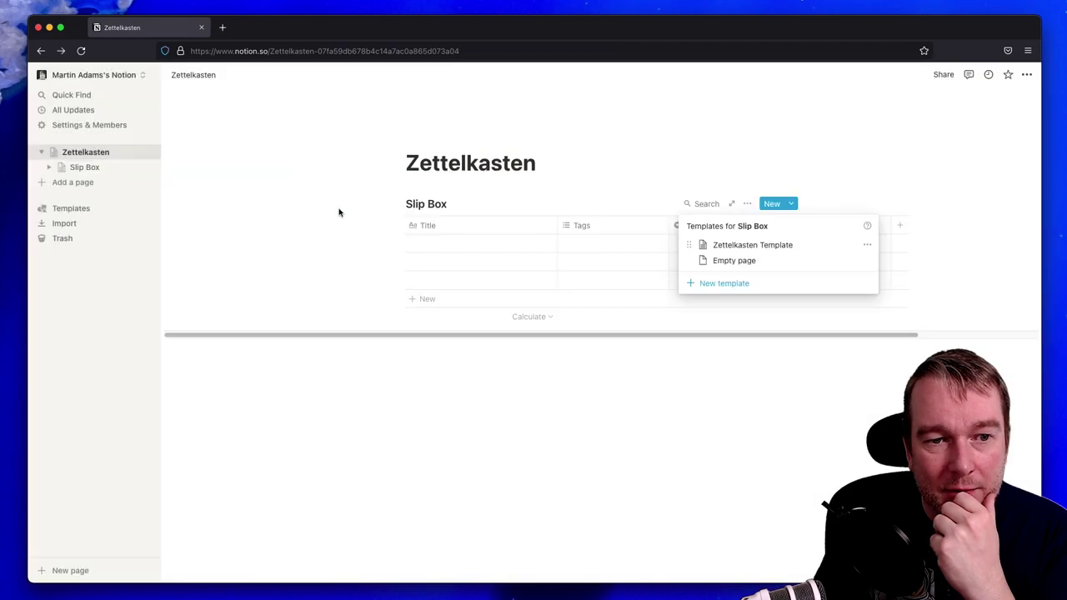
left_click(639, 392)
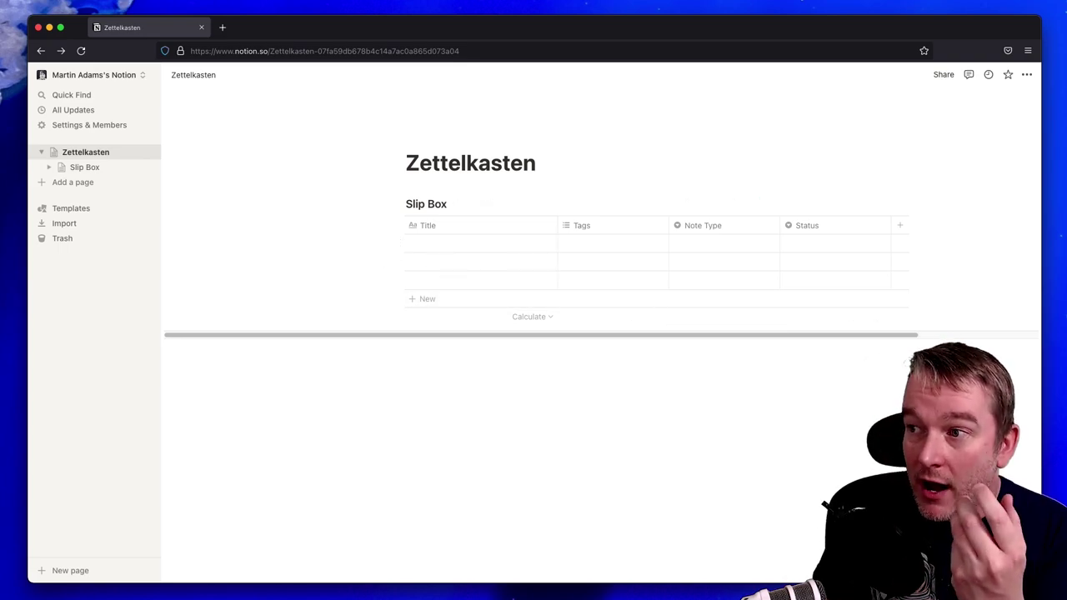
Add a 'Grit by Angela Duckworth' row and open it as a page using Zettelkasten Template.
left_click(441, 242)
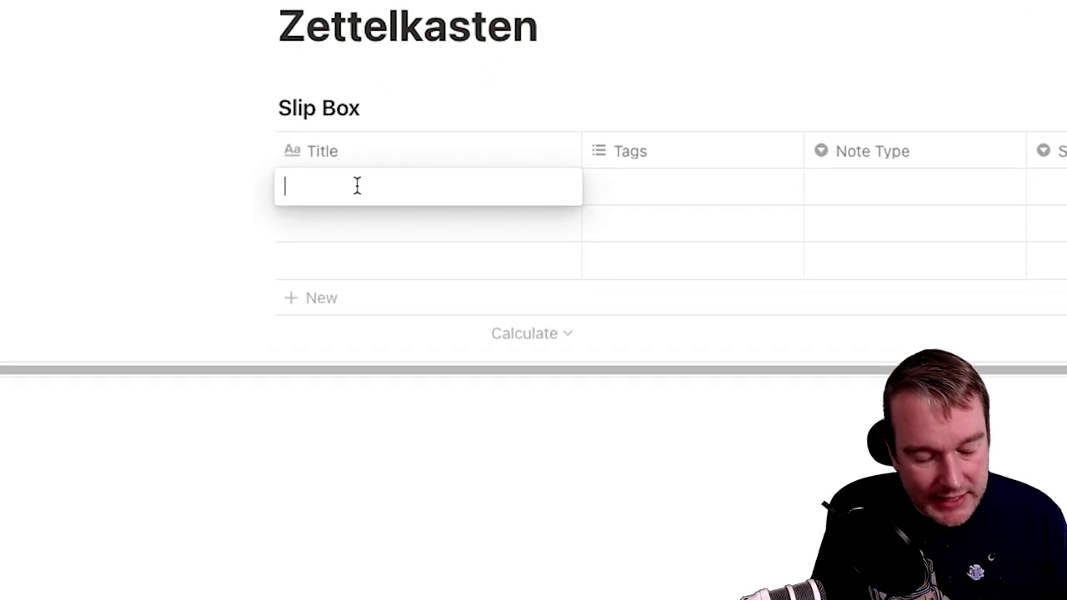
type("Grit by Angela Duckworth")
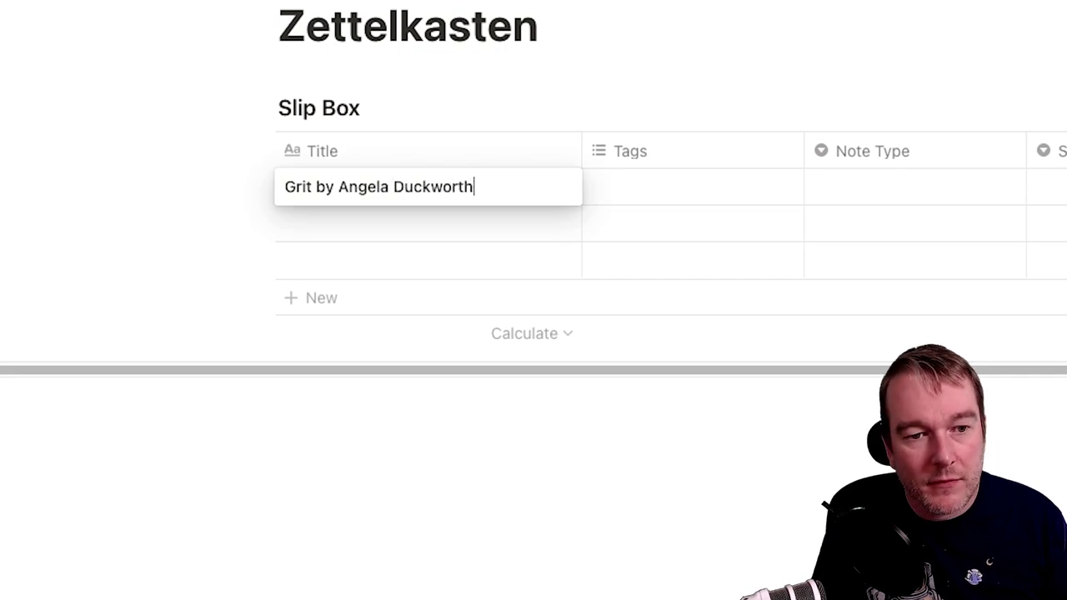
key("Return")
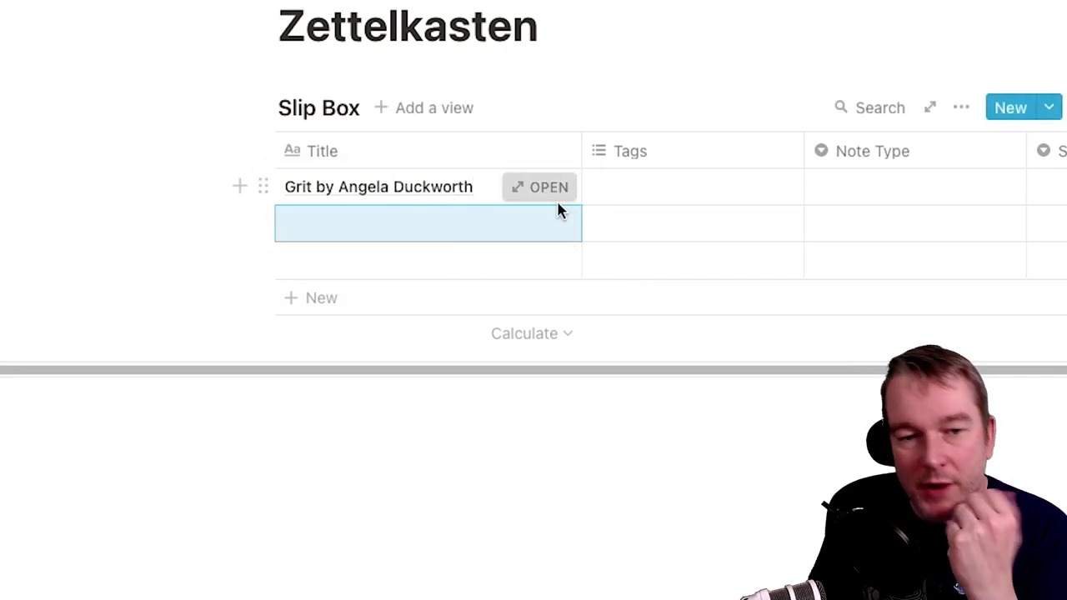
left_click(543, 186)
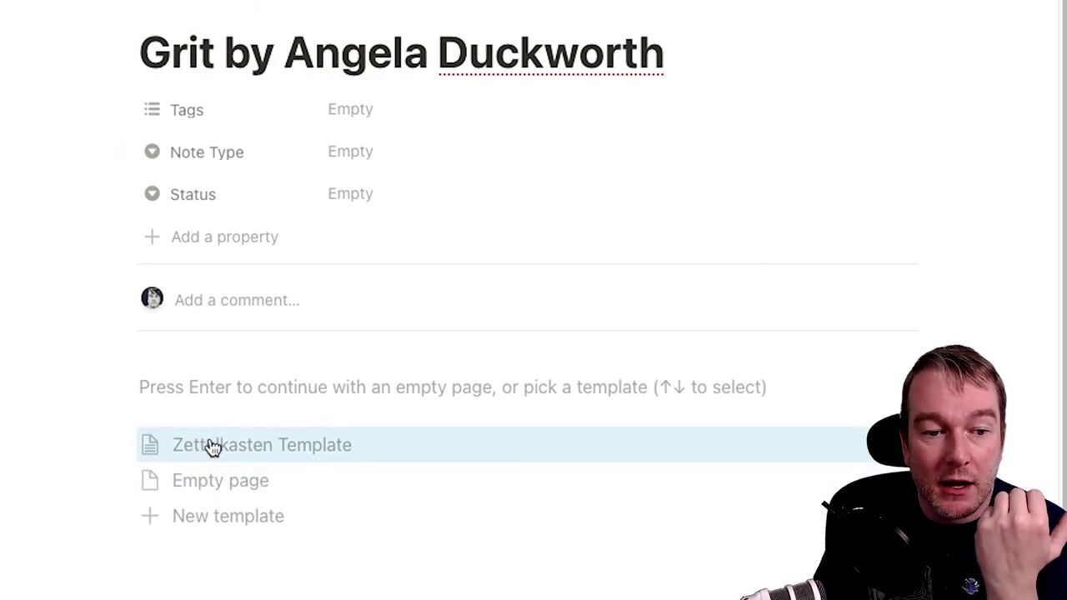
left_click(212, 448)
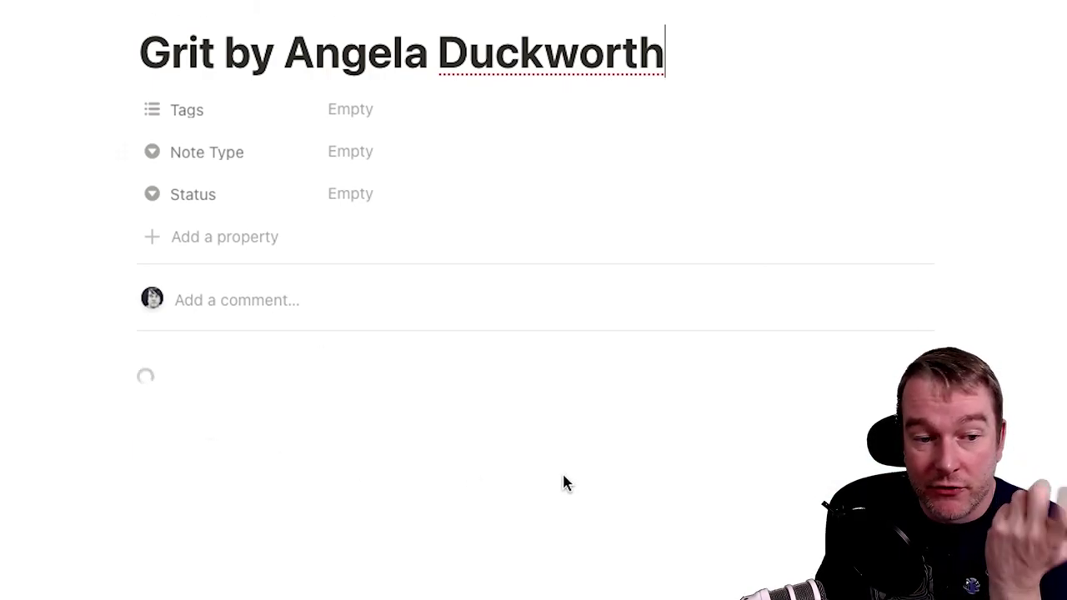
left_click(241, 388)
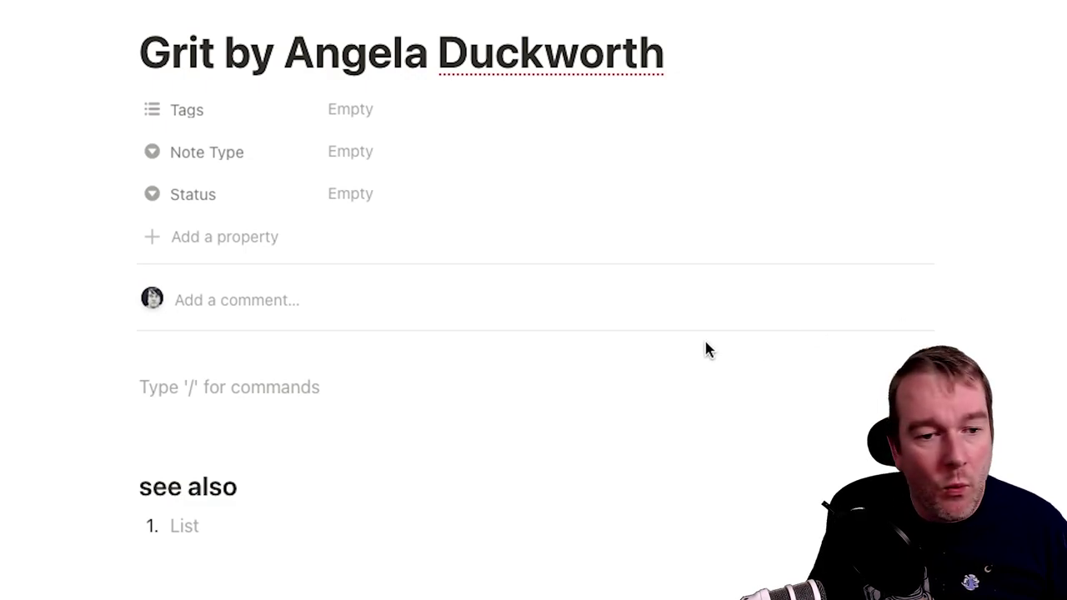
Paste the book notes into the Grit page body.
key("super+v")
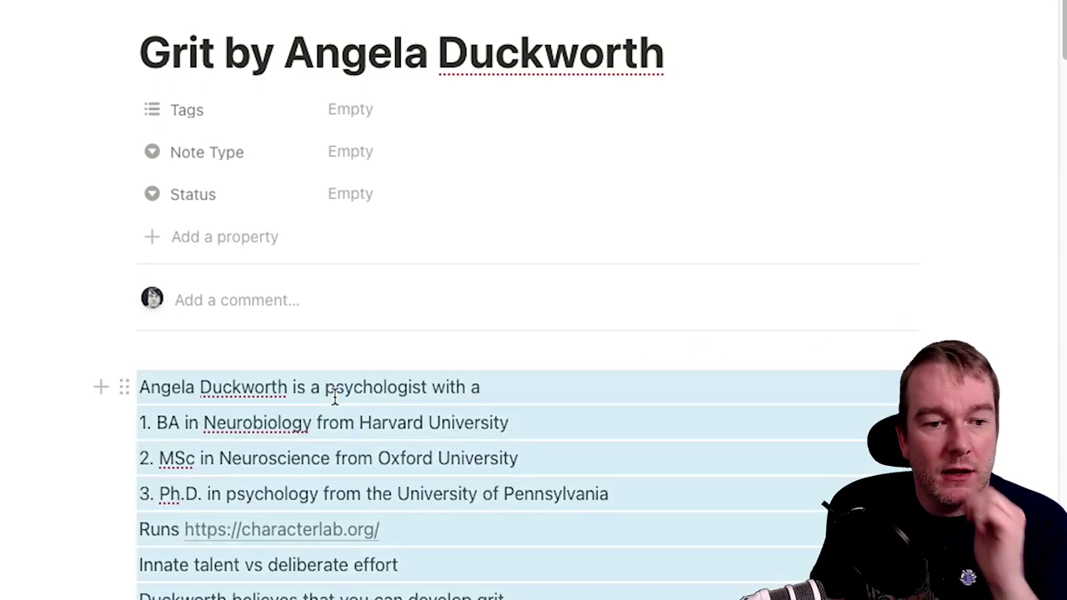
scroll(500, 383, "down", 3)
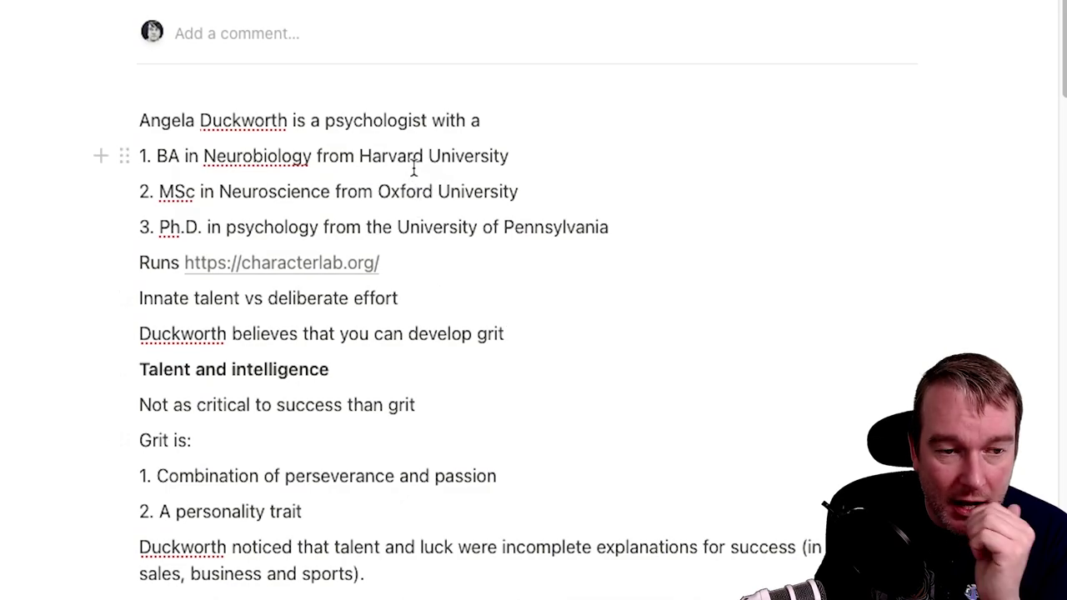
right_click(247, 159)
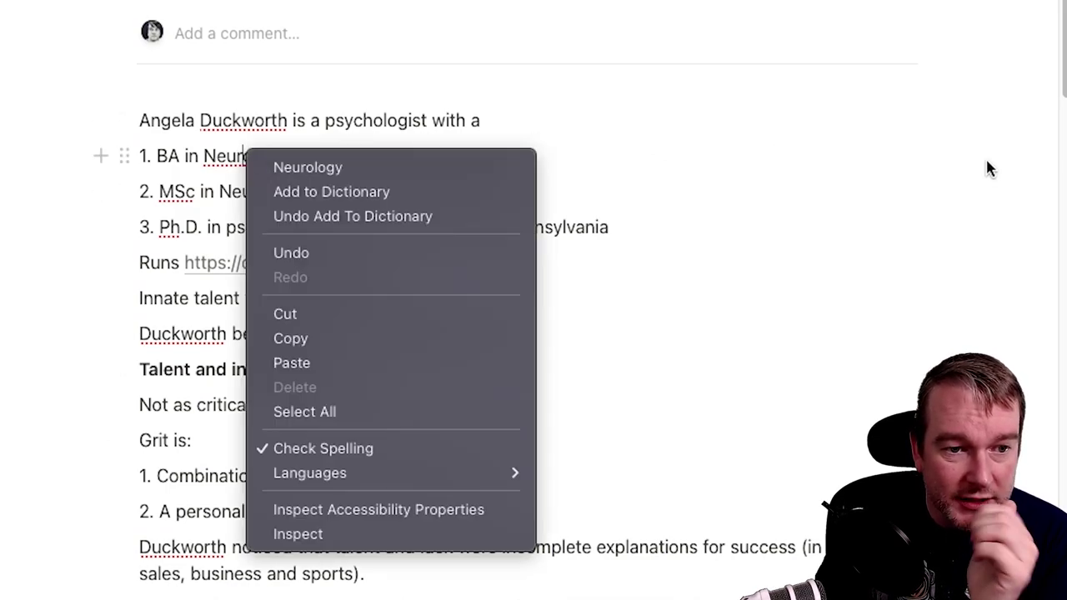
left_click(465, 127)
scroll(509, 225, "down", 5)
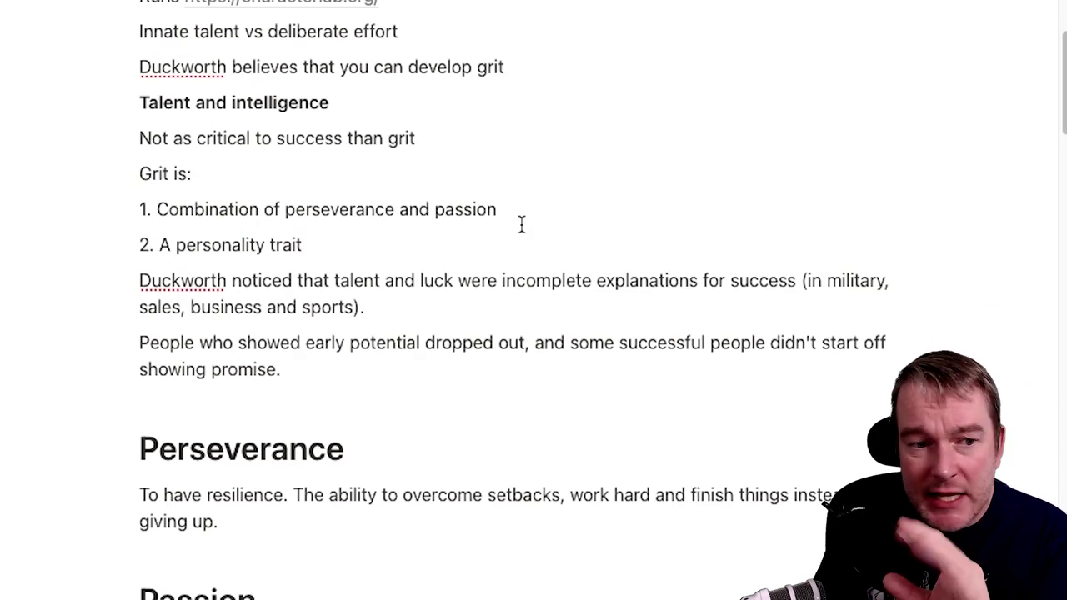
scroll(526, 237, "up", 10)
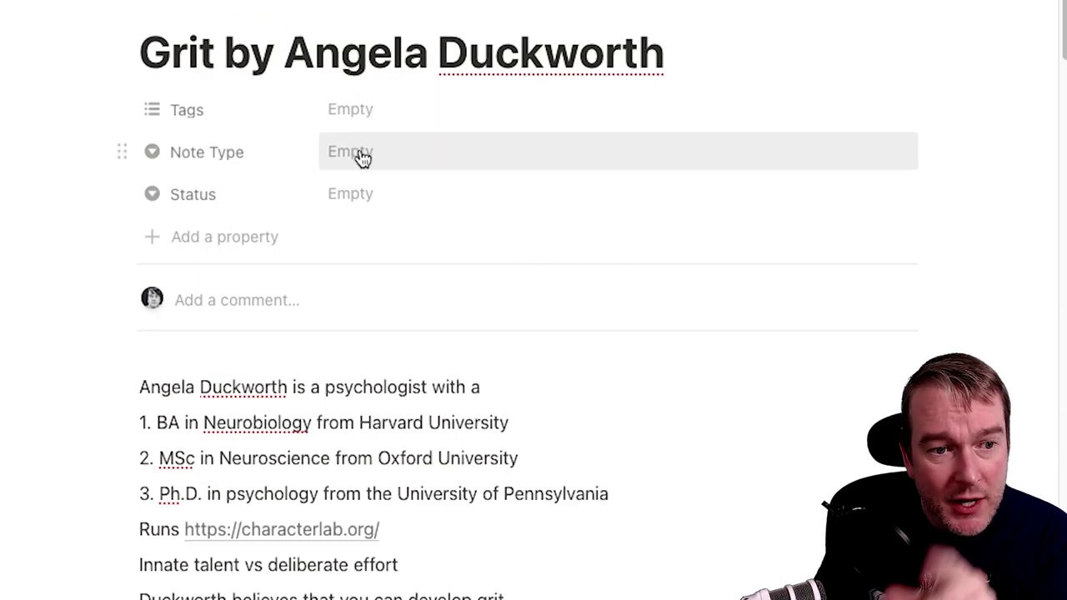
Set Note Type to Fleeting Note and Status to In progress.
left_click(363, 158)
left_click(424, 224)
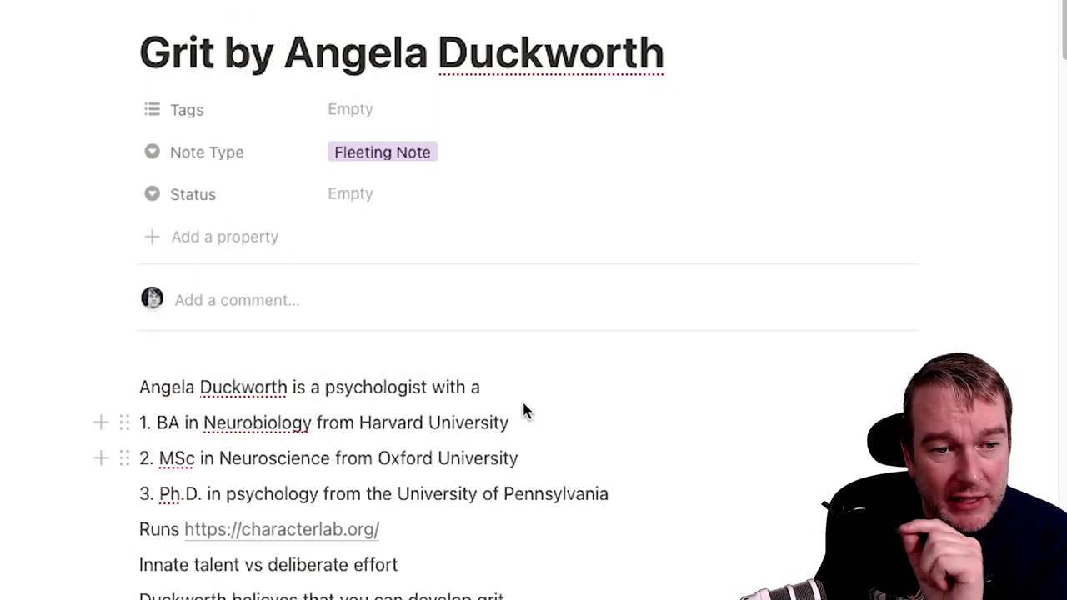
left_click(379, 197)
left_click(405, 293)
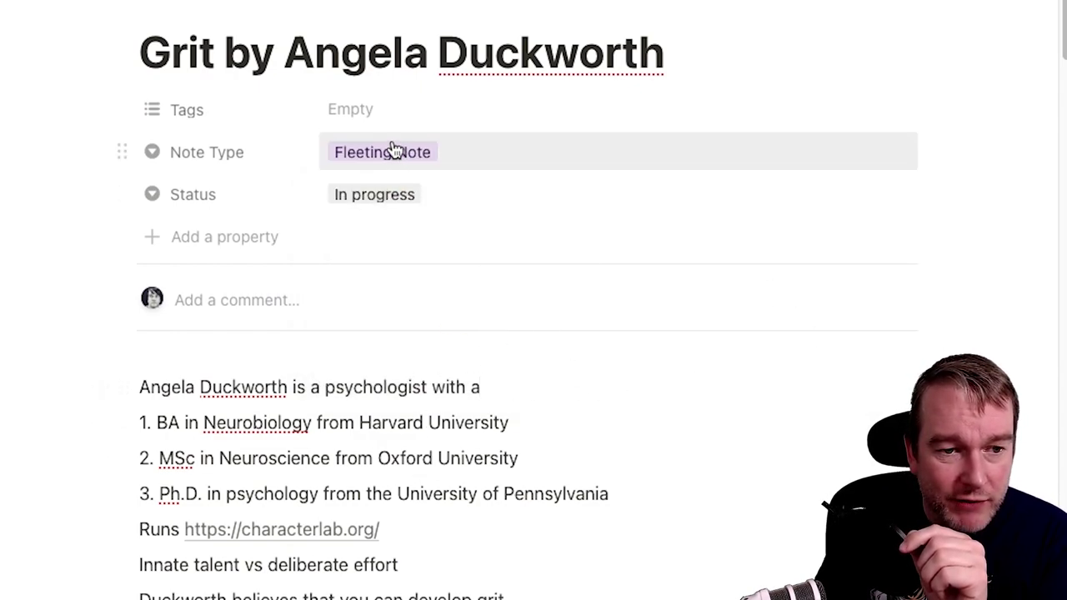
Create and apply a new 'grit' tag in the Tags property.
left_click(569, 101)
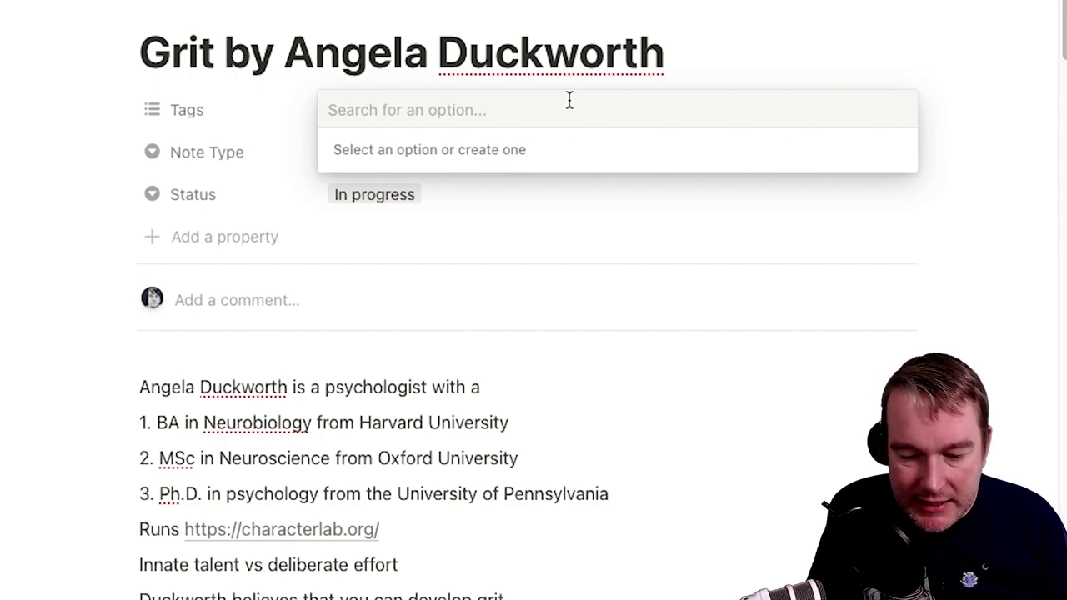
type("grid")
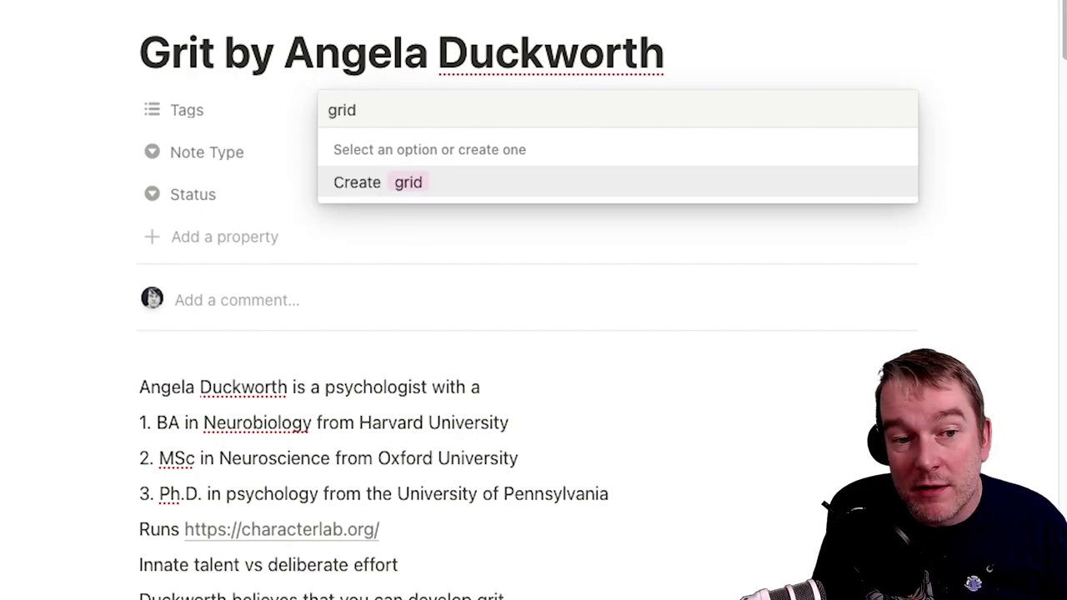
key("BackSpace")
type("t")
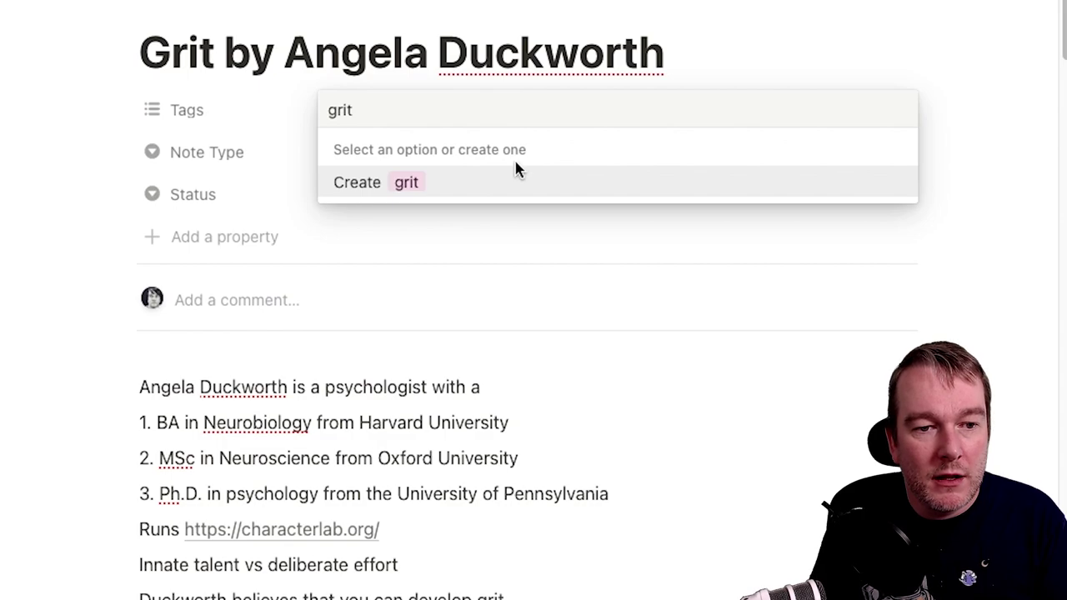
left_click(374, 185)
left_click(757, 470)
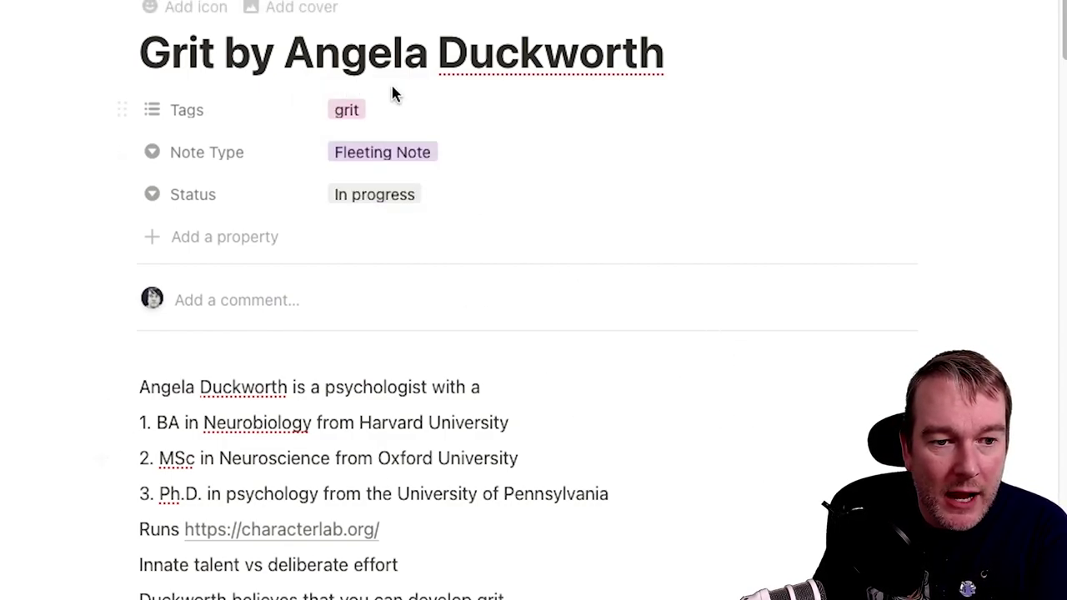
left_click(430, 119)
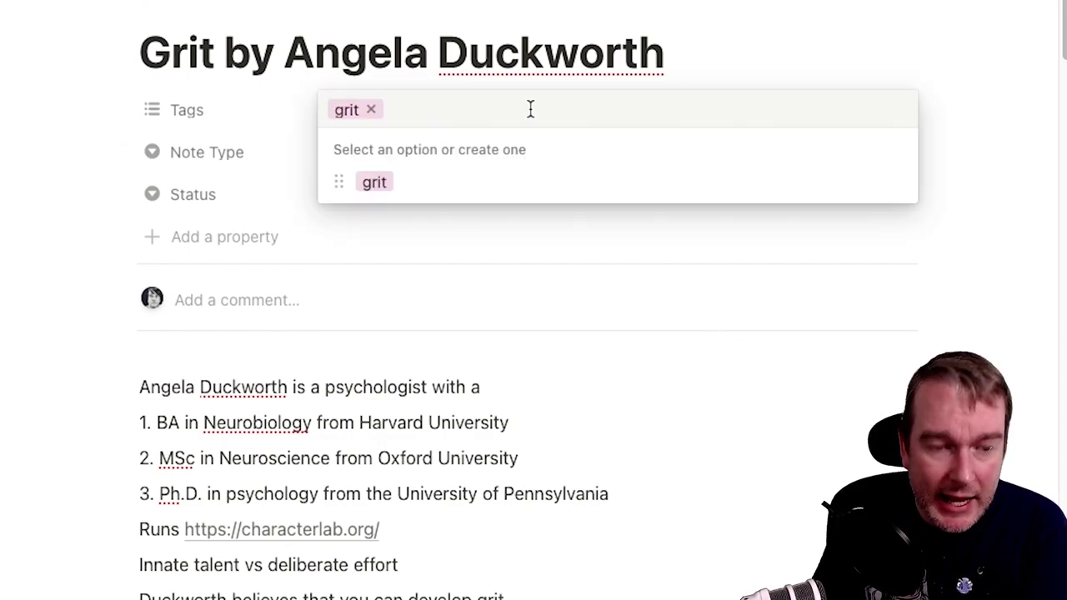
left_click(668, 295)
scroll(430, 403, "down", 5)
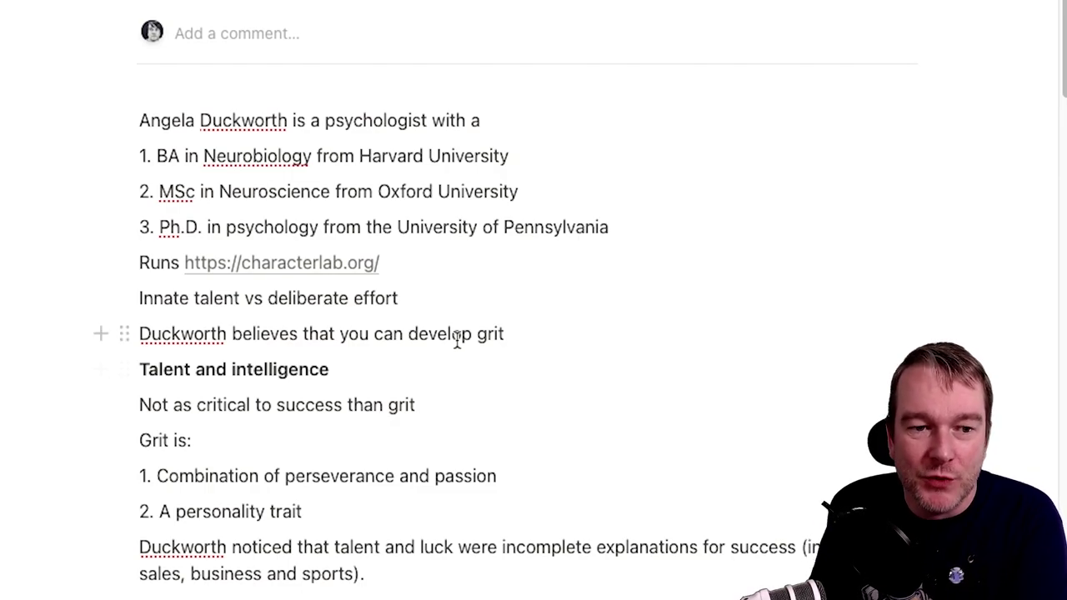
scroll(456, 338, "down", 15)
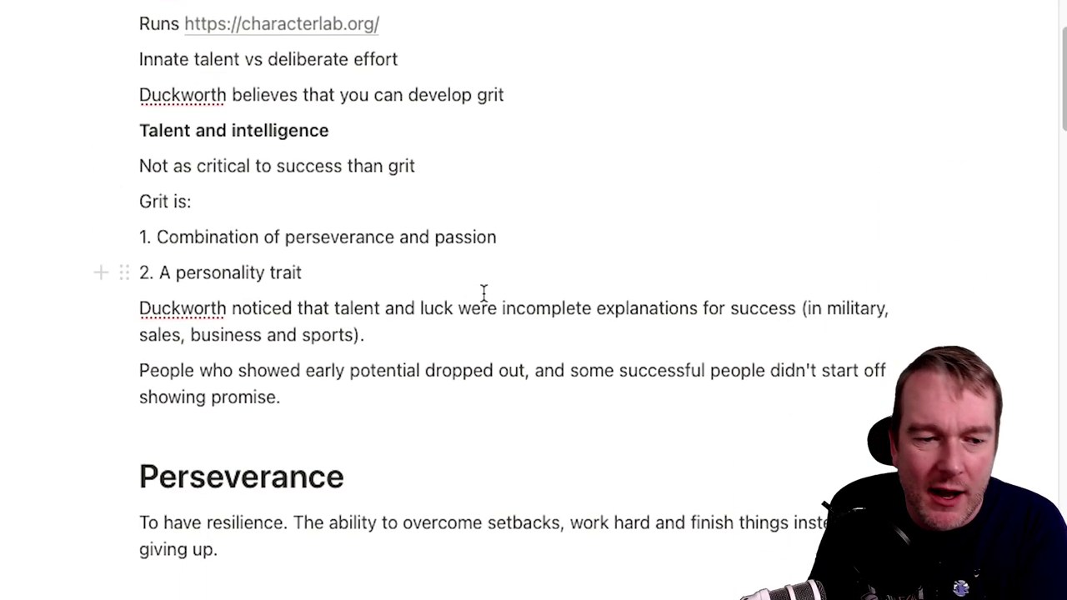
scroll(482, 294, "down", 5)
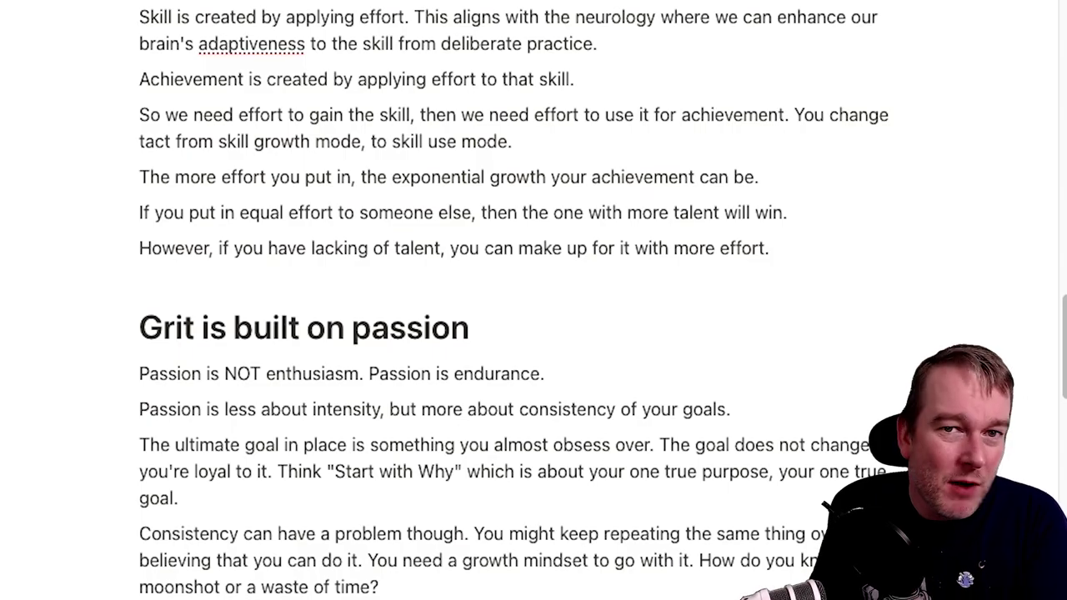
scroll(482, 293, "down", 15)
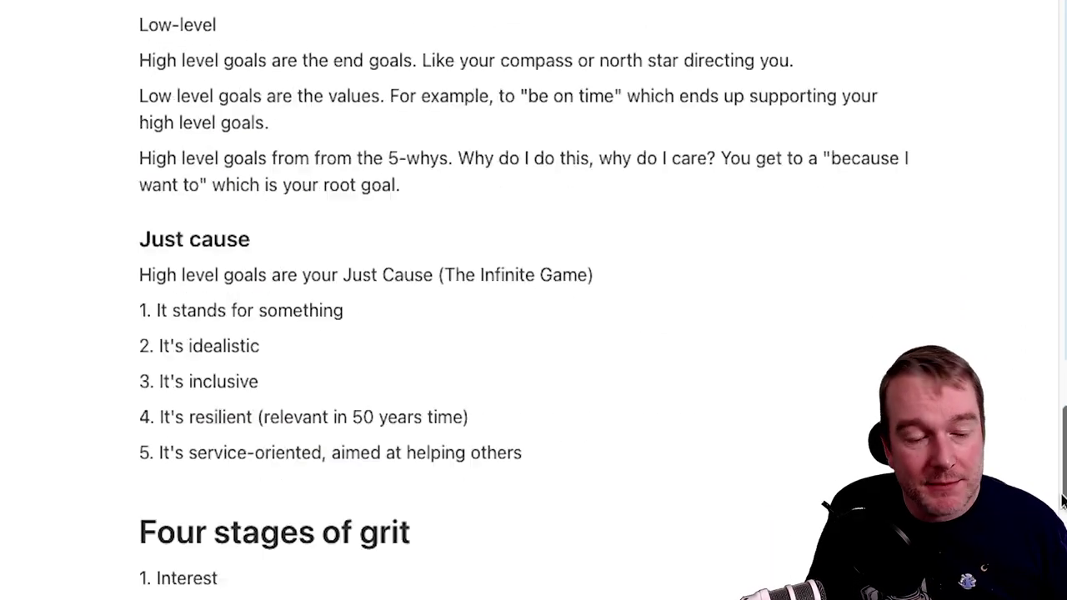
left_click_drag(1042, 533, 971, 3)
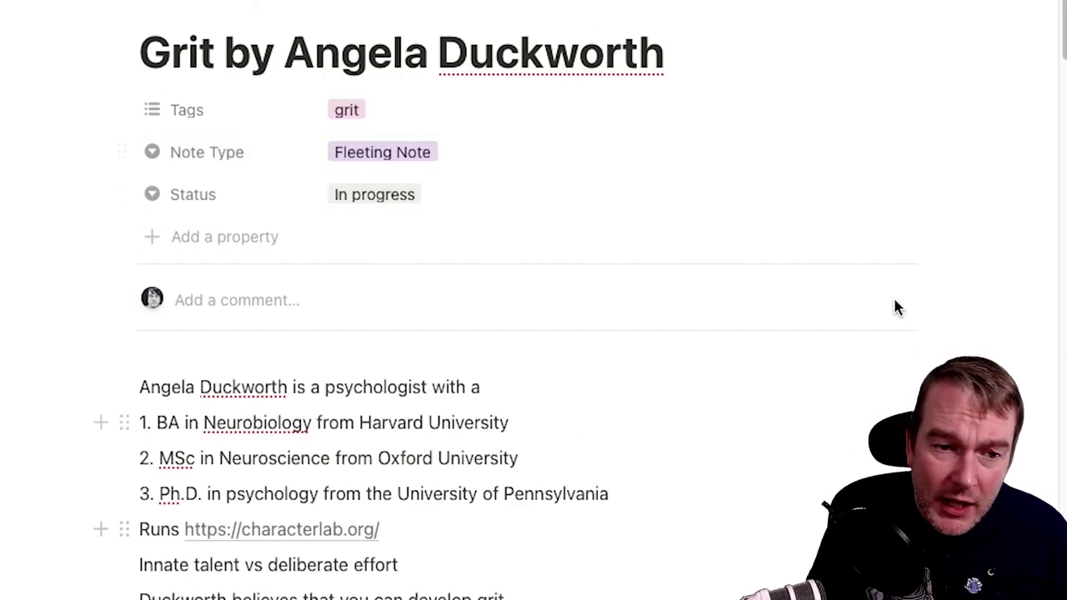
scroll(572, 457, "down", 5)
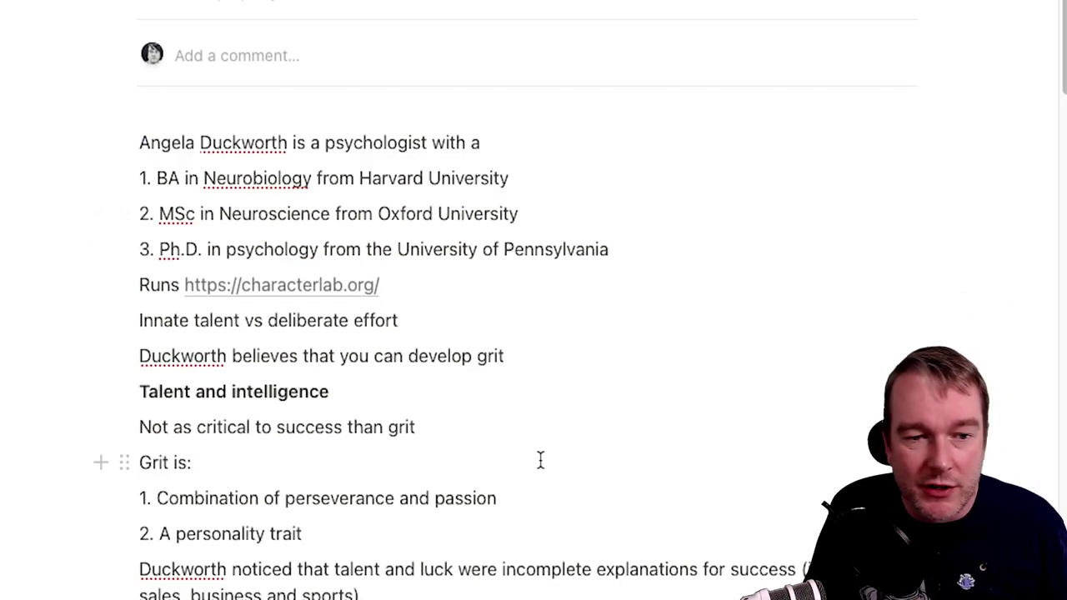
scroll(528, 458, "down", 15)
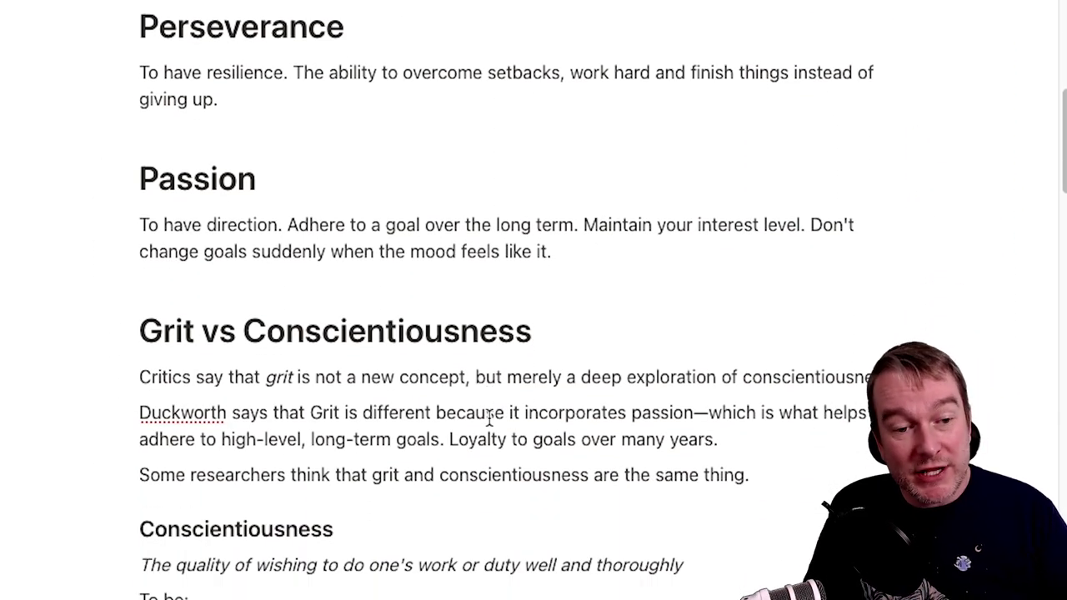
scroll(489, 419, "down", 8)
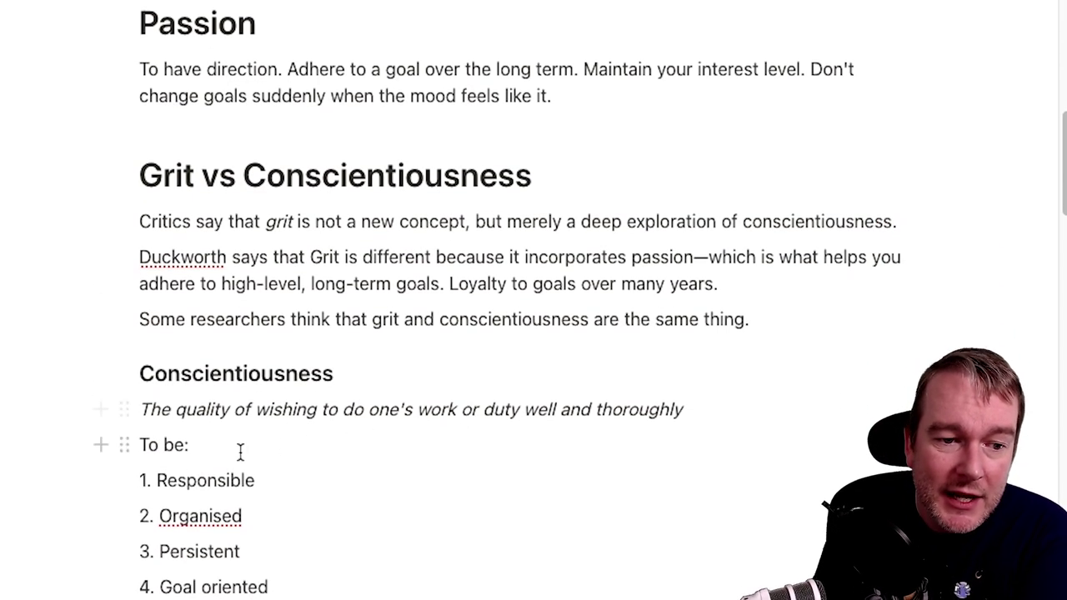
scroll(234, 461, "down", 1)
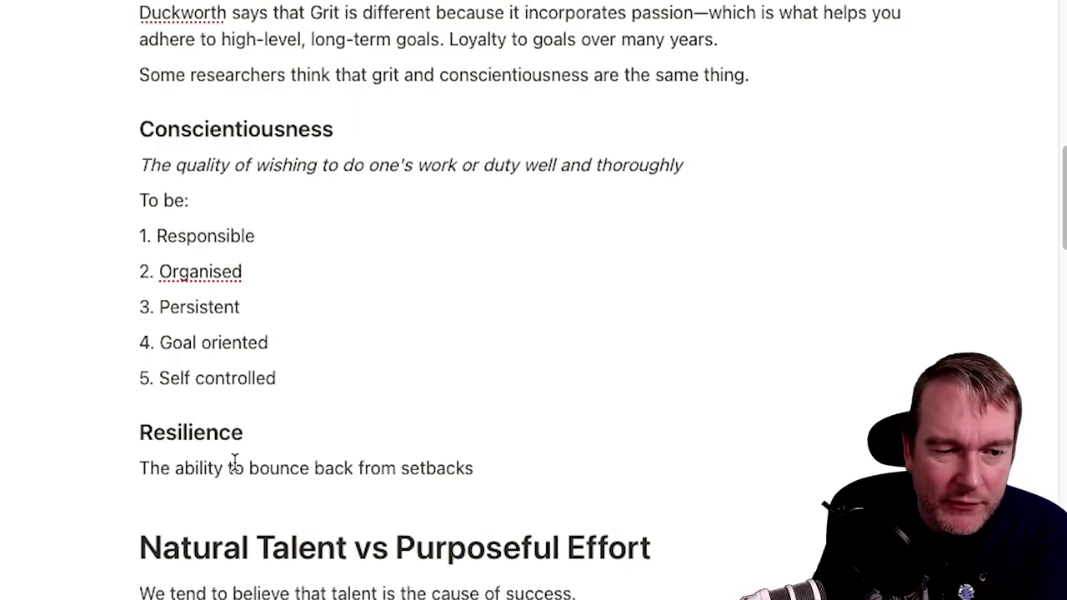
scroll(521, 590, "up", 12)
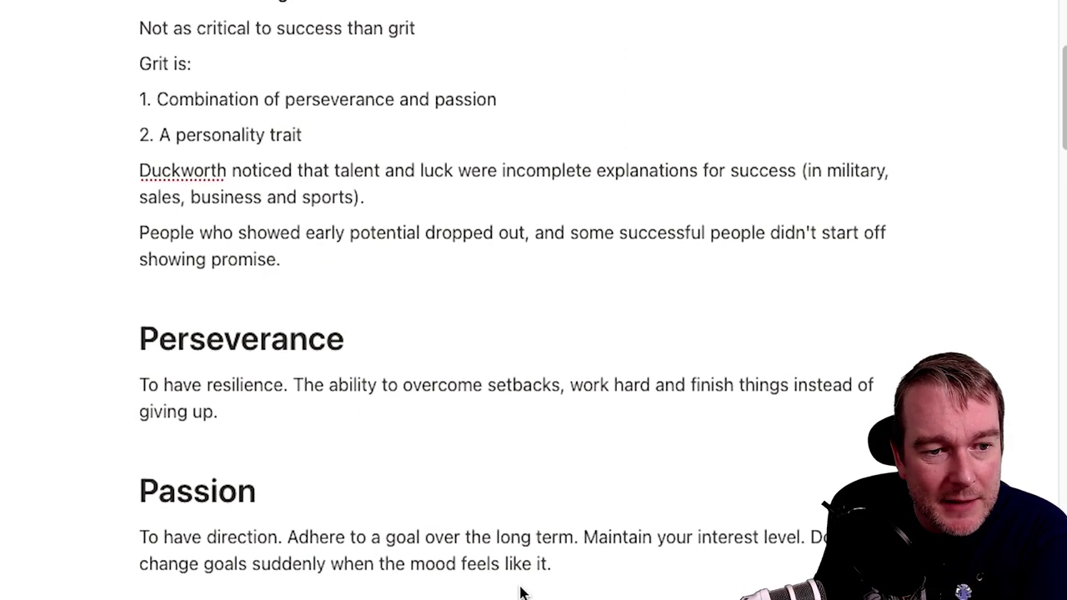
scroll(521, 590, "up", 12)
scroll(609, 408, "down", 2)
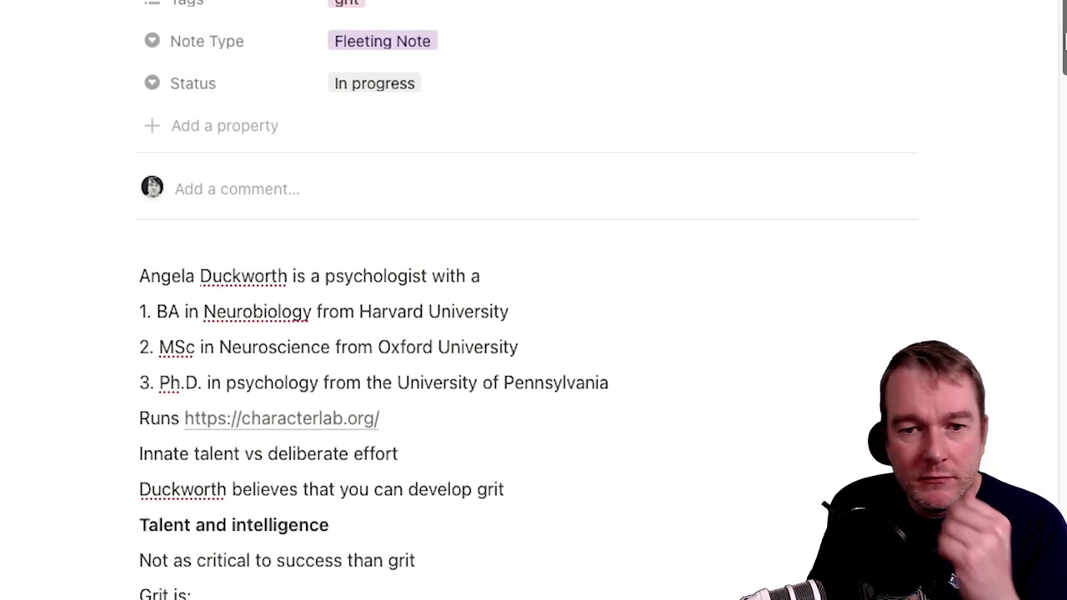
scroll(1054, 130, "down", 10)
scroll(1054, 133, "down", 3)
left_click_drag(142, 98, 347, 105)
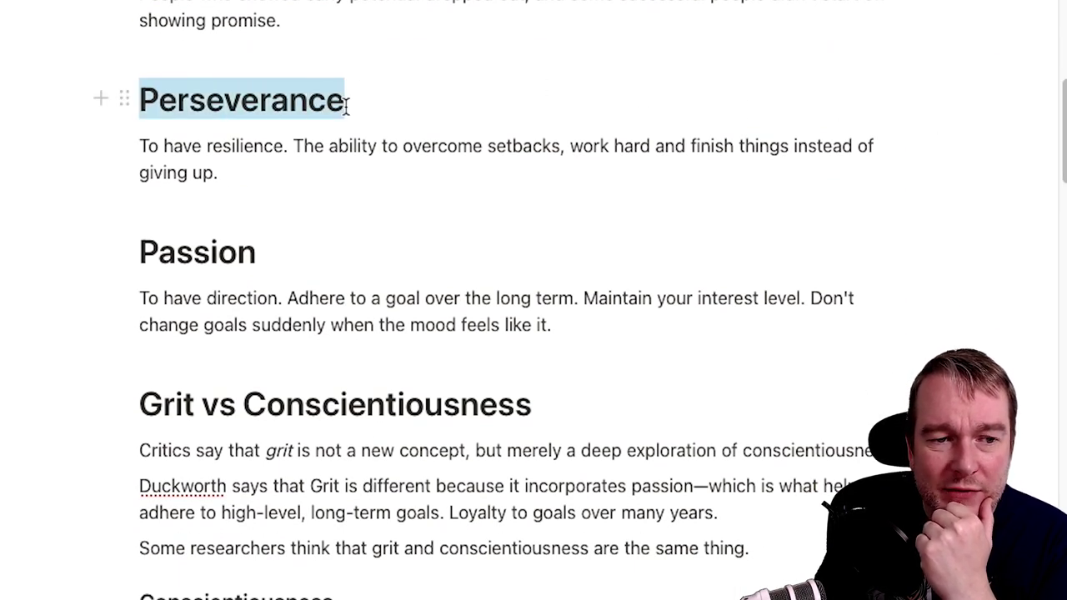
left_click_drag(265, 253, 139, 252)
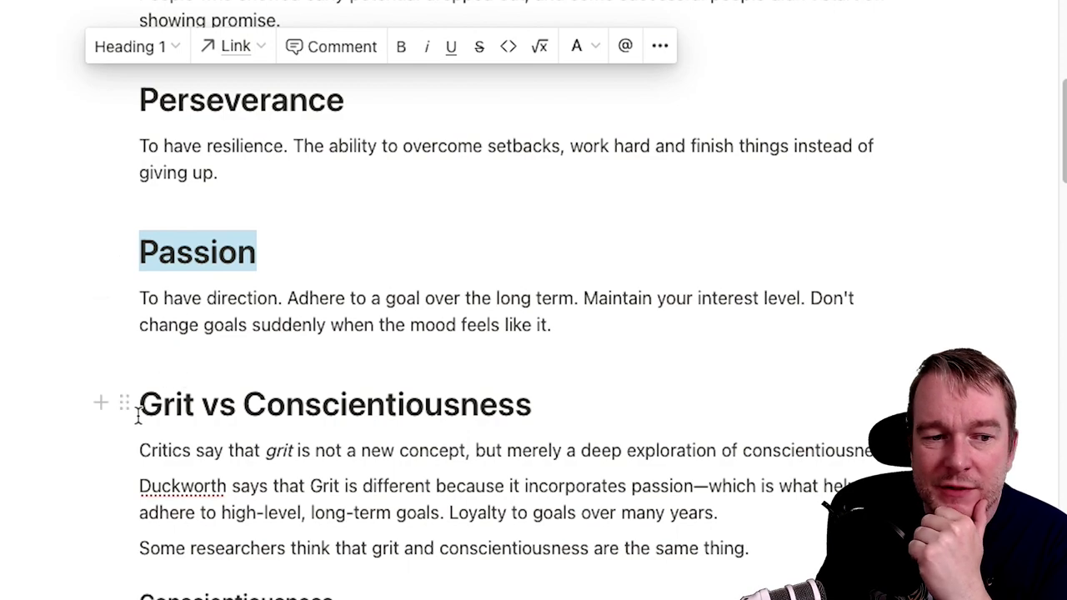
left_click_drag(138, 405, 503, 414)
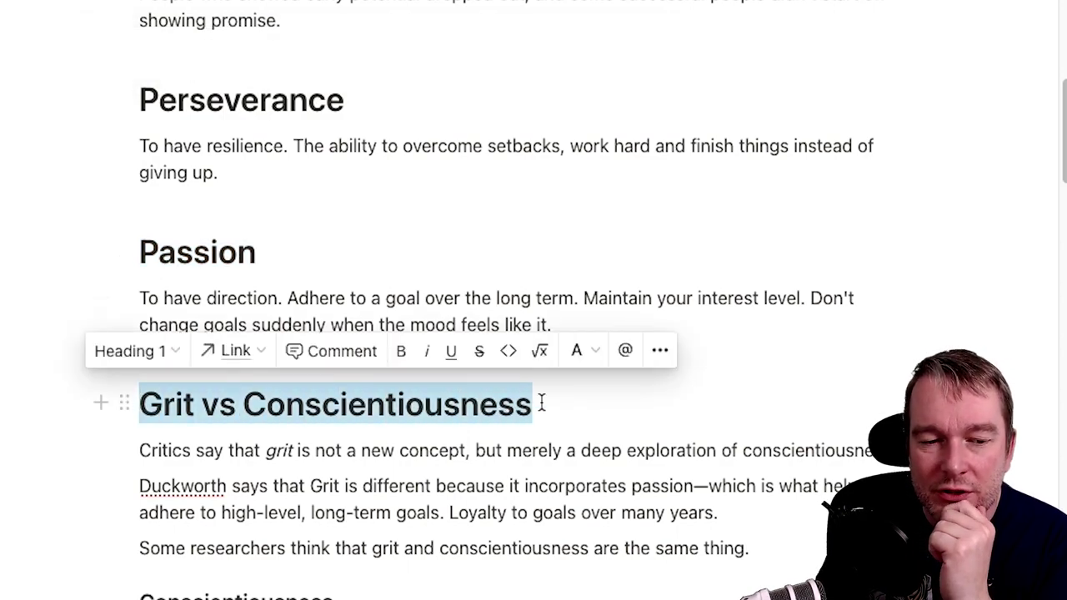
left_click(543, 403)
left_click(409, 106)
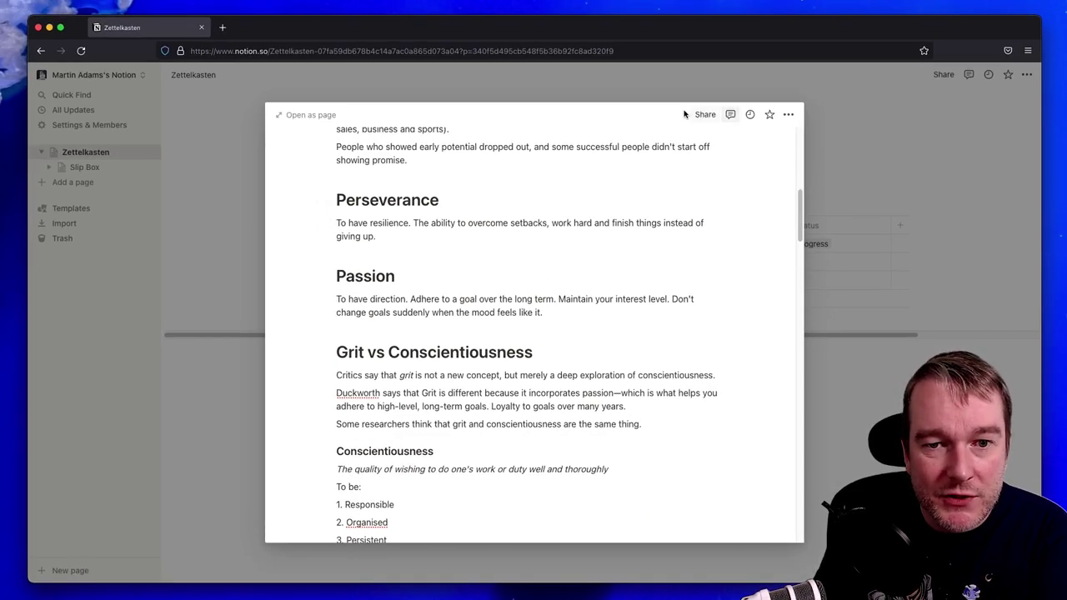
Close the note peek, then open the Zettelkasten page's URL in a new browser tab.
left_click(486, 227)
key("Escape")
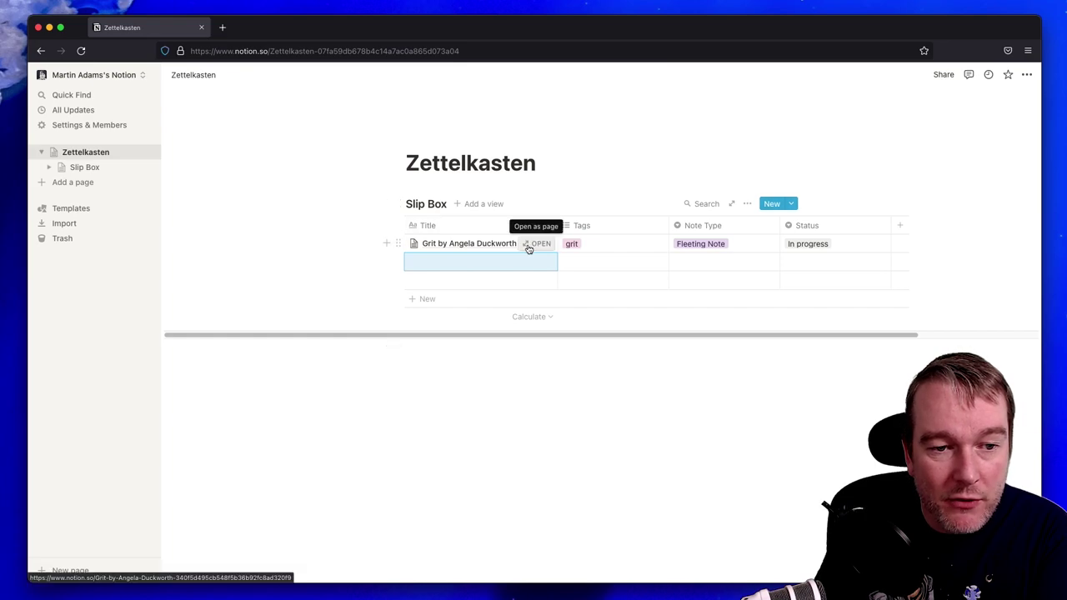
left_click(336, 49)
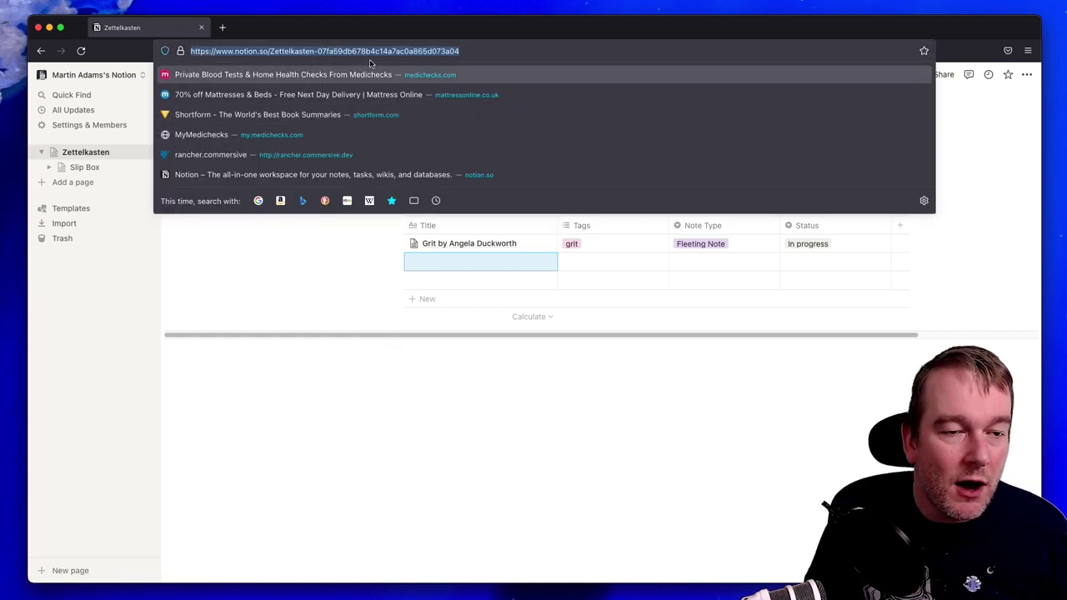
key("super+c")
key("Escape")
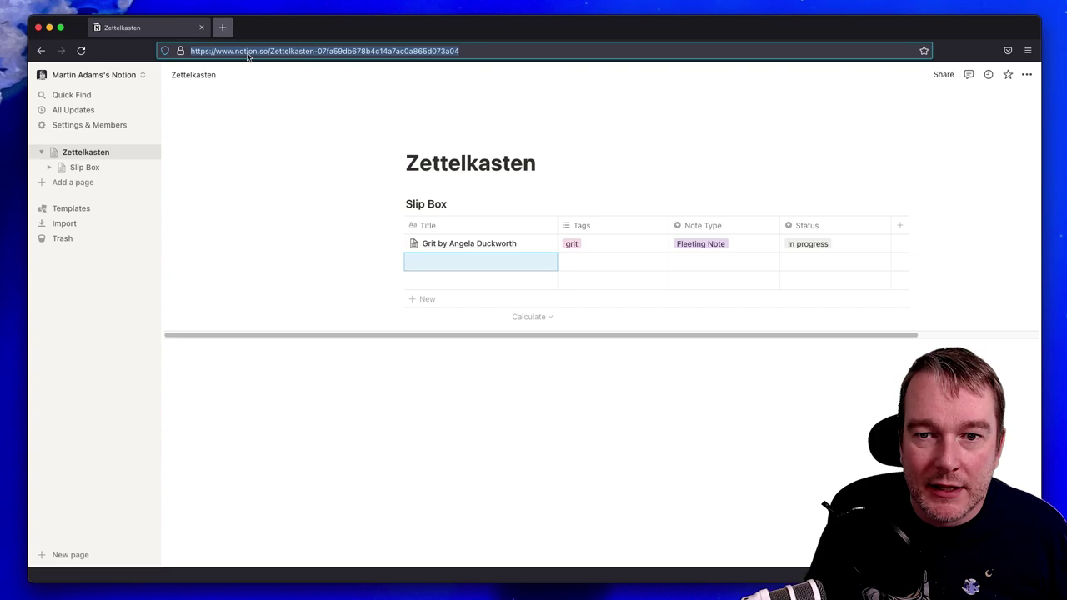
key("super+t")
key("super+v")
key("Return")
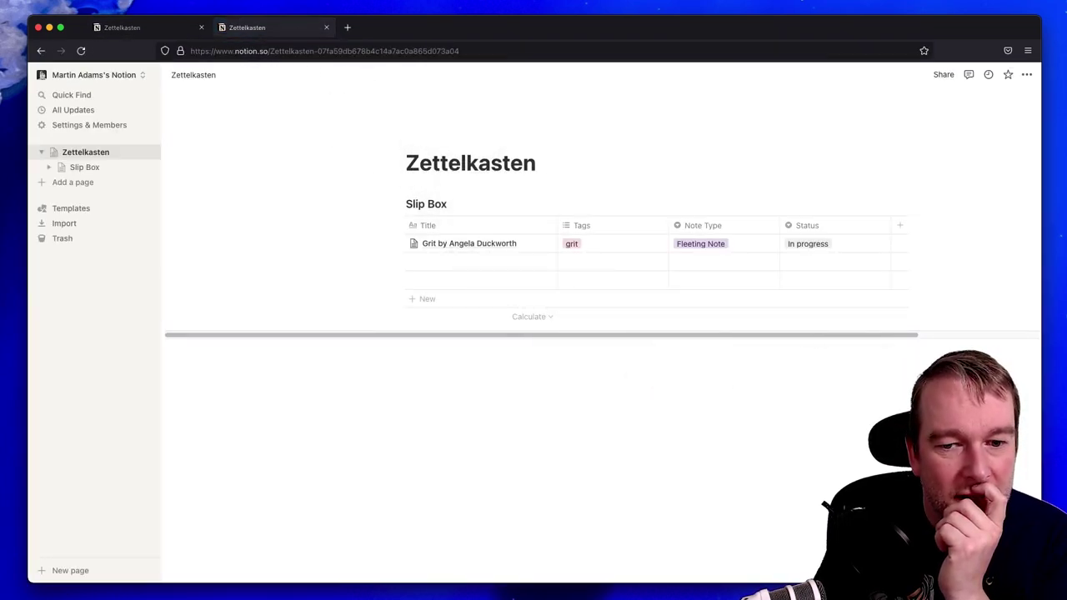
Detach the new tab into its own window and tile both windows side by side.
left_click_drag(275, 27, 228, 42)
left_click_drag(757, 116, 966, 18)
left_click_drag(513, 534, 526, 591)
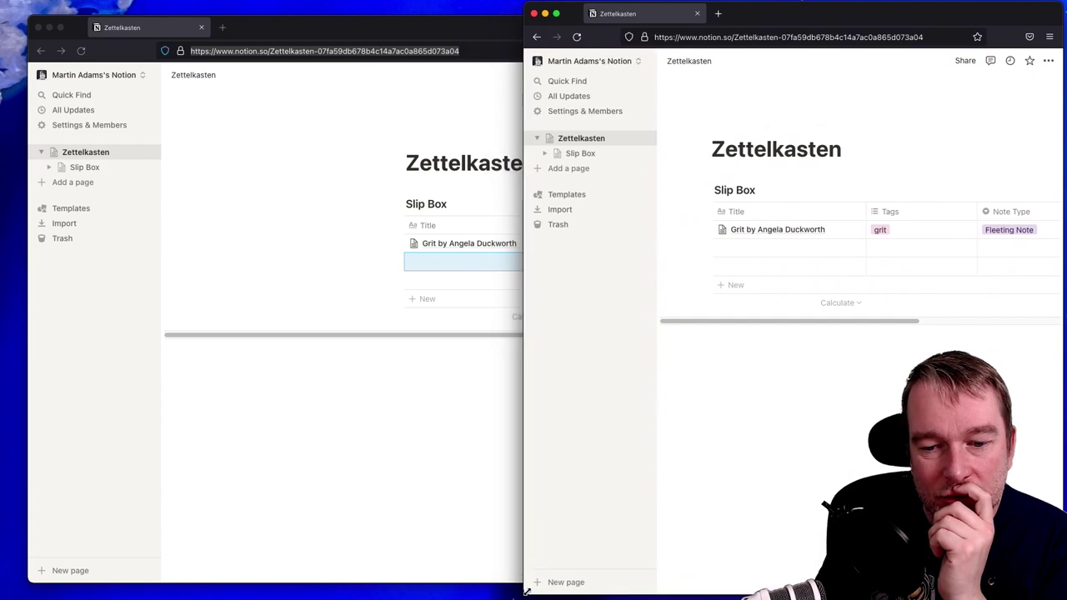
left_click(328, 445)
left_click_drag(1043, 17, 524, 3)
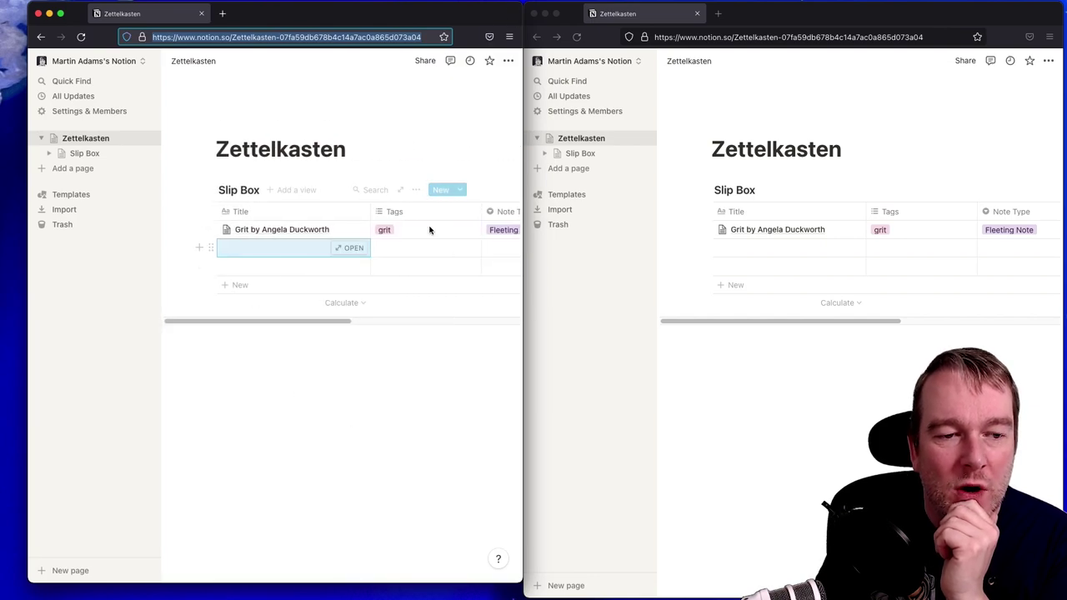
left_click(852, 235)
left_click(848, 232)
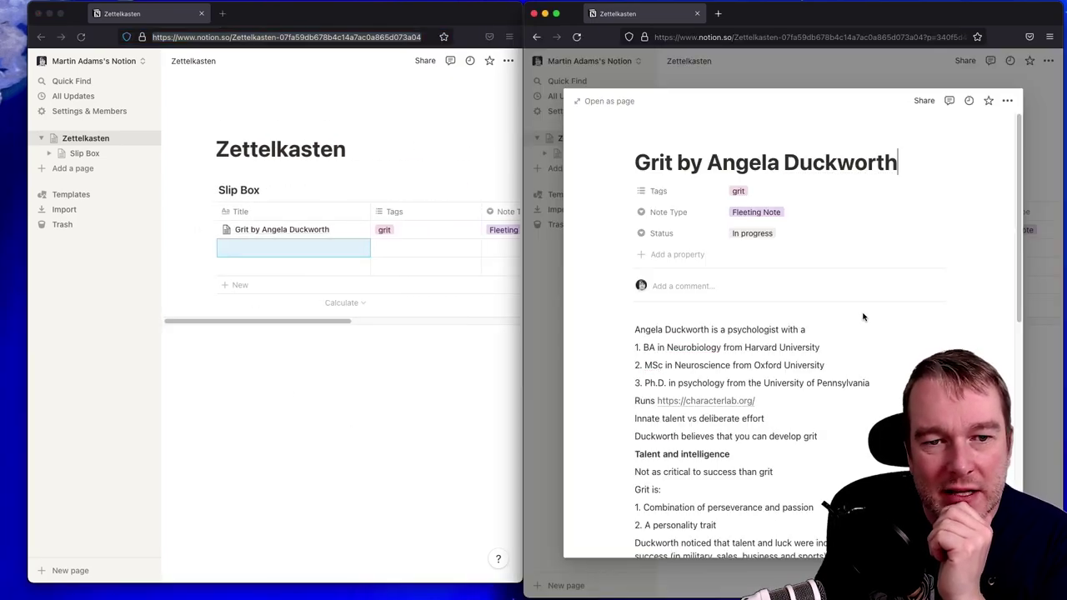
left_click(584, 101)
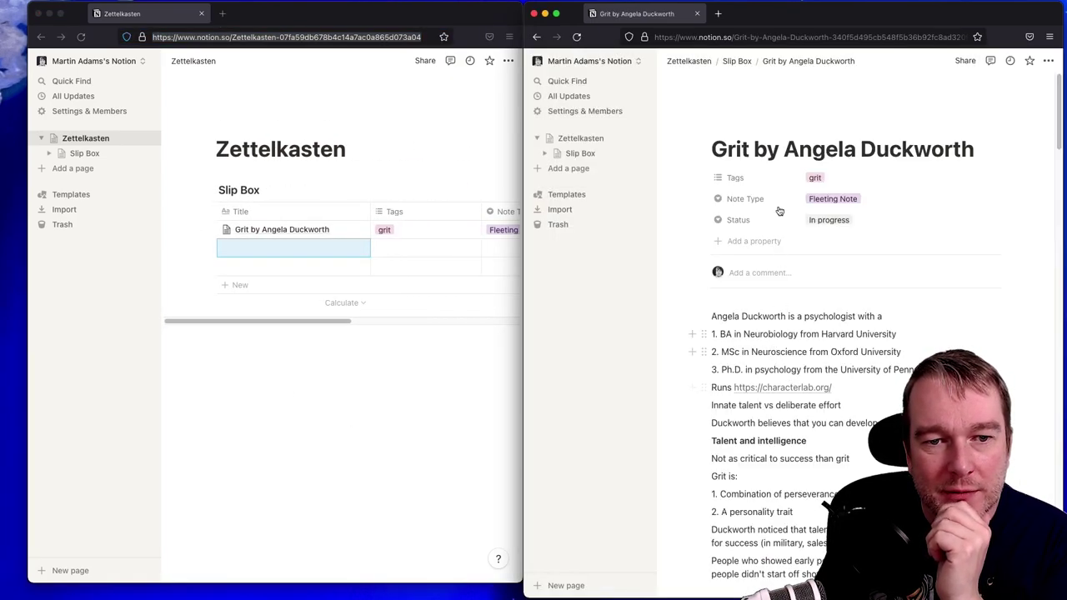
scroll(783, 356, "down", 1)
scroll(783, 355, "down", 3)
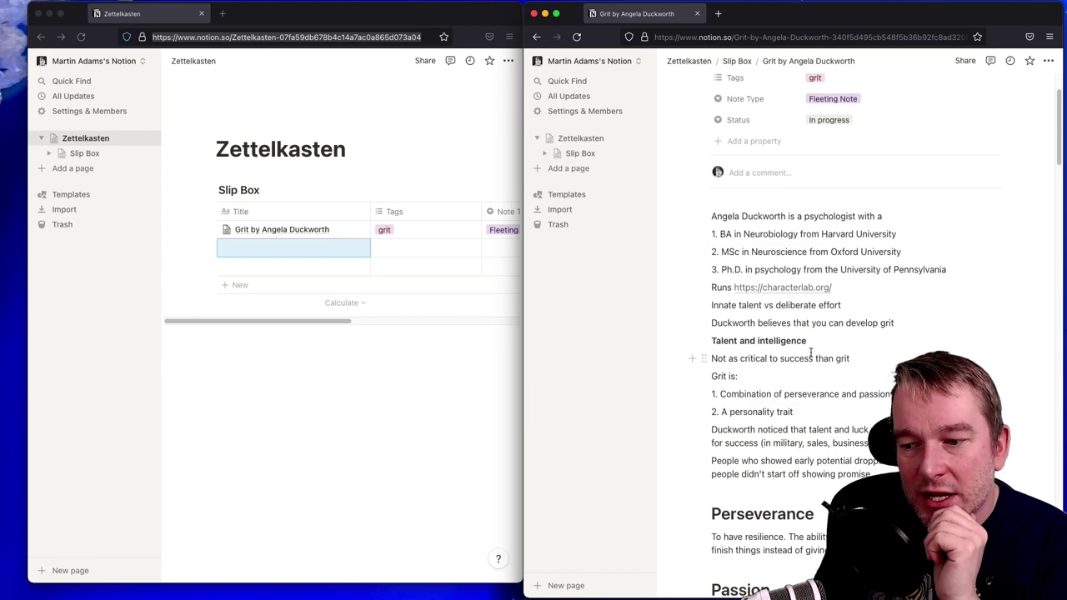
scroll(860, 404, "down", 6)
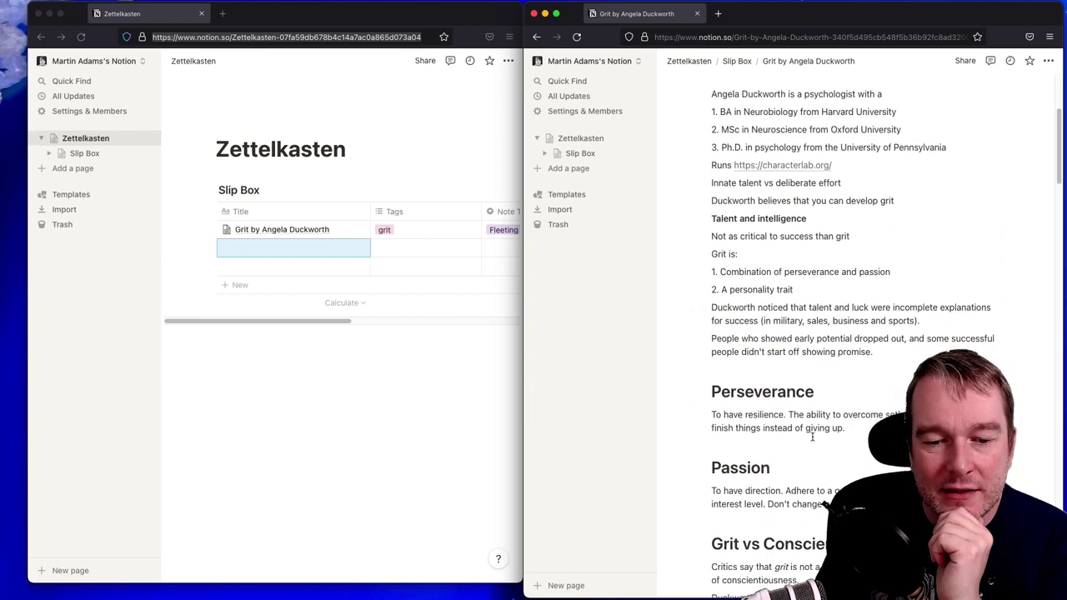
scroll(812, 436, "up", 3)
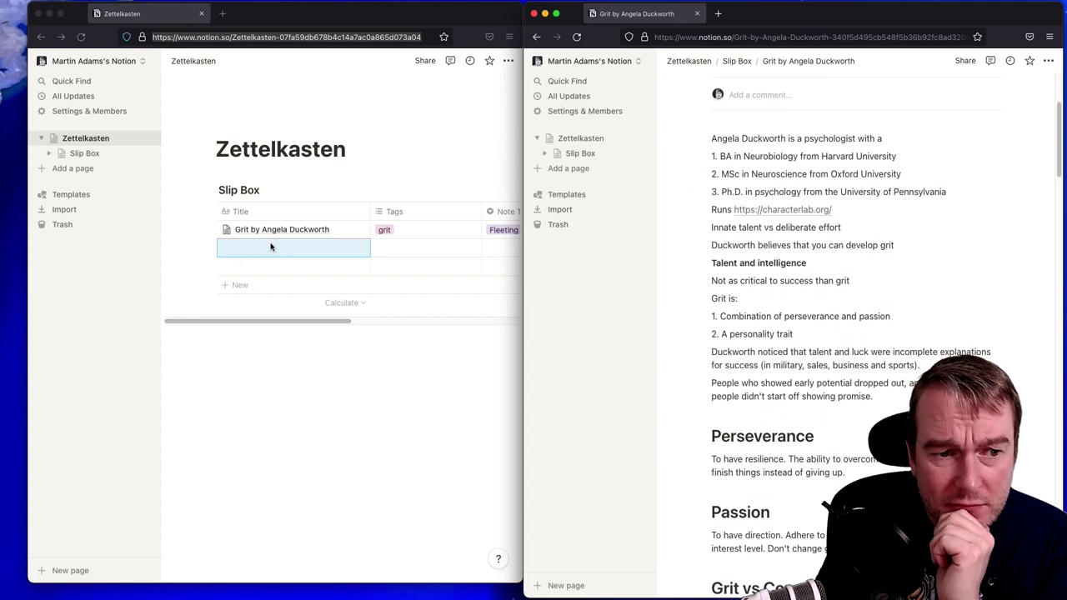
left_click(292, 249)
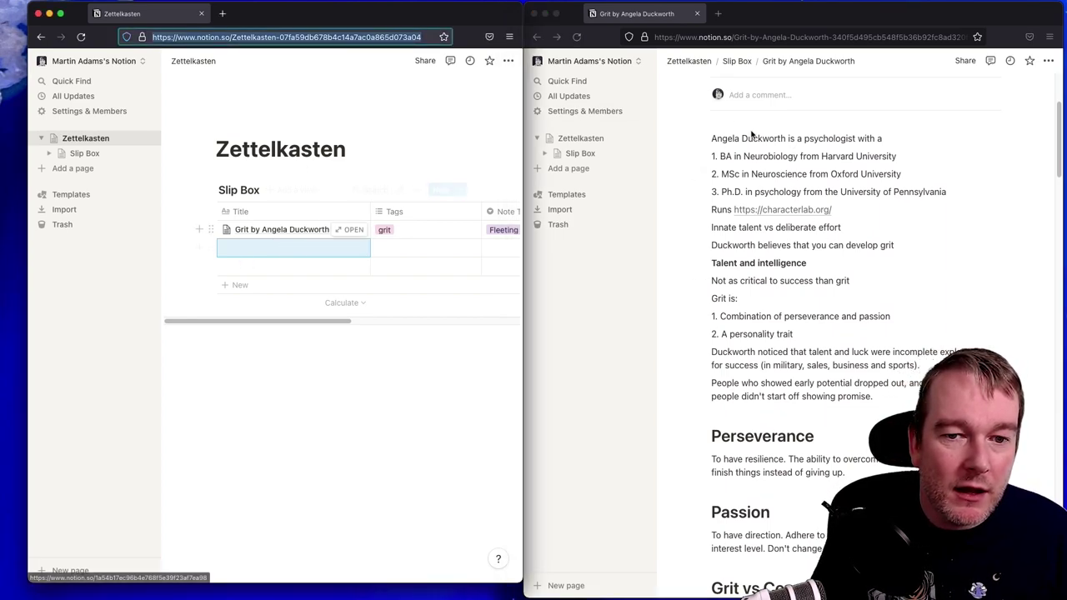
left_click_drag(711, 138, 886, 140)
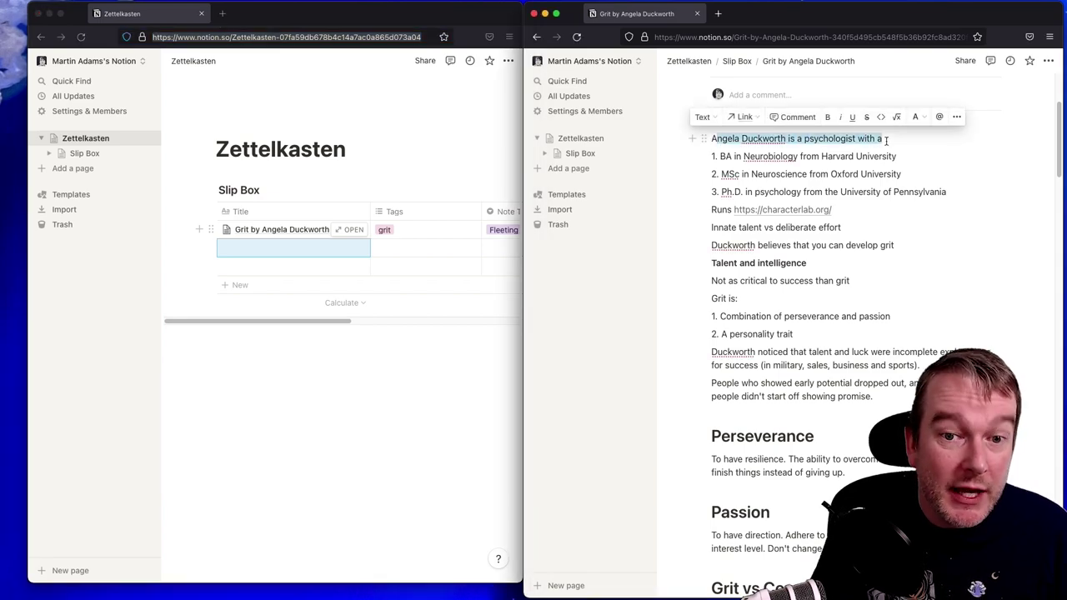
left_click(317, 268)
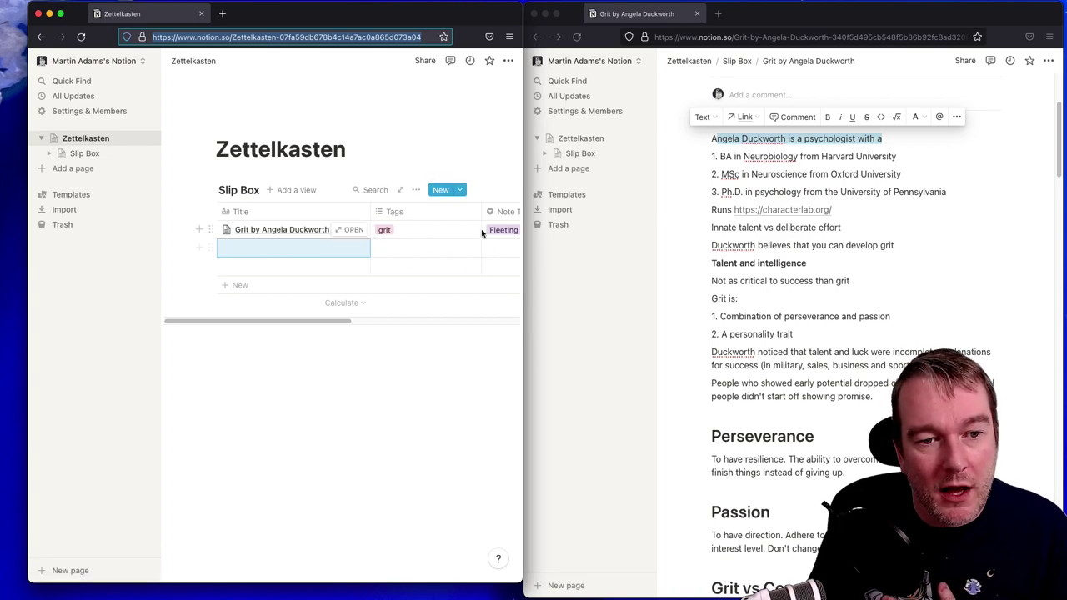
Title the empty Slip Box entry with the Grit author's name and tag it Person.
left_click(351, 248)
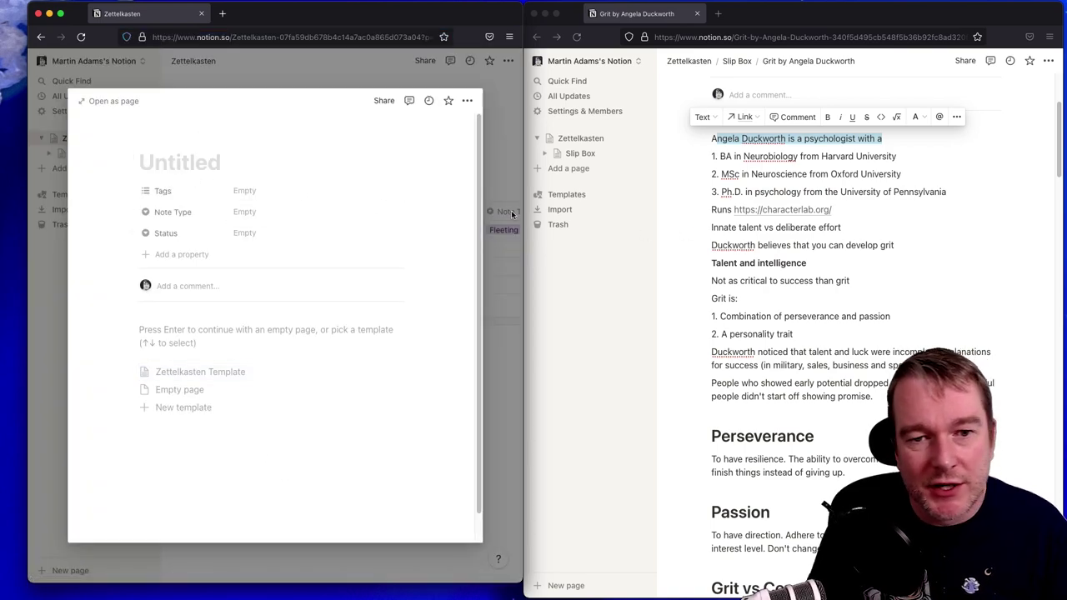
type("An")
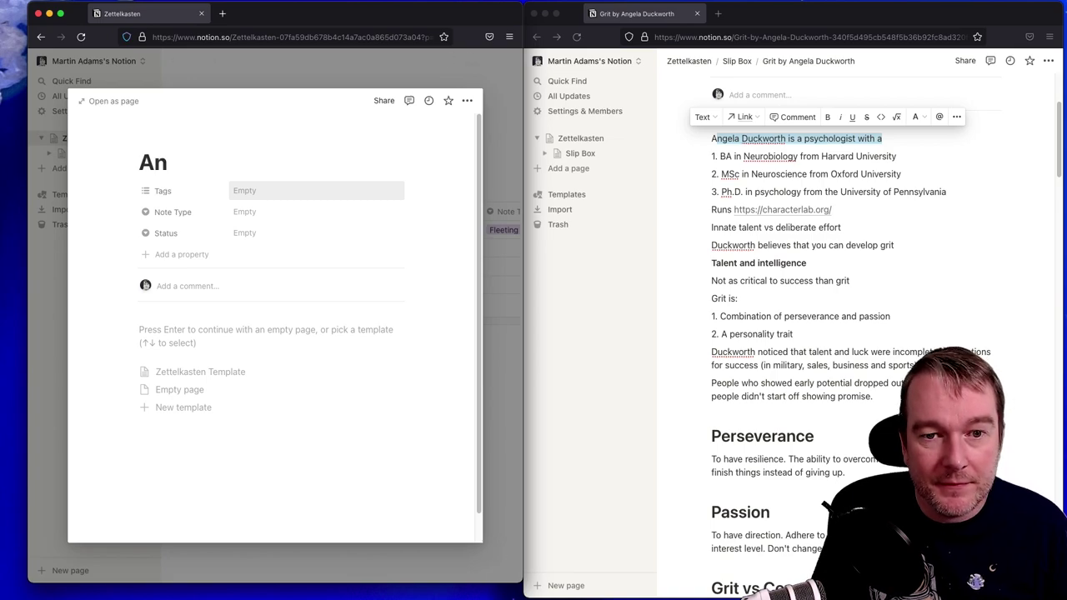
type("gela Duckwor")
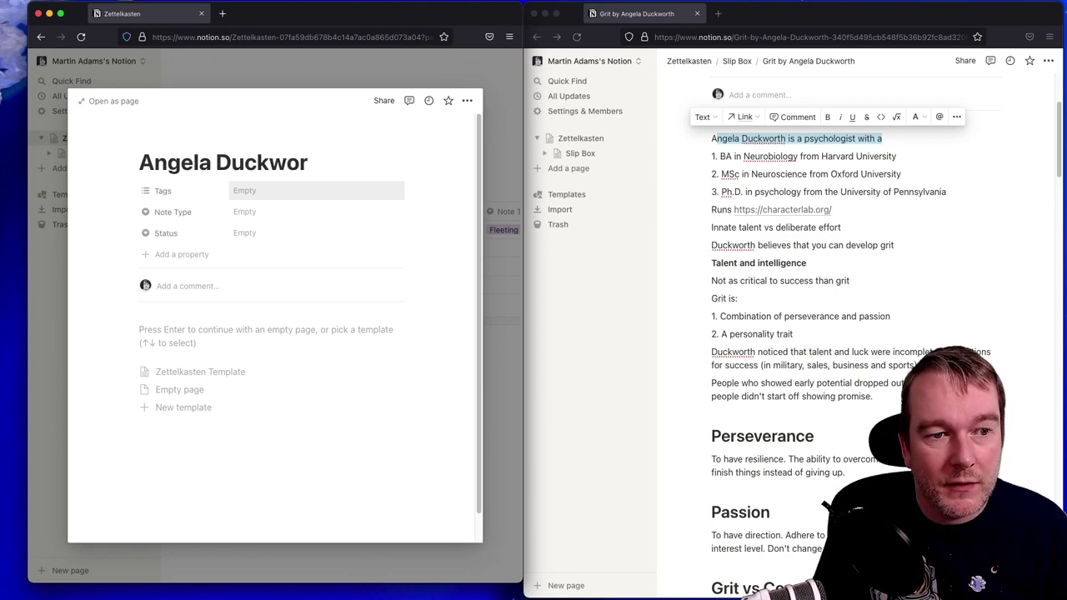
type("th")
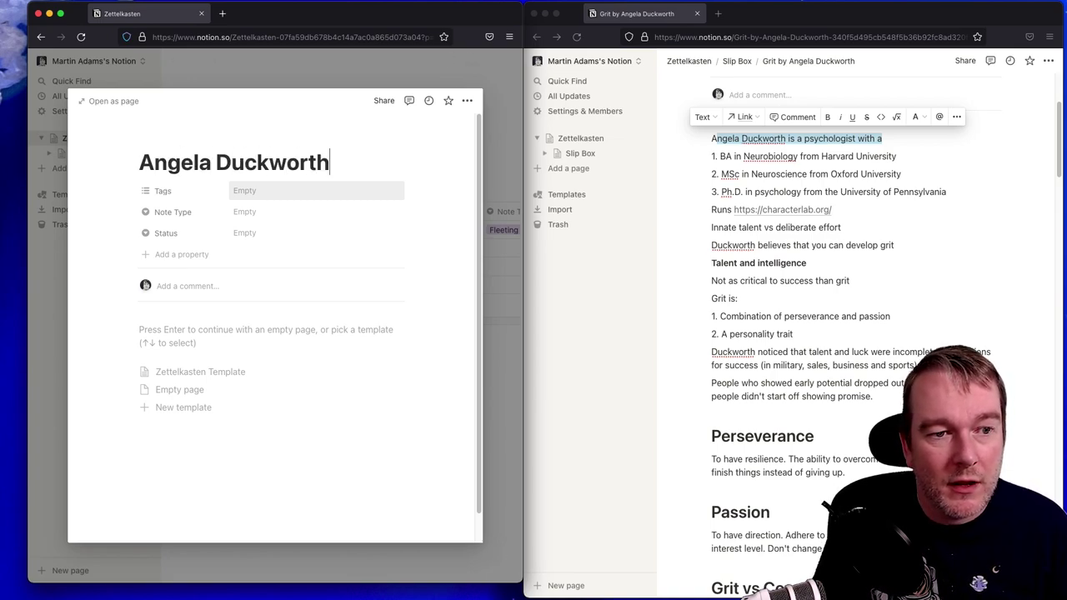
left_click(267, 190)
type("Peron")
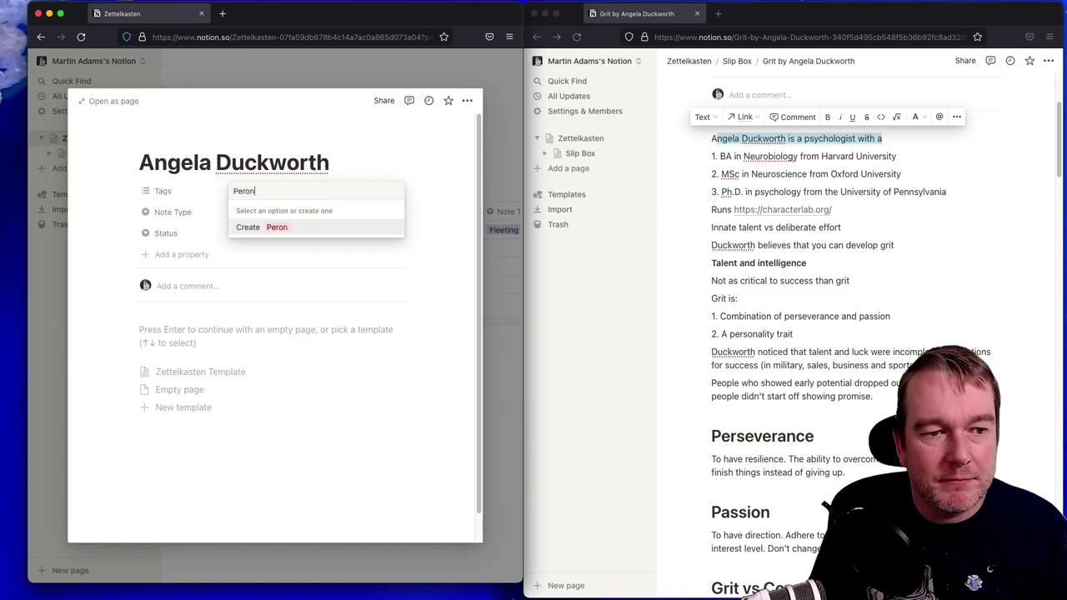
key("Return")
key("Escape")
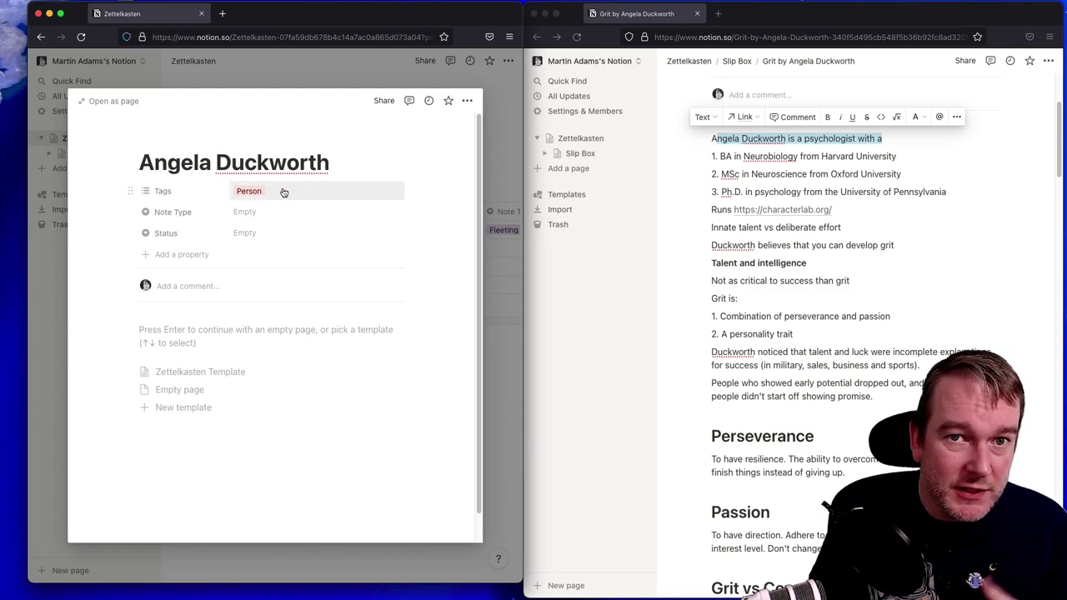
Copy the three degree lines from the Grit notes into the entry's body.
left_click(829, 167)
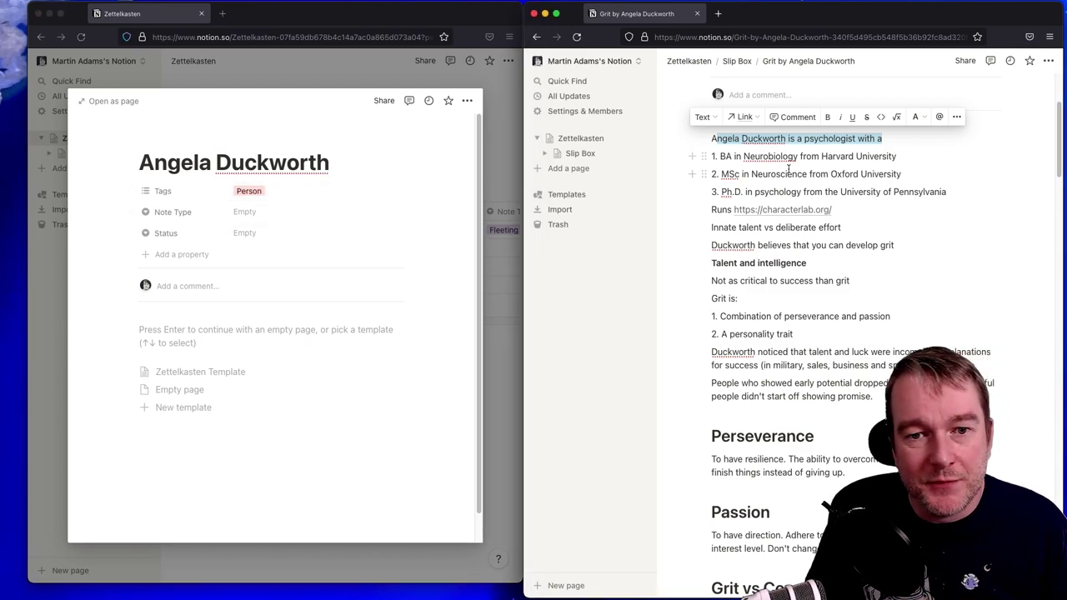
left_click(787, 175)
left_click_drag(729, 160, 953, 196)
left_click(180, 342)
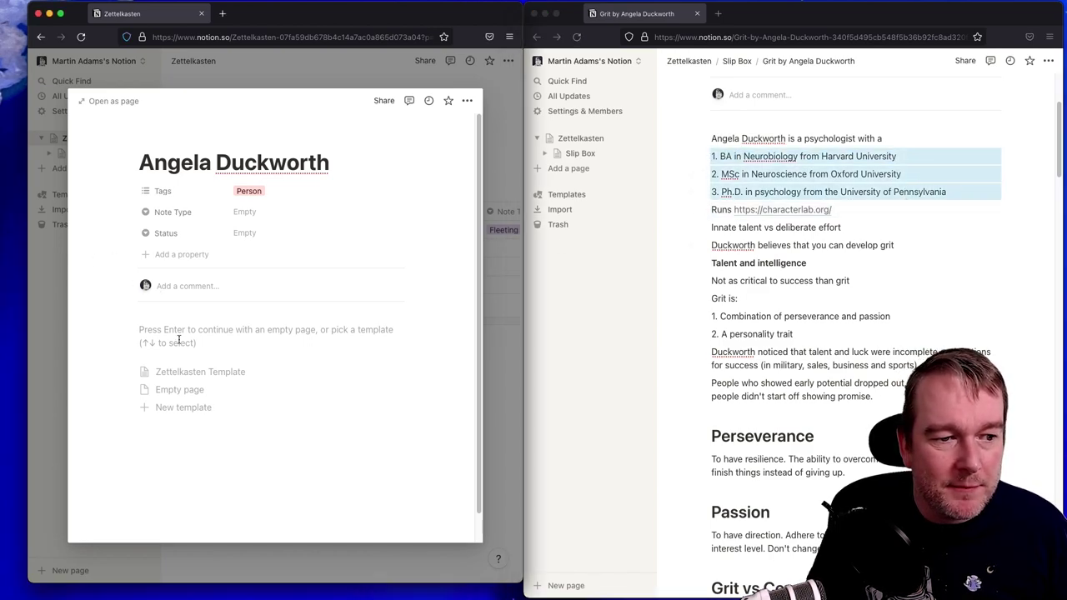
type("1. BA in Neurobiology from Harvard University 2. MSc in Neuroscience from Oxford University 3. Ph.D. in psychology from the University of Pennsylvania")
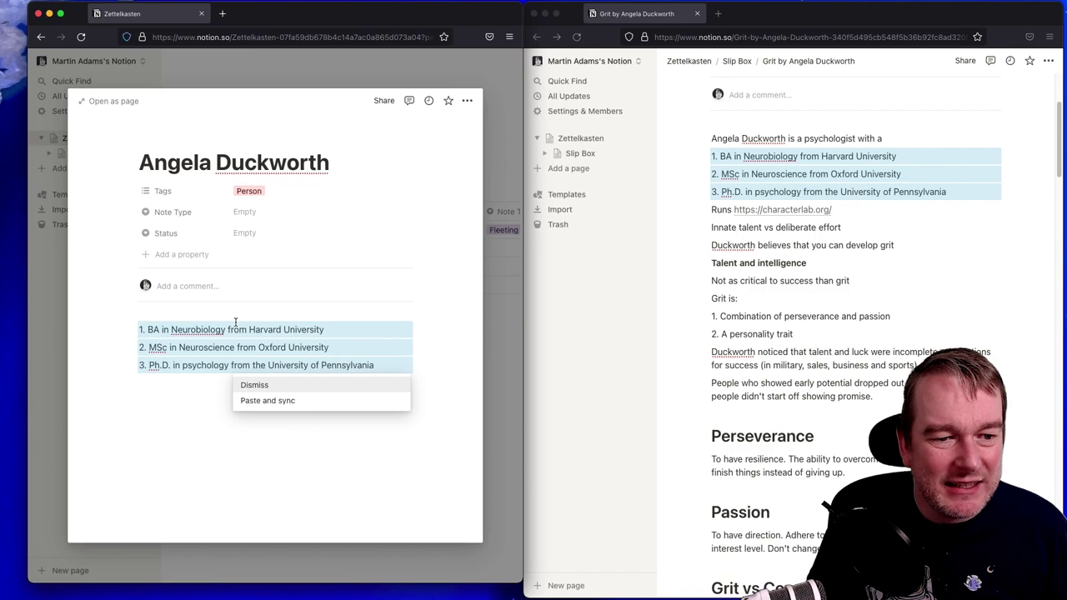
left_click(179, 379)
Add the Runs characterlab.org line below the degrees in the entry.
left_click_drag(841, 215, 710, 209)
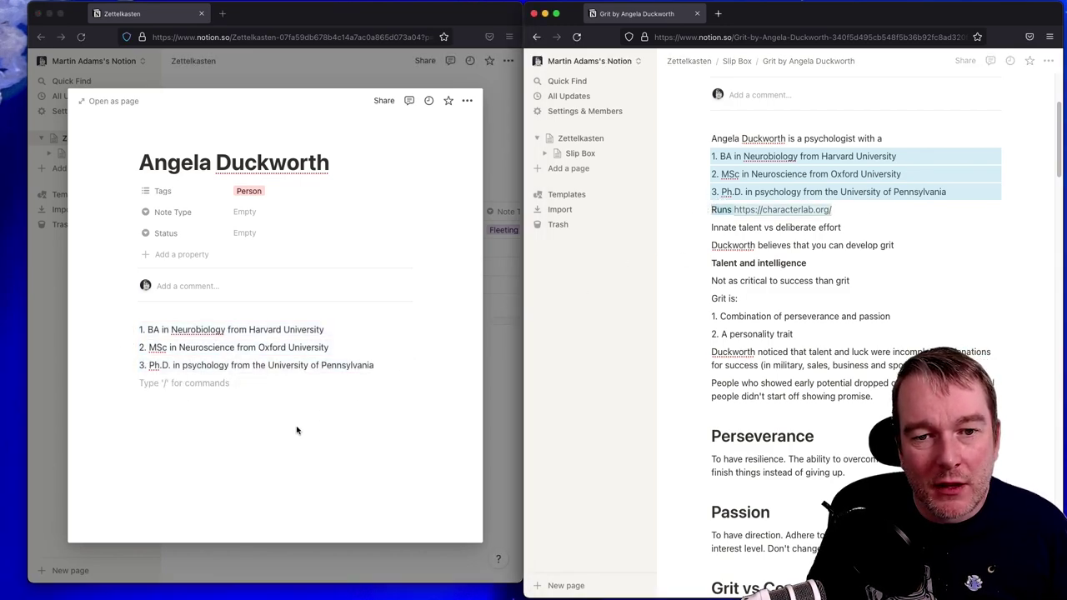
left_click(267, 429)
type("1. BA in Neurobiology from Harvard University 2. MSc in Neuroscience from Oxford University 3. Ph.D. in psychology from the University of Pennsylvania")
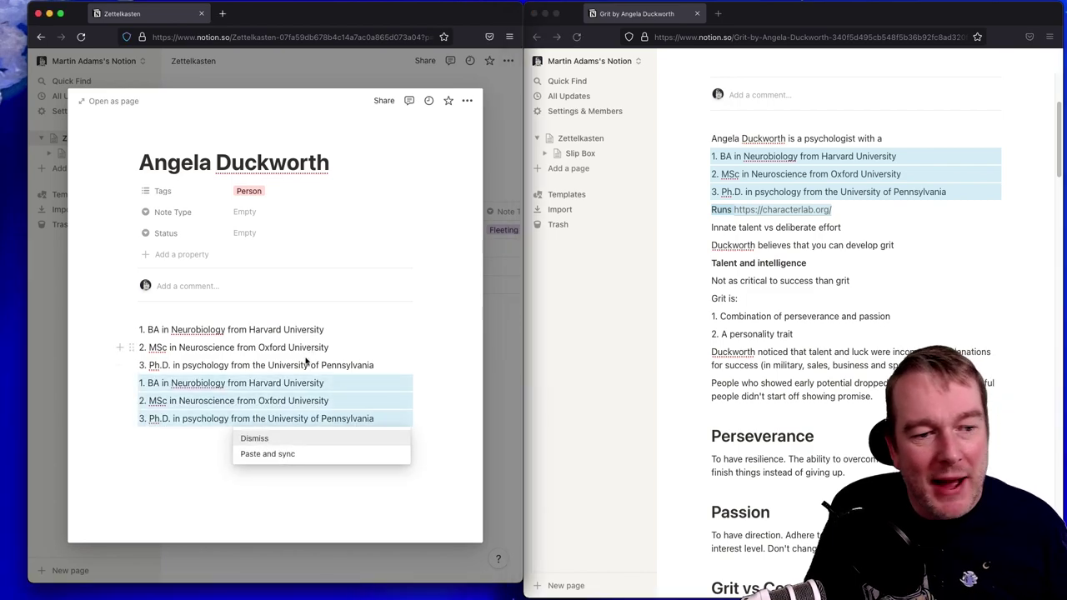
key("super+z")
left_click(845, 205)
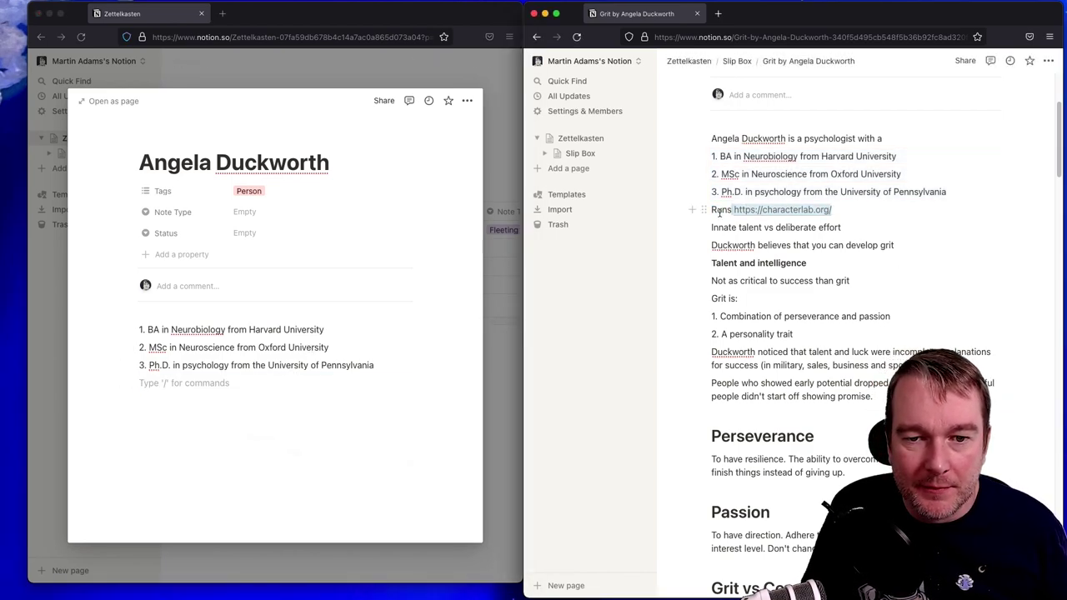
key("super+c")
left_click(184, 383)
key("super+v")
key("Return")
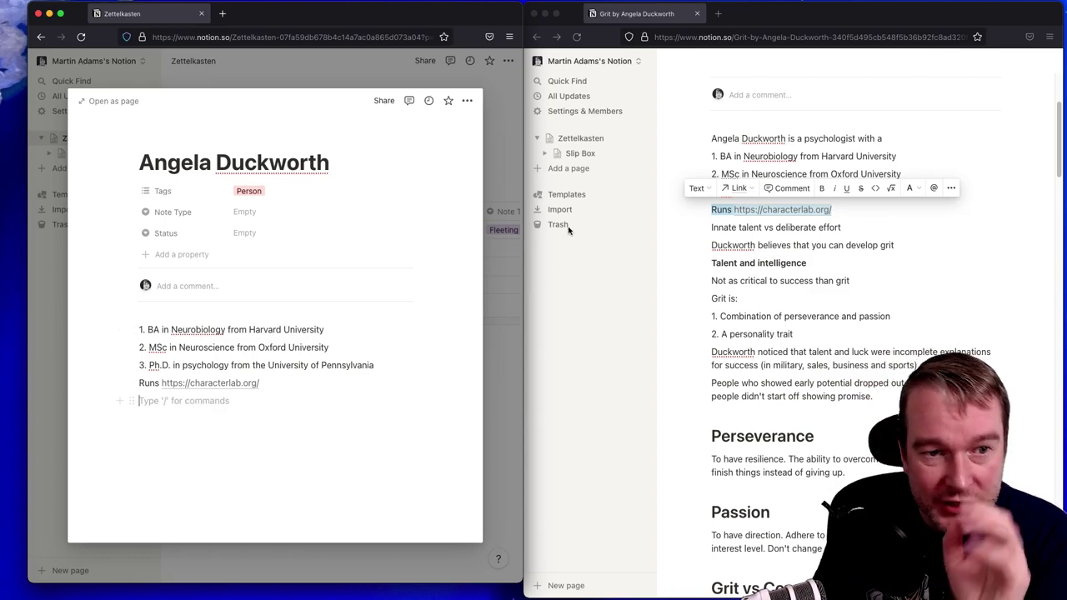
Set the author entry's Note Type to Permanent Note and its Status to Done.
left_click(501, 176)
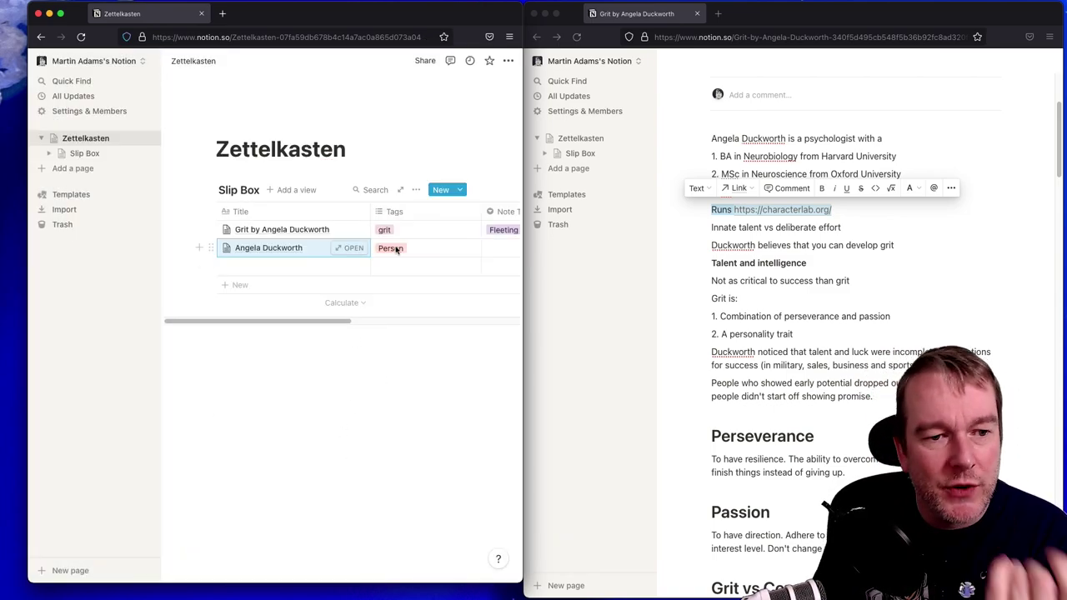
scroll(358, 338, "right", 5)
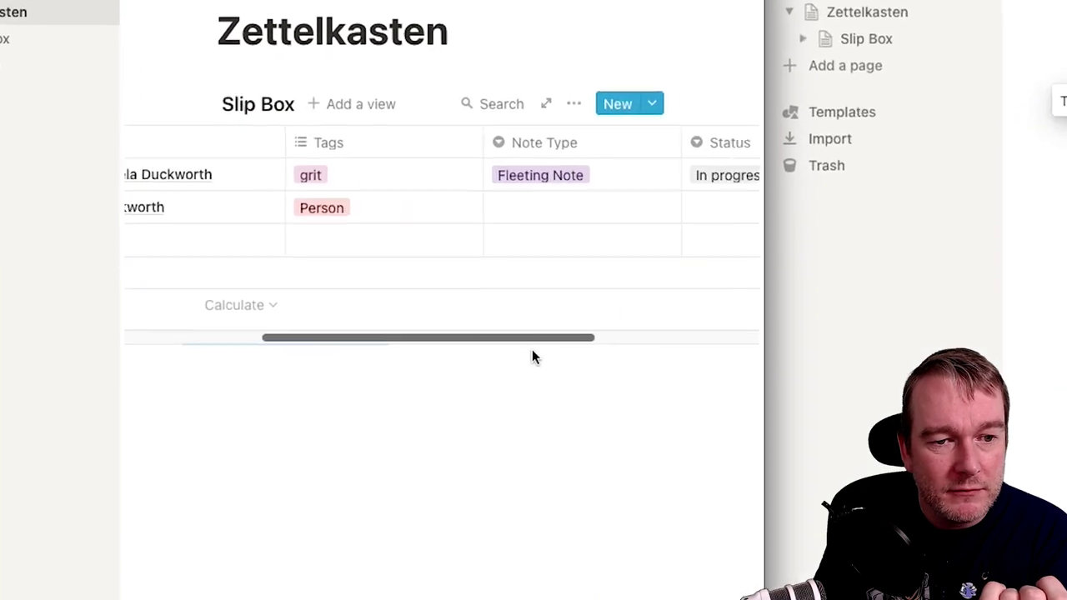
left_click(483, 239)
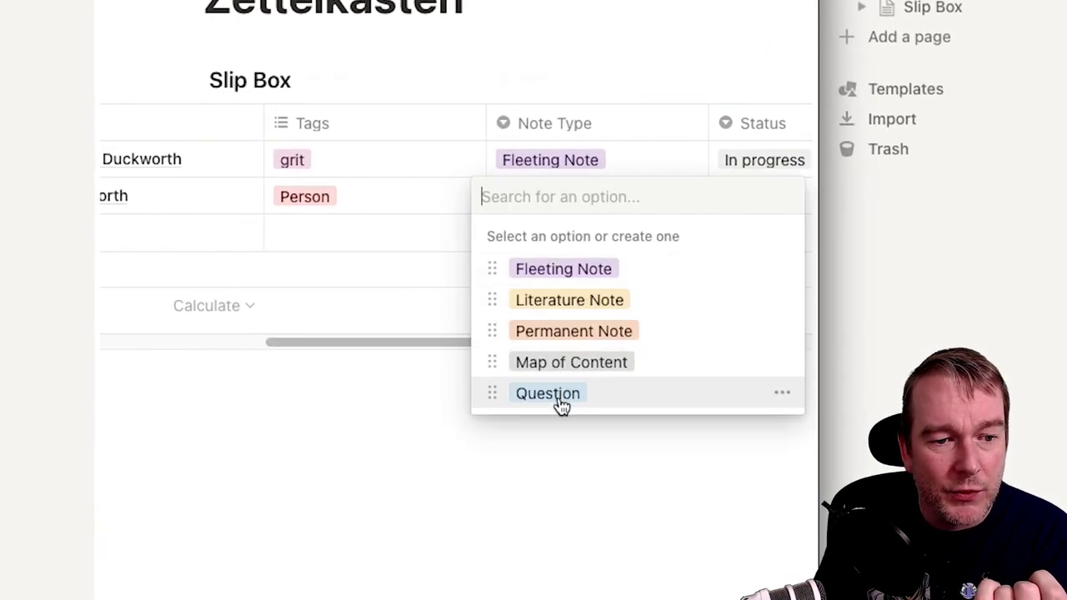
left_click(559, 331)
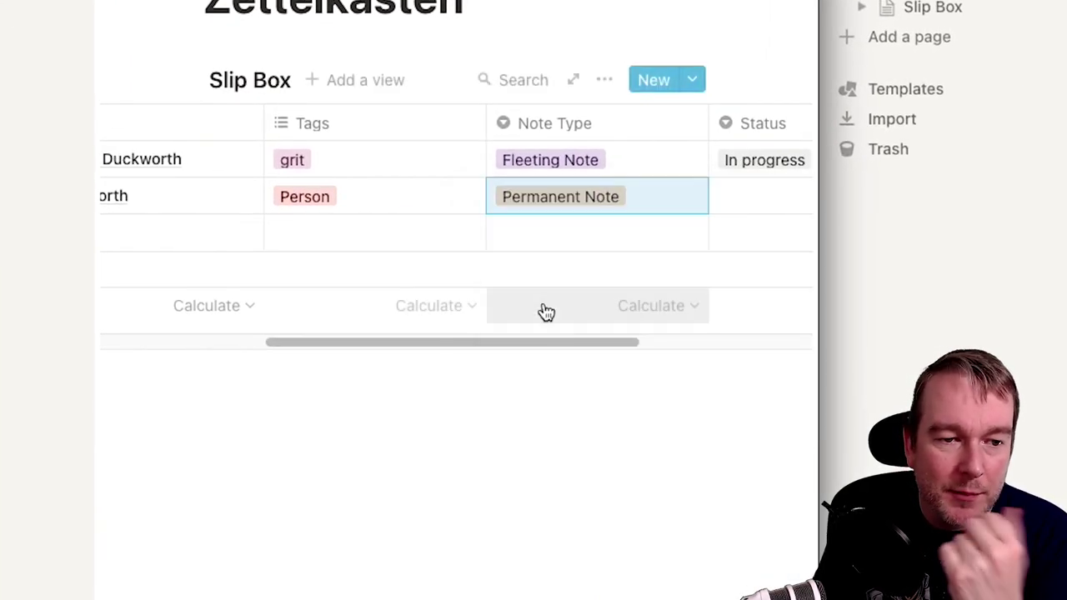
scroll(567, 275, "right", 5)
left_click(587, 204)
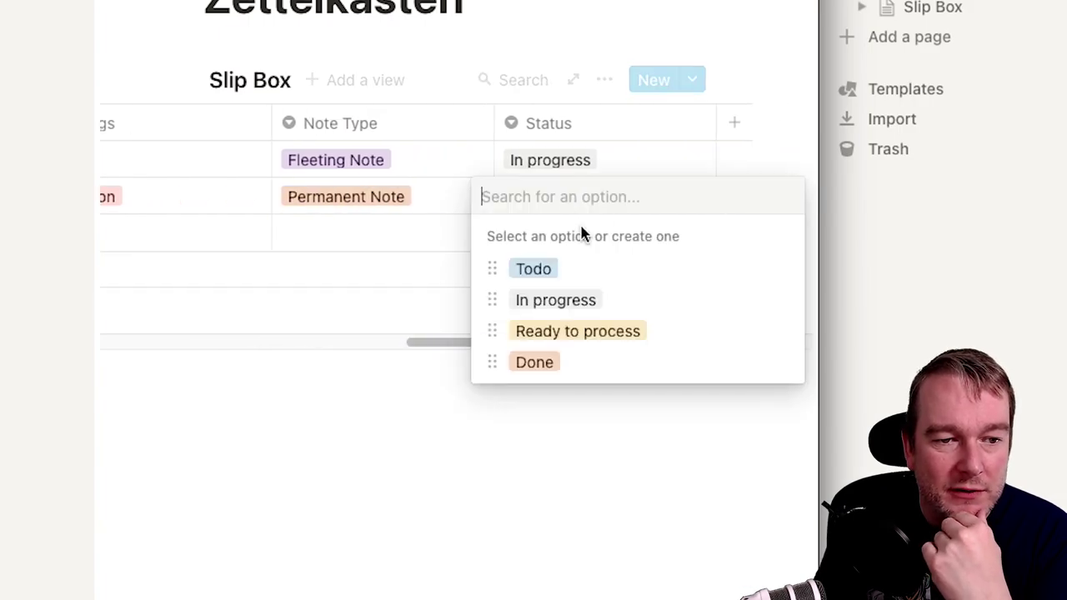
left_click(538, 363)
left_click_drag(653, 348, 291, 350)
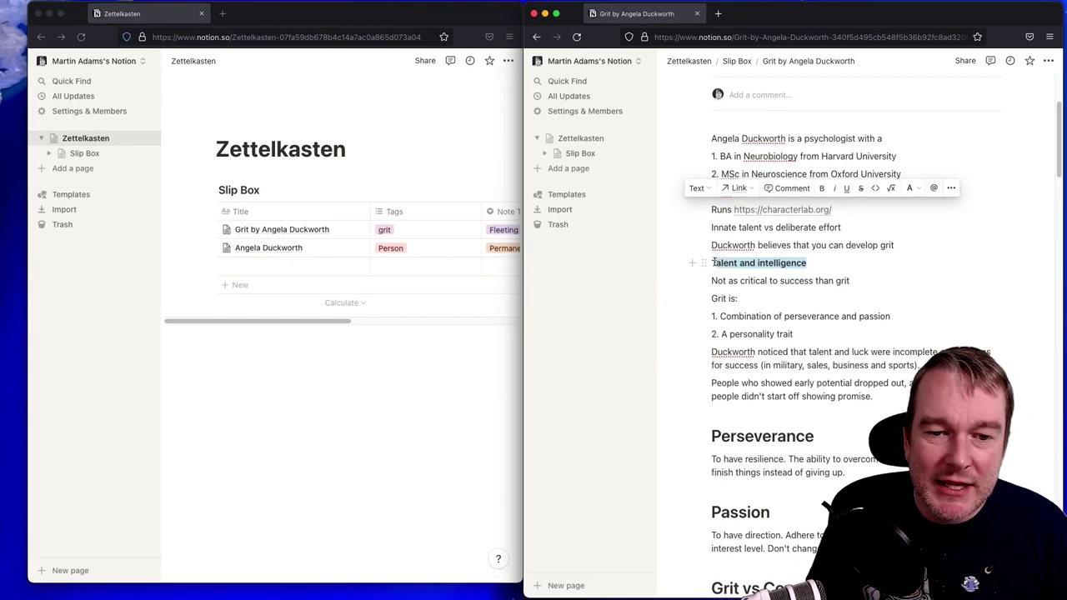
key("Escape")
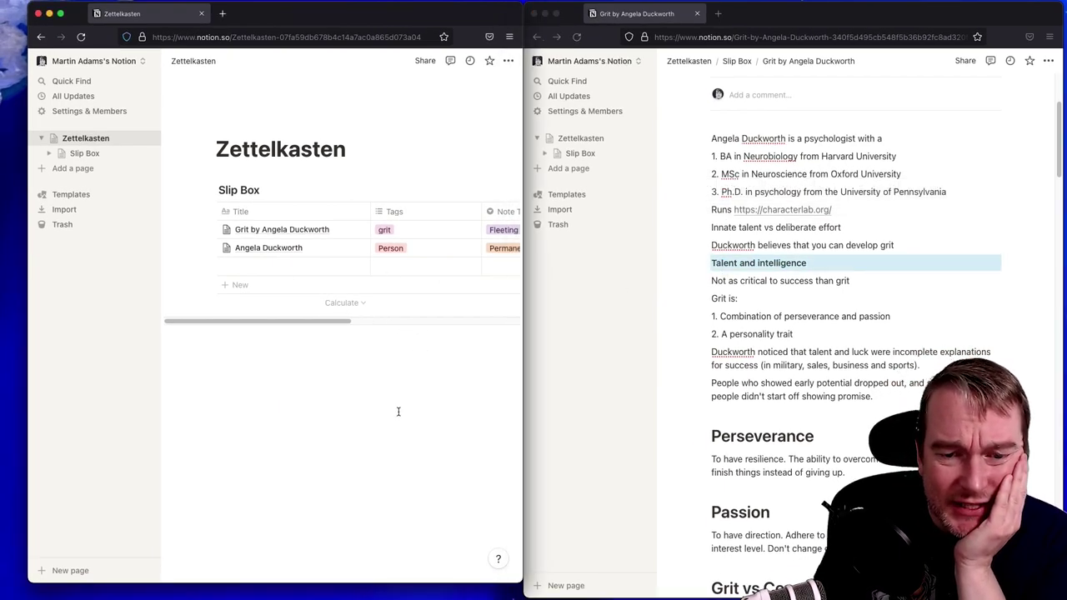
Title the third Slip Box row 'Talent and intelligence' and set its Note Type to Literature Note.
left_click(817, 260)
double_click(797, 262)
left_click_drag(872, 286, 715, 283)
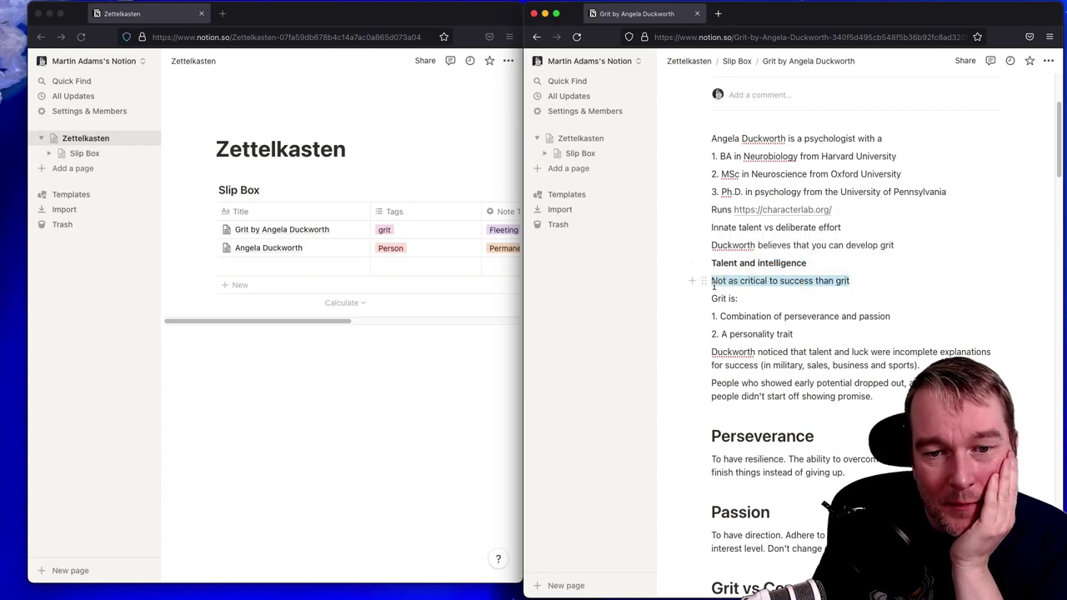
left_click(760, 300)
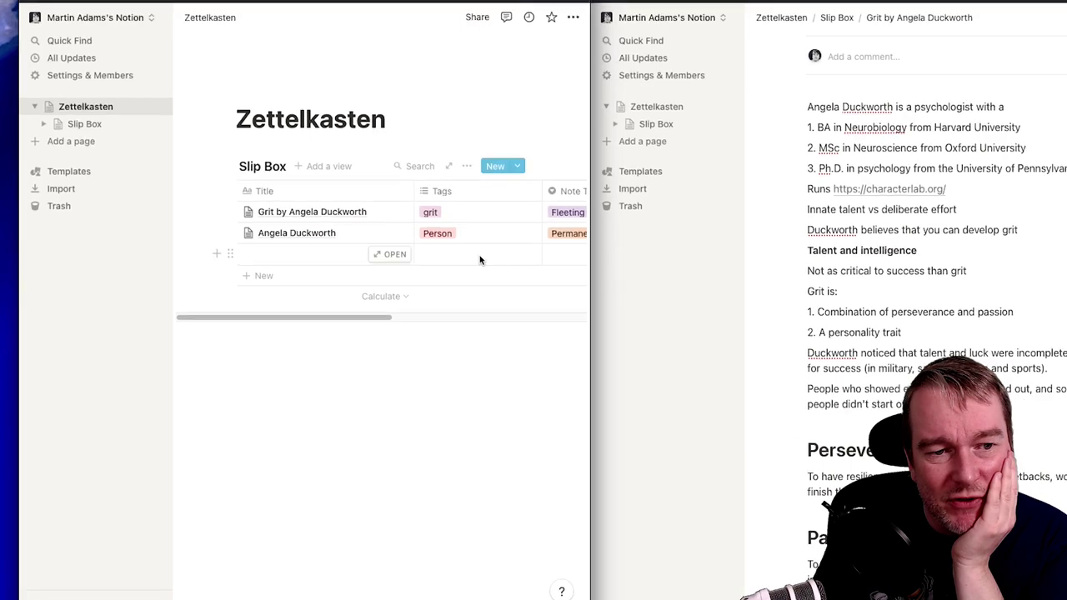
left_click(392, 266)
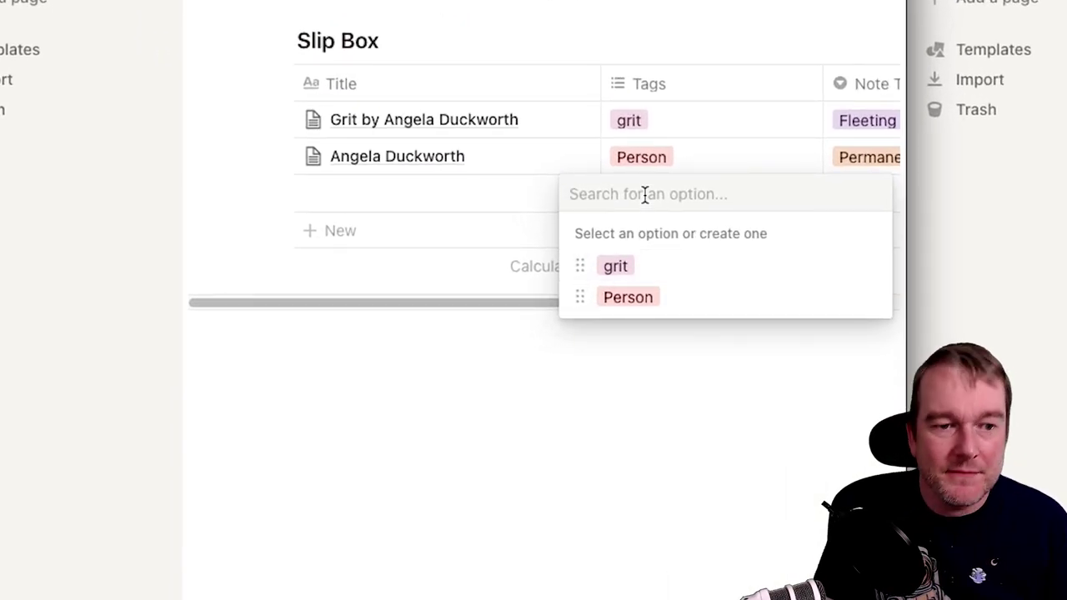
key("Escape")
left_click(415, 189)
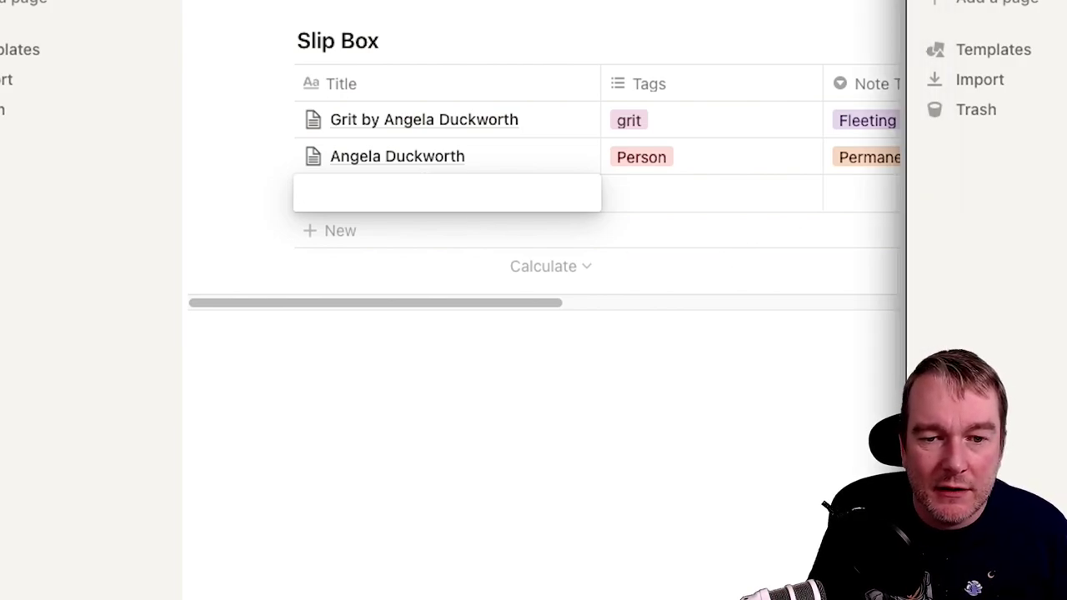
type("Talent and intelligence")
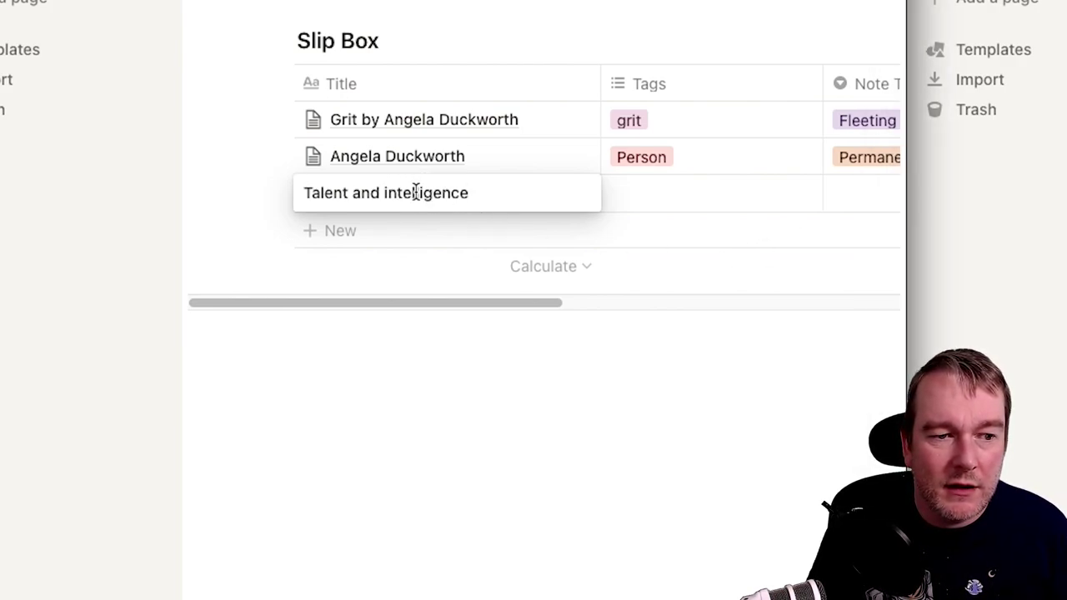
key("Escape")
left_click(848, 190)
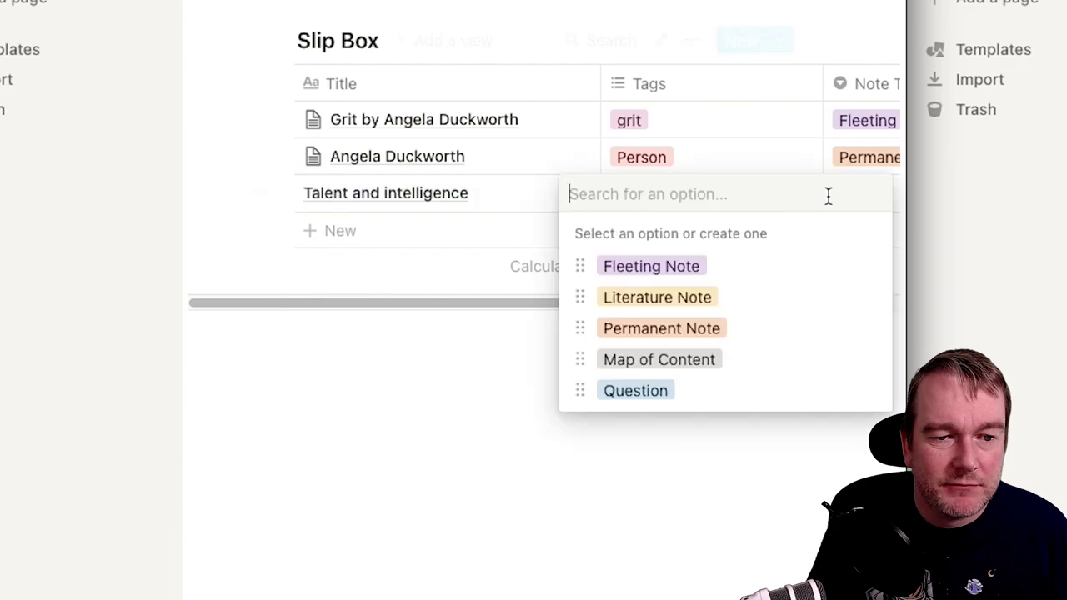
left_click(659, 298)
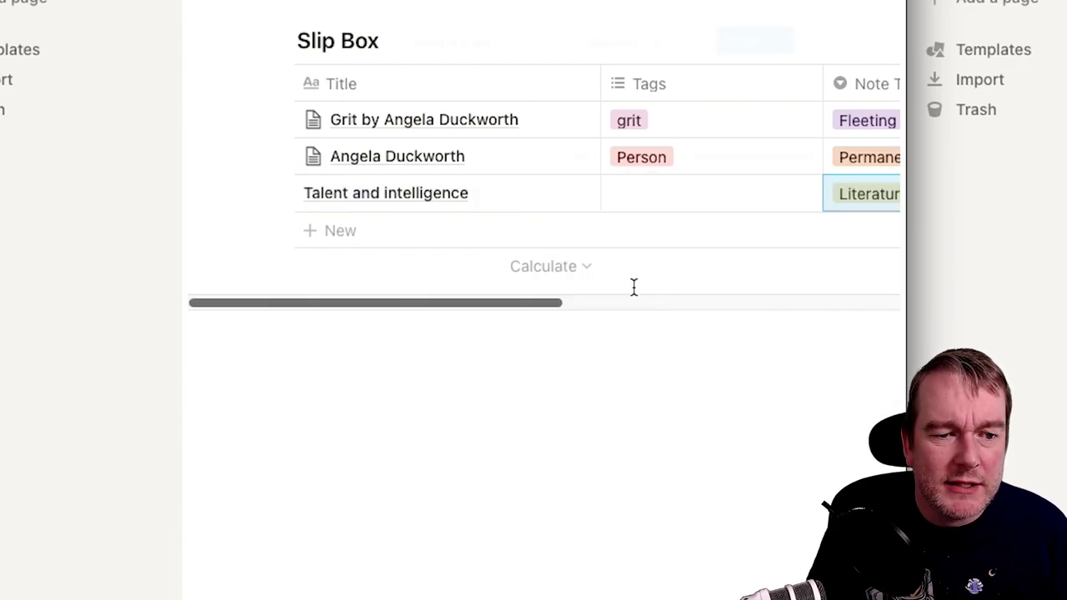
Apply the Zettelkasten Template and link the Grit book page under see also.
left_click(558, 193)
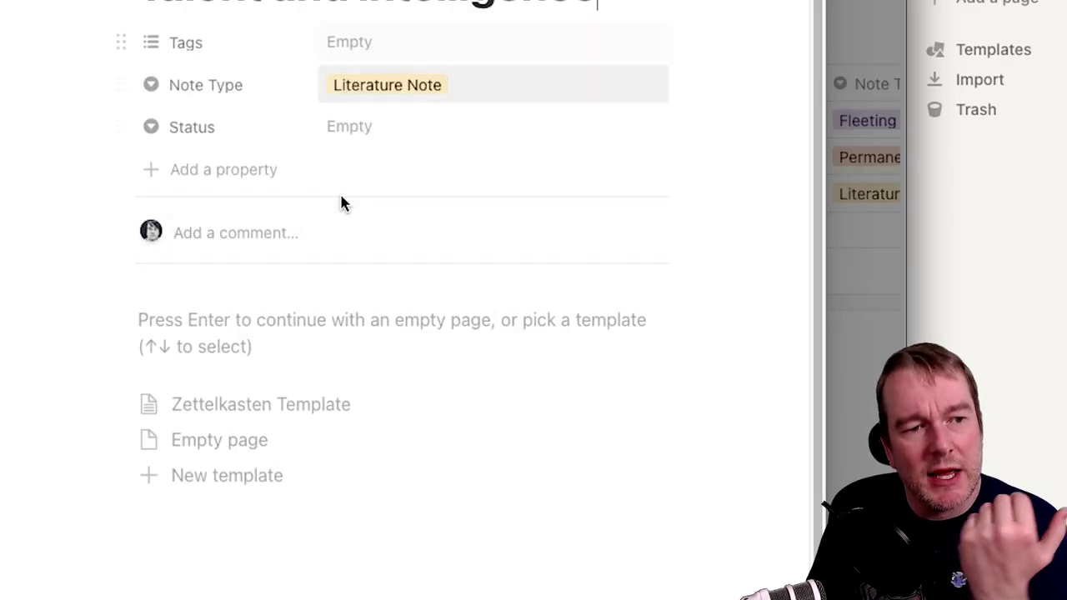
left_click(232, 406)
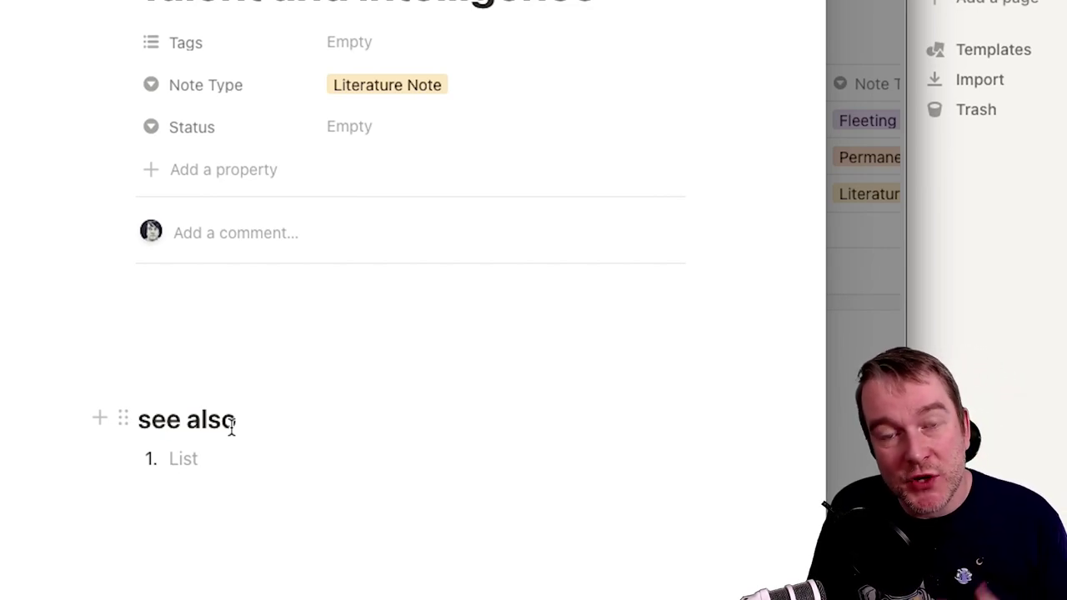
type("[[")
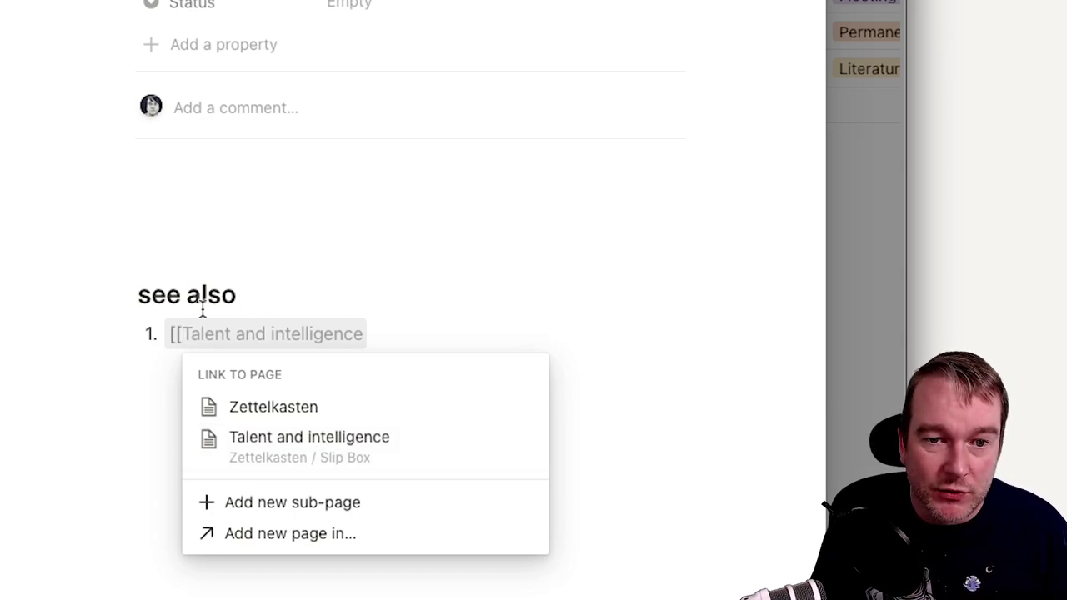
type("Grit")
left_click(291, 415)
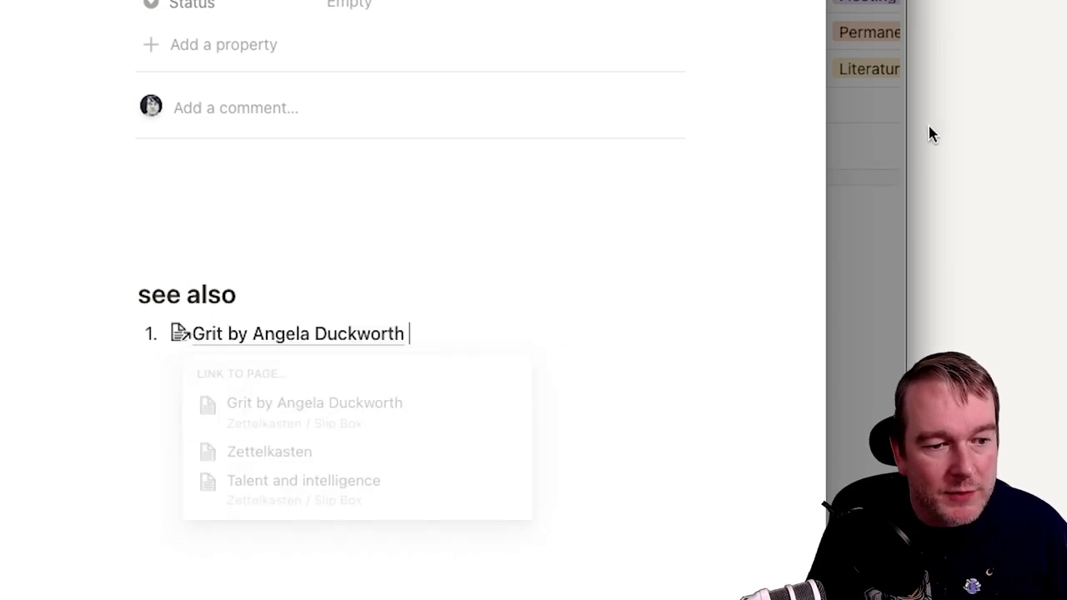
left_click(509, 305)
Write the summary that talent and intelligence are less critical to success than grit.
left_click(274, 198)
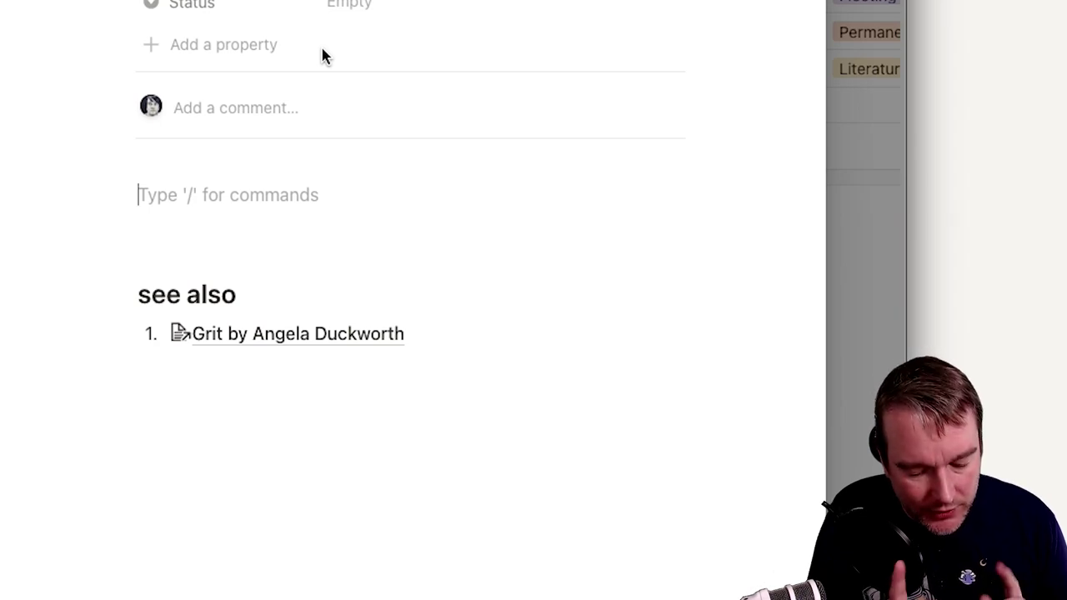
type("Angela ")
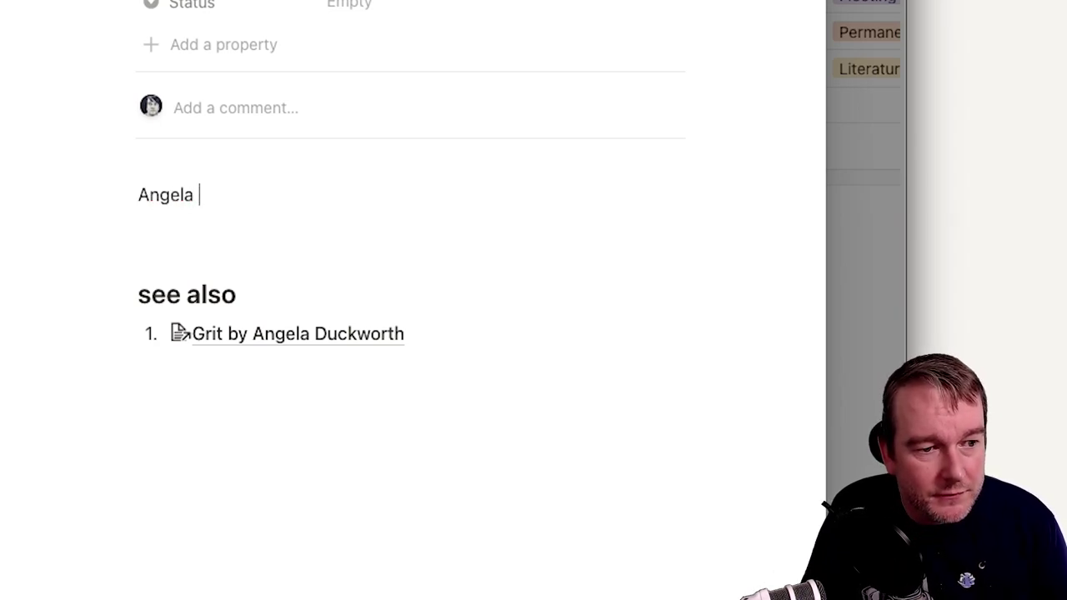
type("Duckworth concludes that talent and intelligence are not as critical to succeess than grit is.")
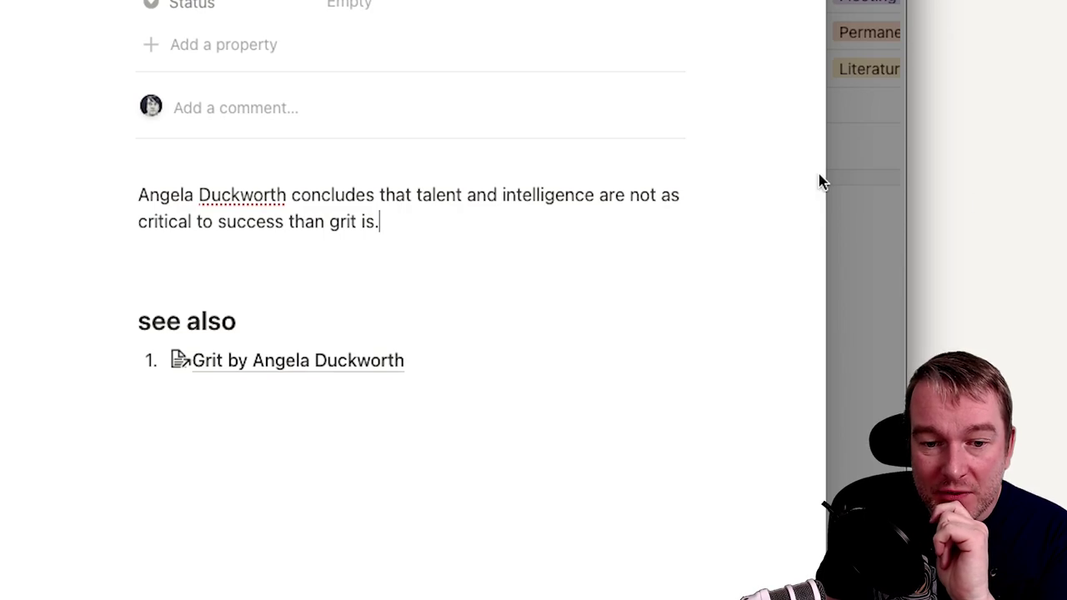
left_click_drag(387, 221, 185, 200)
left_click(469, 210)
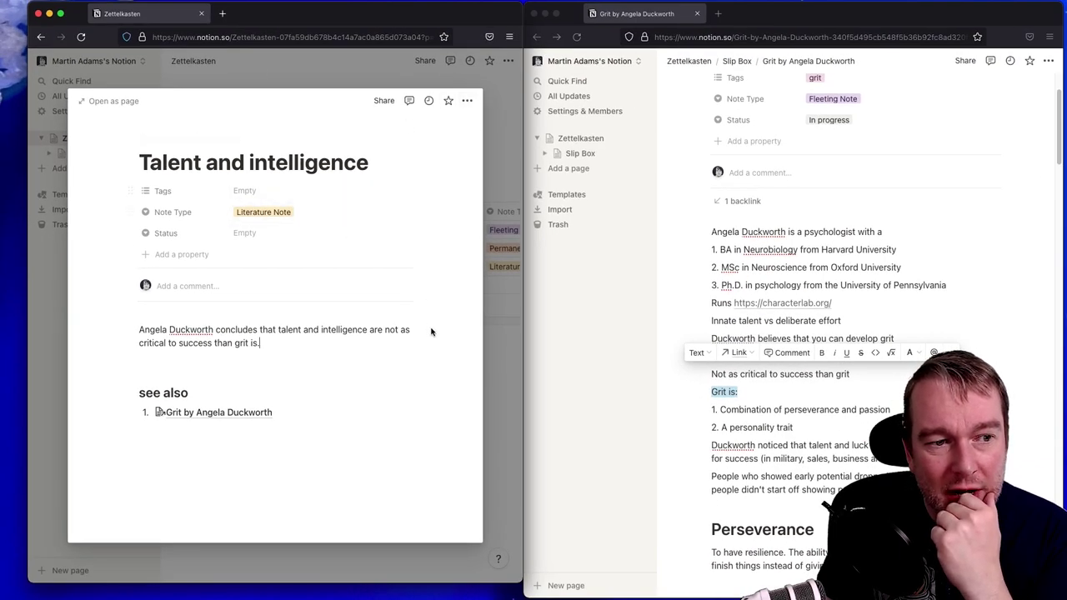
Add a Slip Box entry titled Grit with Note Type Literature Note.
left_click(501, 354)
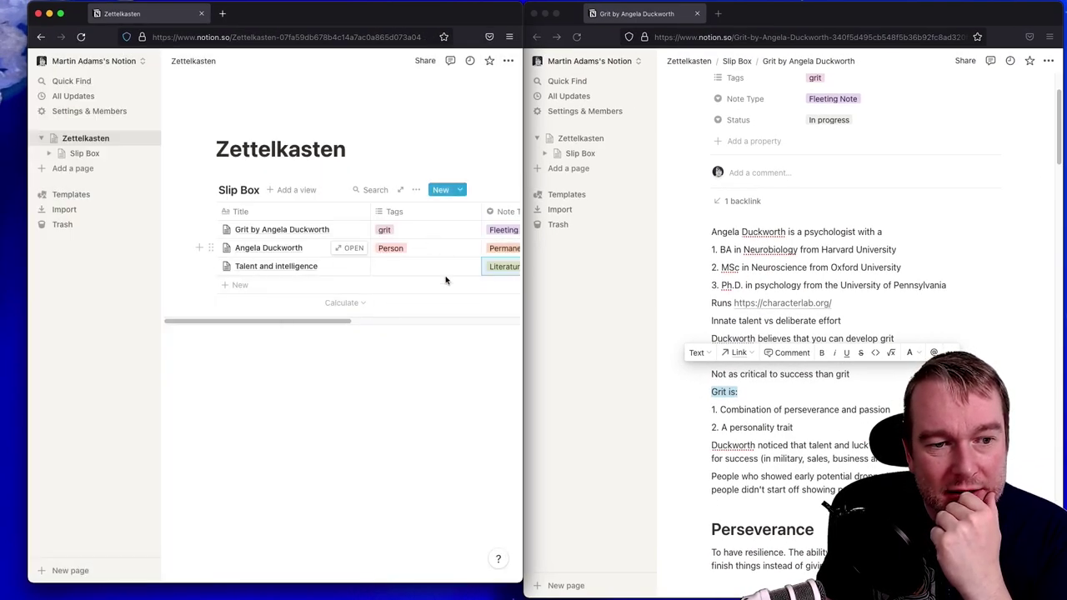
left_click(283, 290)
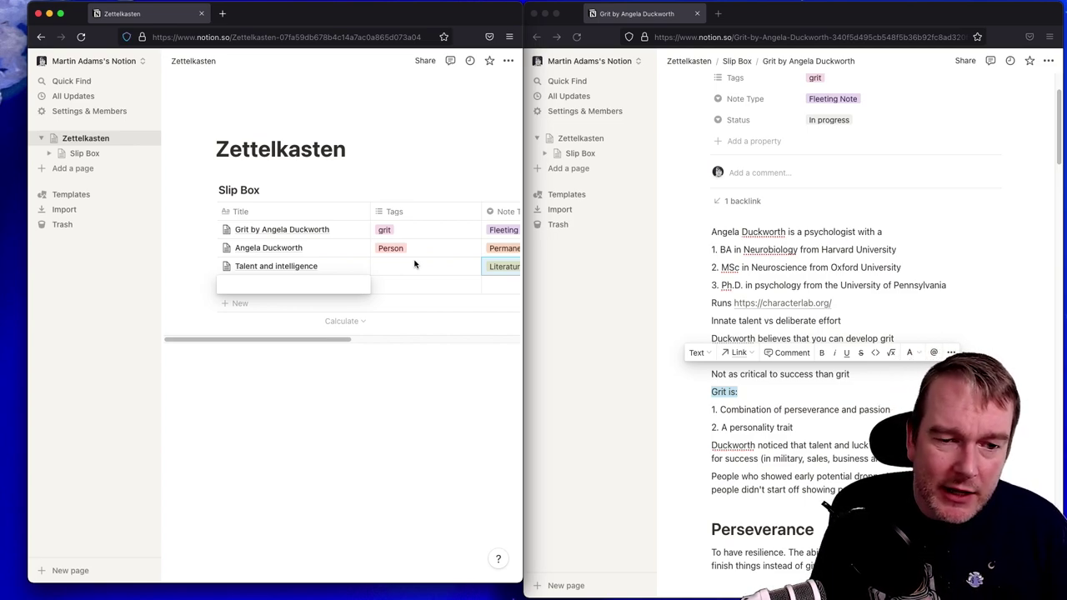
type("Grit")
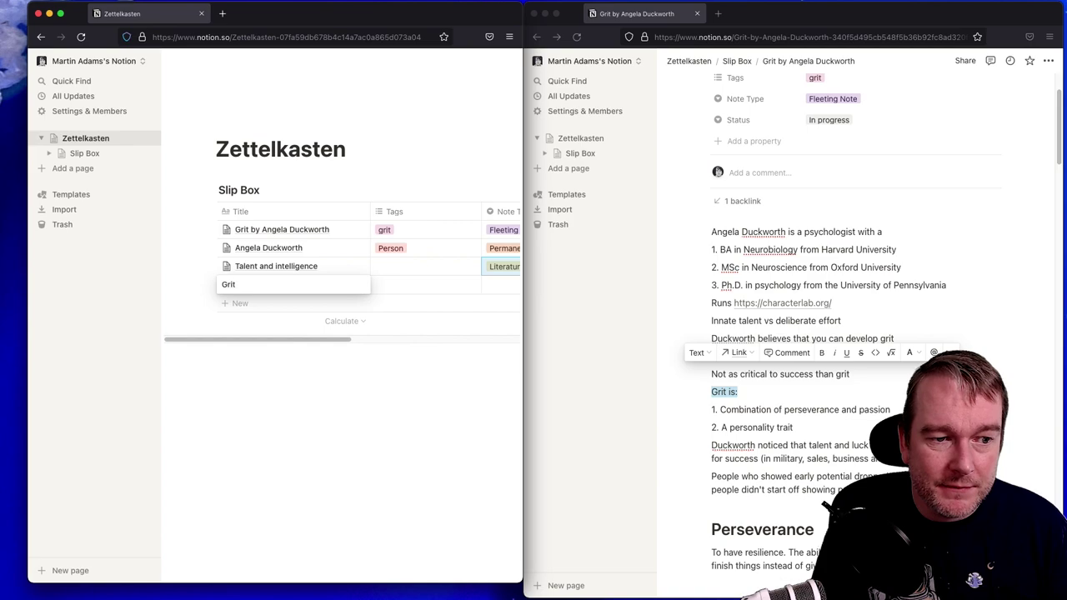
key("Return")
left_click(348, 285)
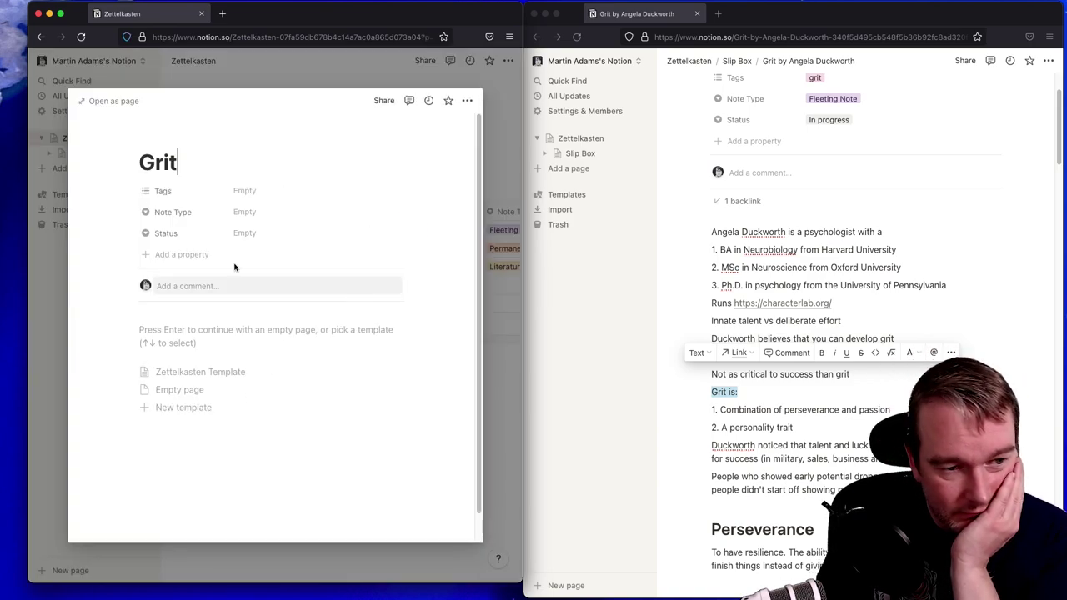
left_click(264, 212)
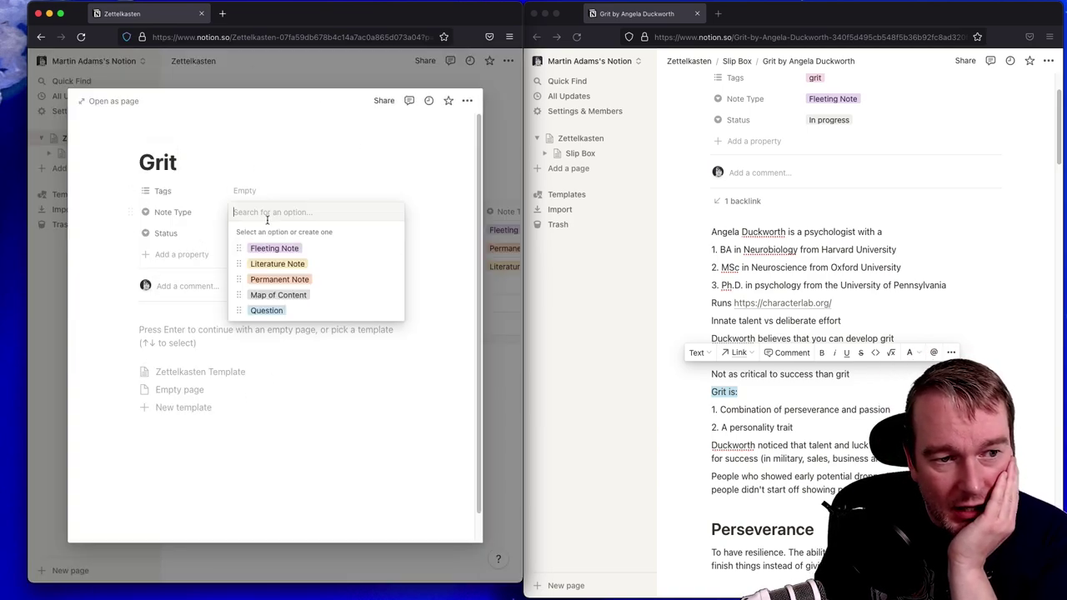
left_click(267, 264)
Apply the Zettelkasten Template to the Grit note and link the book page under see also.
left_click(228, 344)
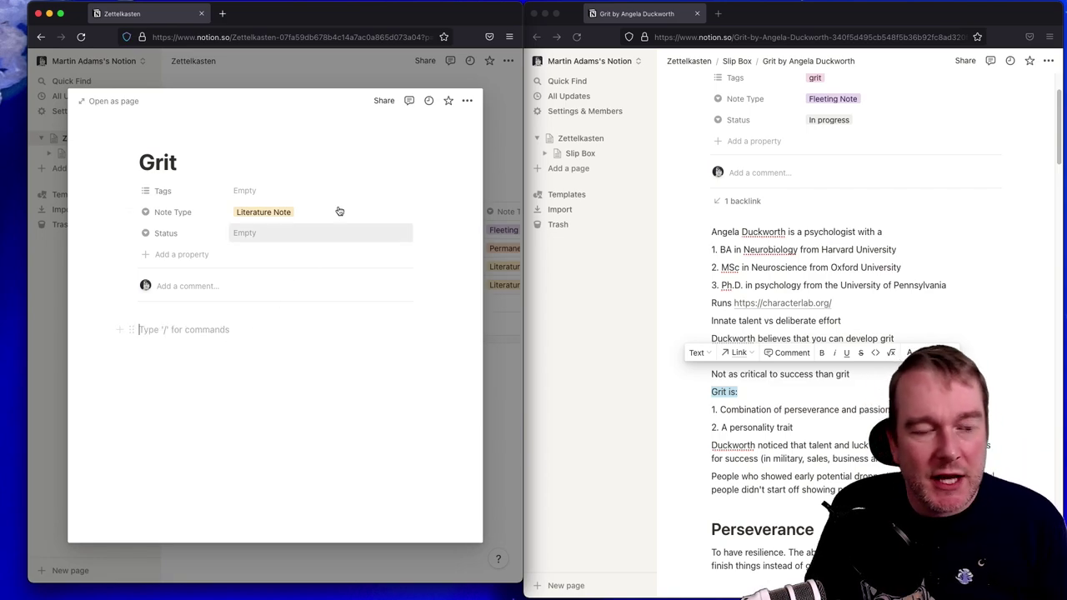
left_click(803, 338)
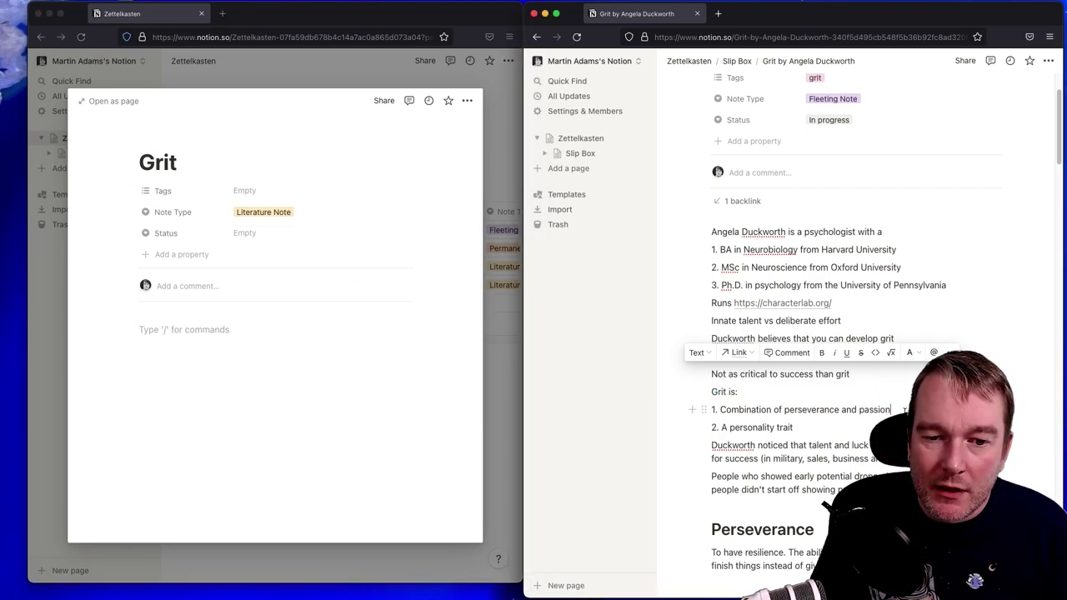
left_click(224, 348)
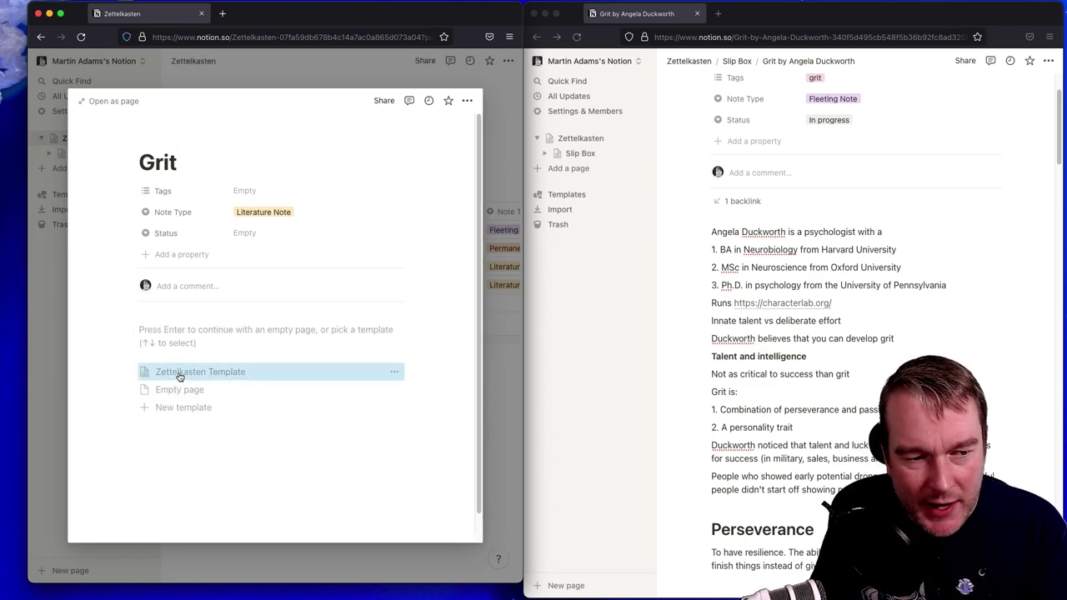
left_click(179, 374)
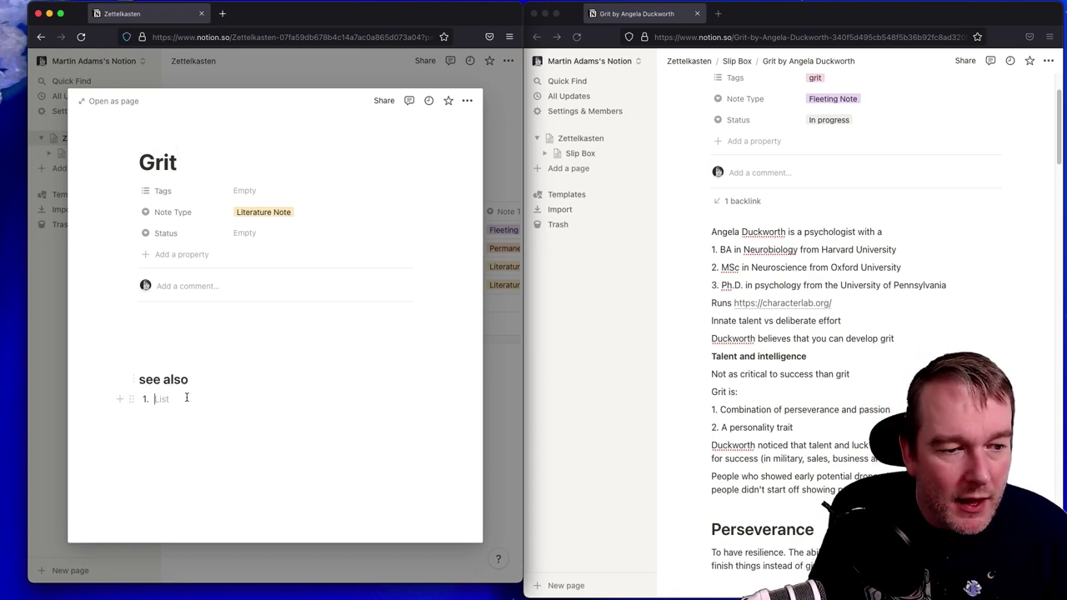
left_click(186, 397)
type("[[grit")
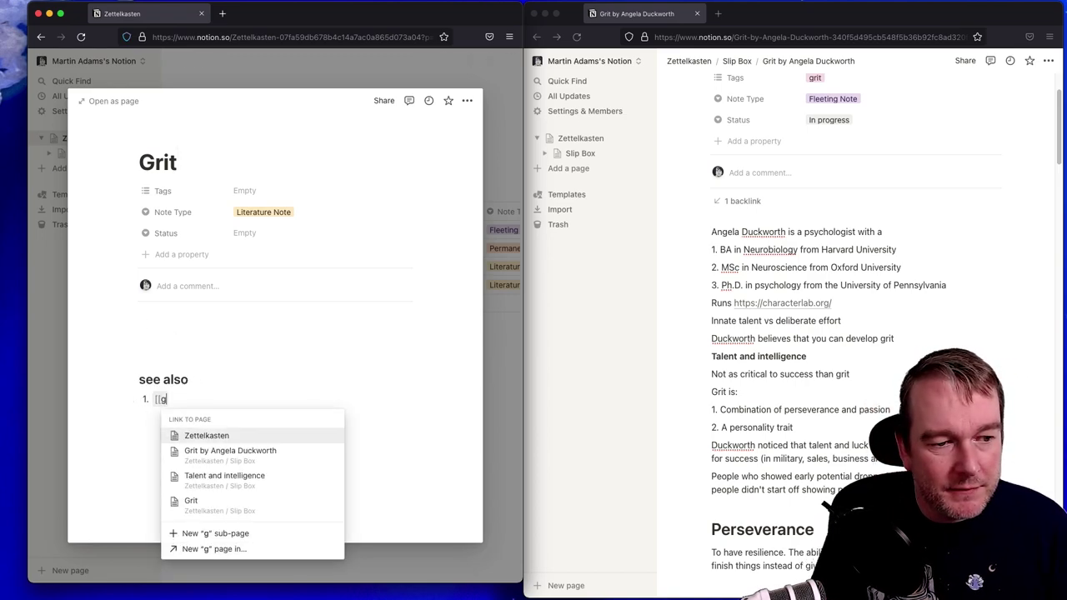
Paste the two-point 'Grit is:' definition from the book page into the note body.
left_click(180, 334)
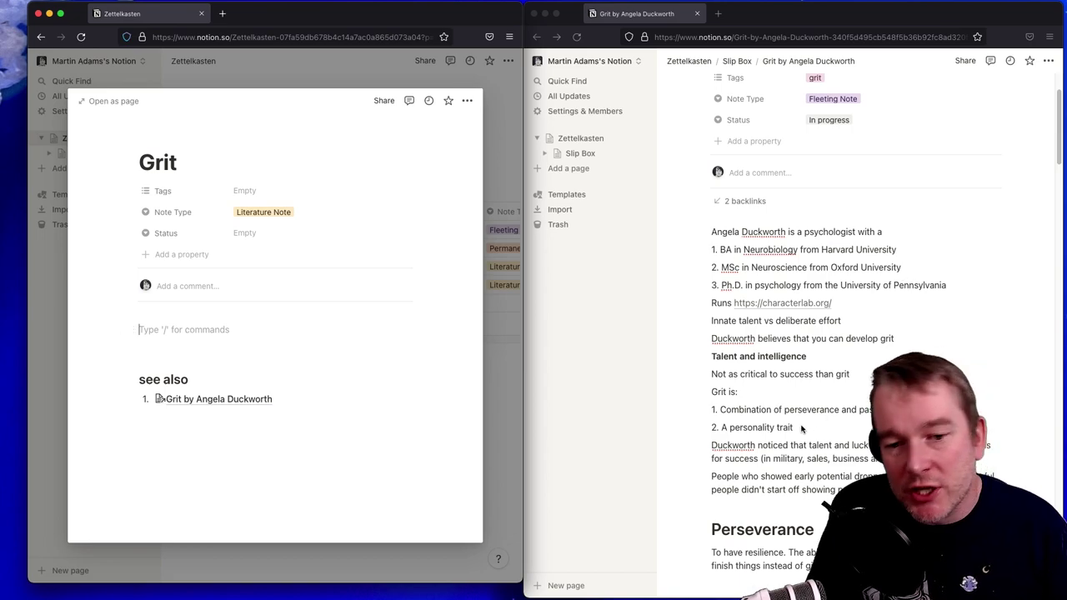
left_click_drag(817, 426, 706, 388)
key("super+c")
left_click(187, 332)
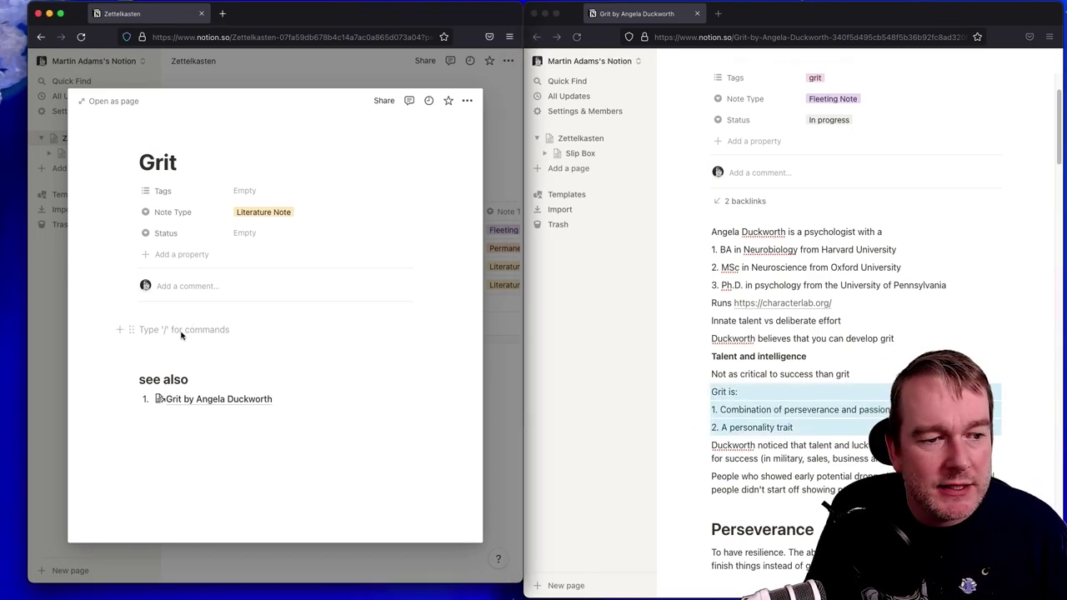
key("super+v")
left_click(167, 347)
key("shift+End")
key("Right")
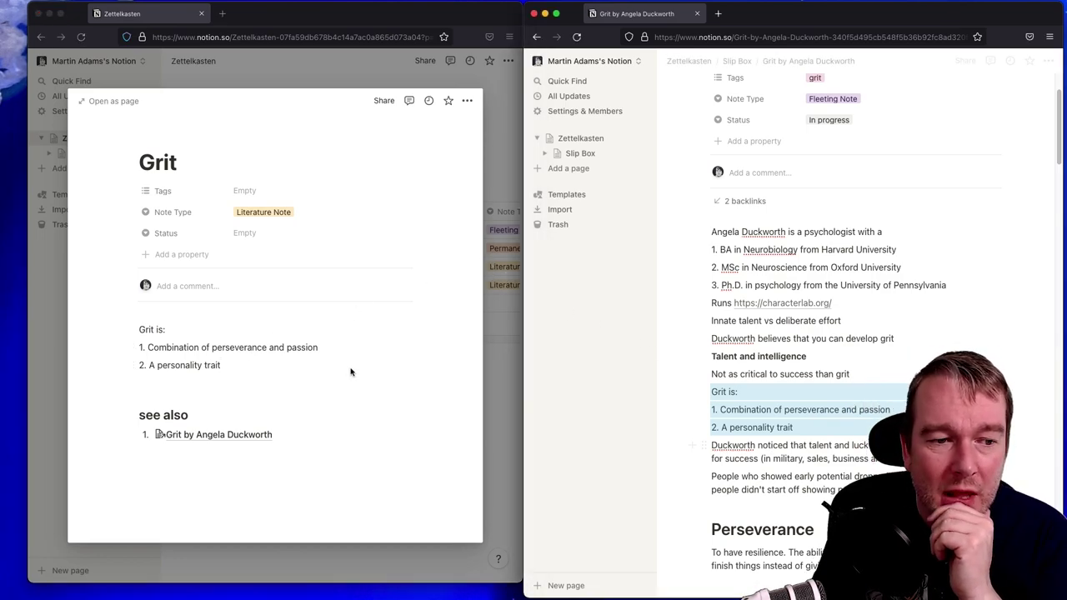
Set Status to Ready to process for both the Talent and intelligence and Grit entries.
left_click(519, 161)
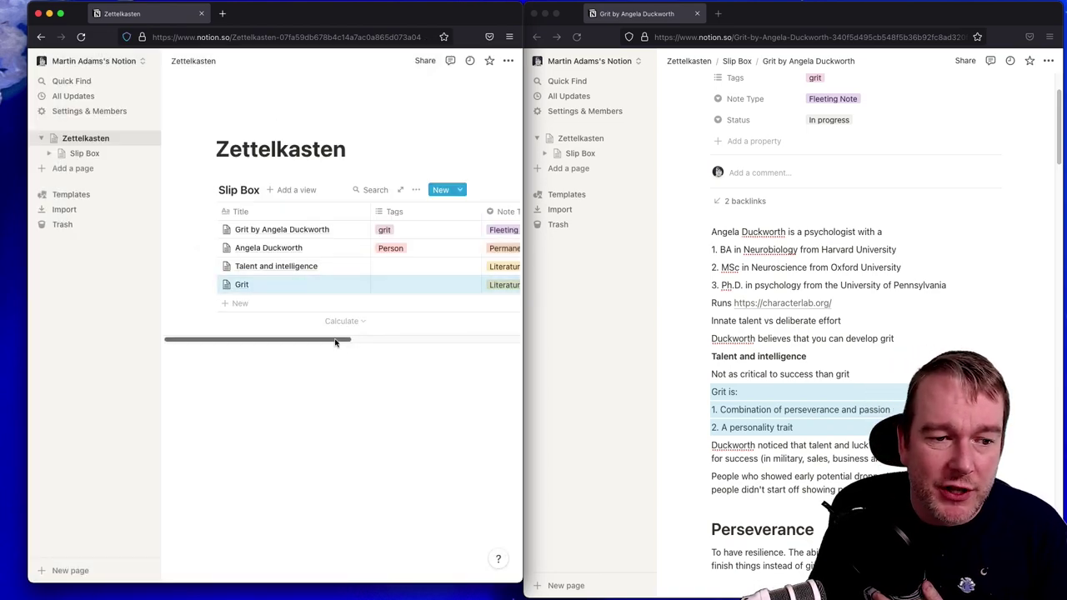
scroll(450, 304, "right", 5)
left_click(432, 267)
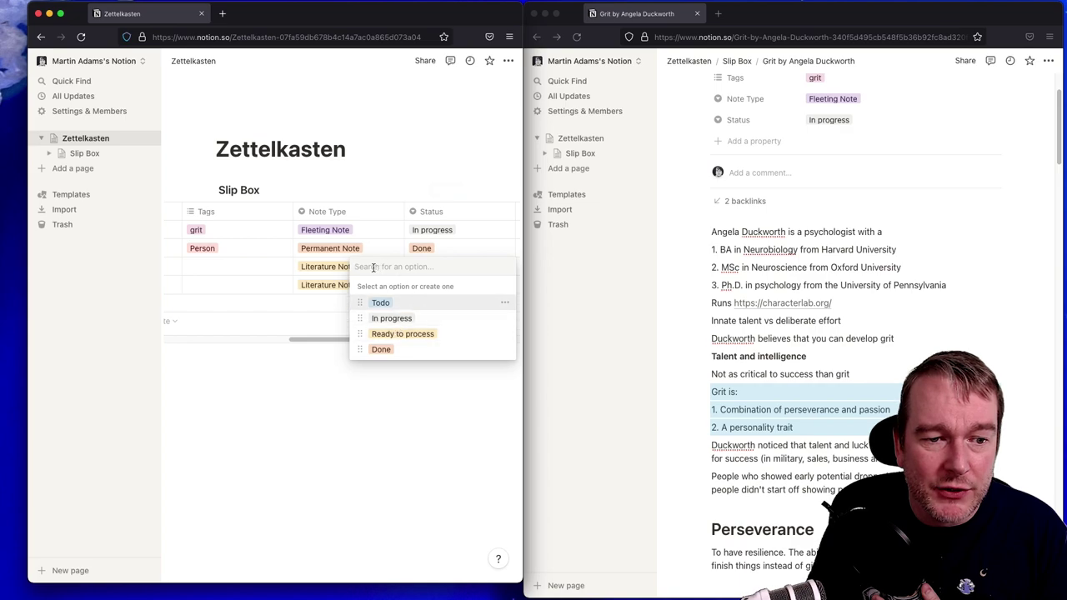
left_click(403, 333)
left_click(442, 285)
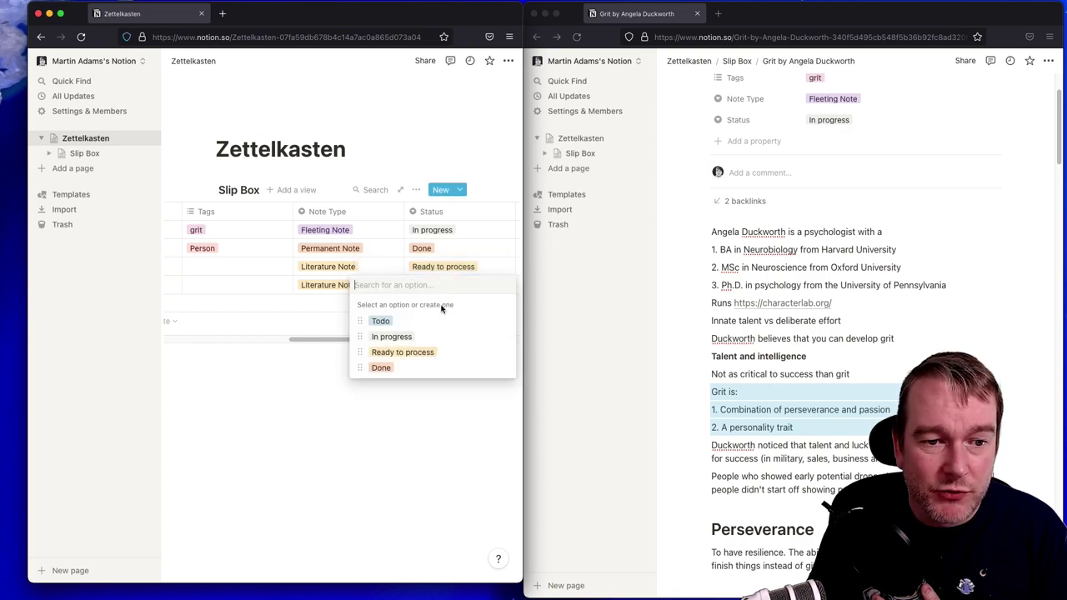
left_click(403, 351)
scroll(351, 342, "left", 5)
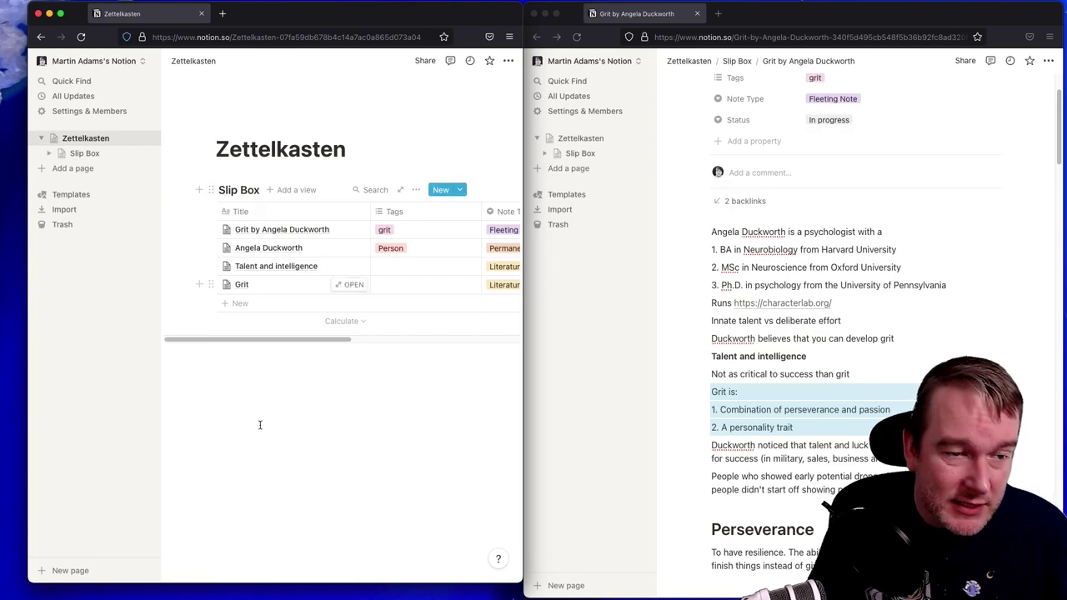
Insert a linked Slip Box database view below the table and widen the window to full screen.
left_click(269, 374)
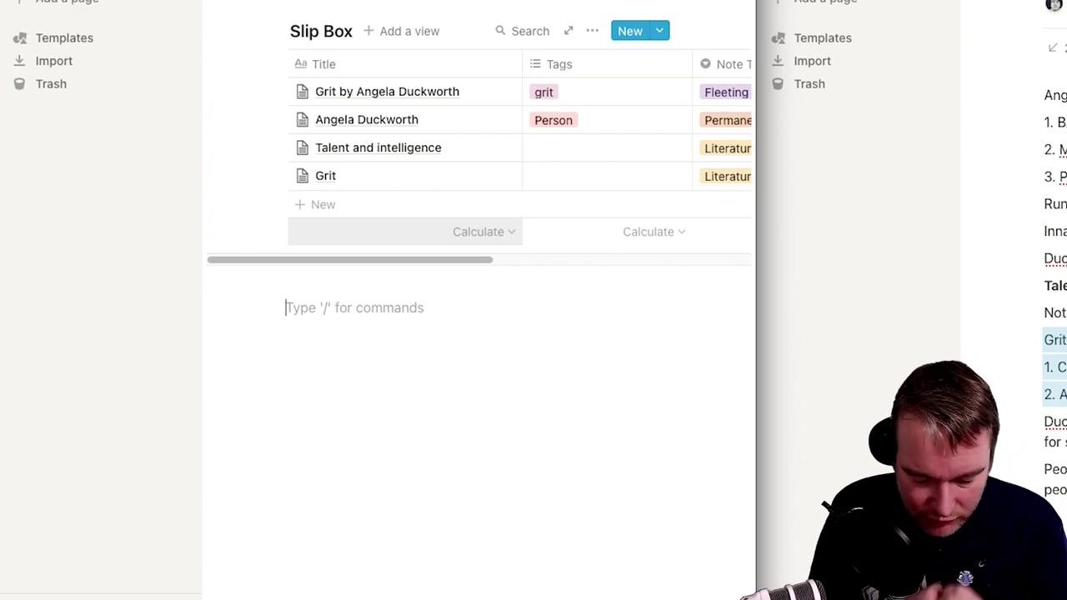
type("/")
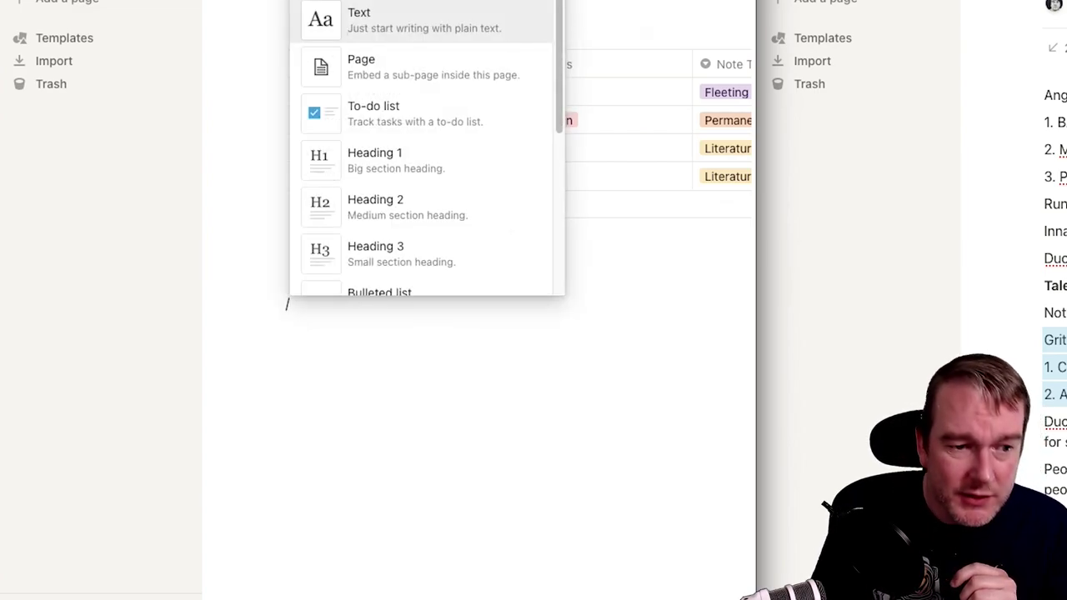
scroll(464, 225, "down", 10)
scroll(466, 209, "down", 6)
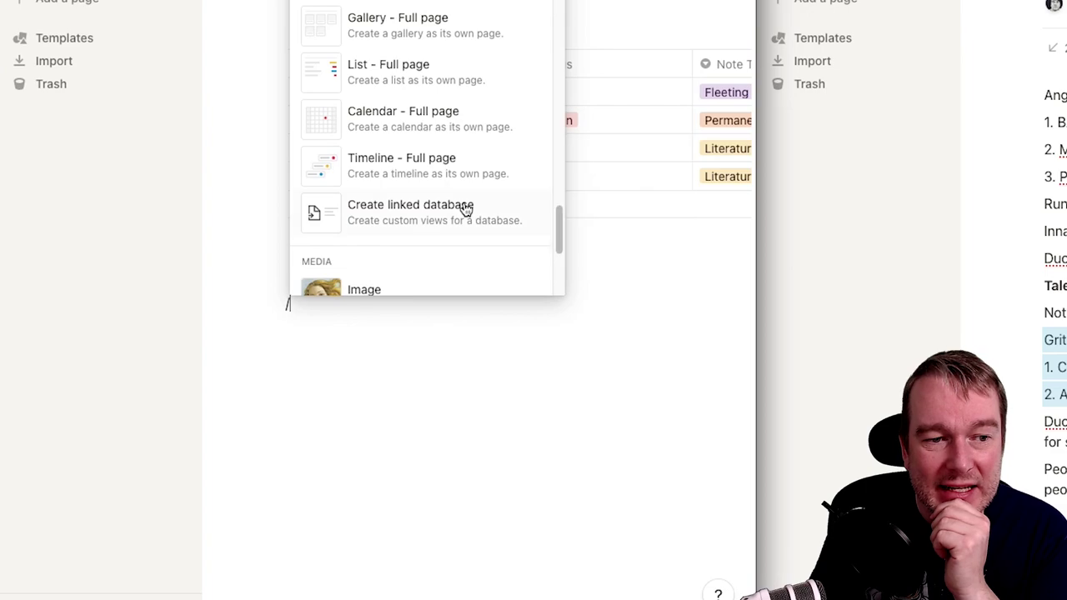
scroll(469, 209, "down", 3)
scroll(439, 39, "up", 2)
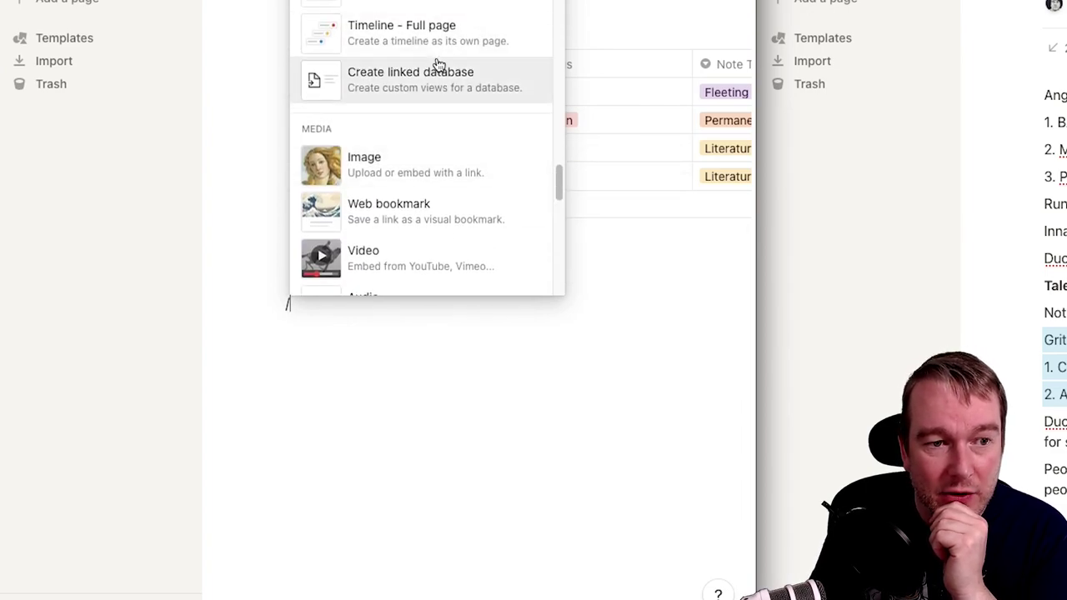
left_click(433, 70)
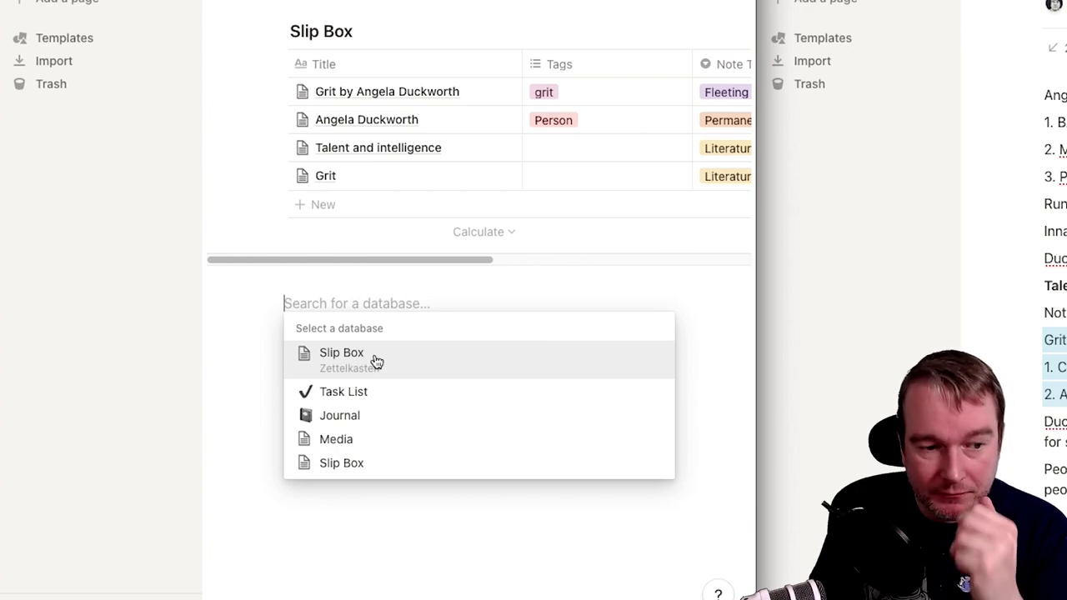
left_click(375, 360)
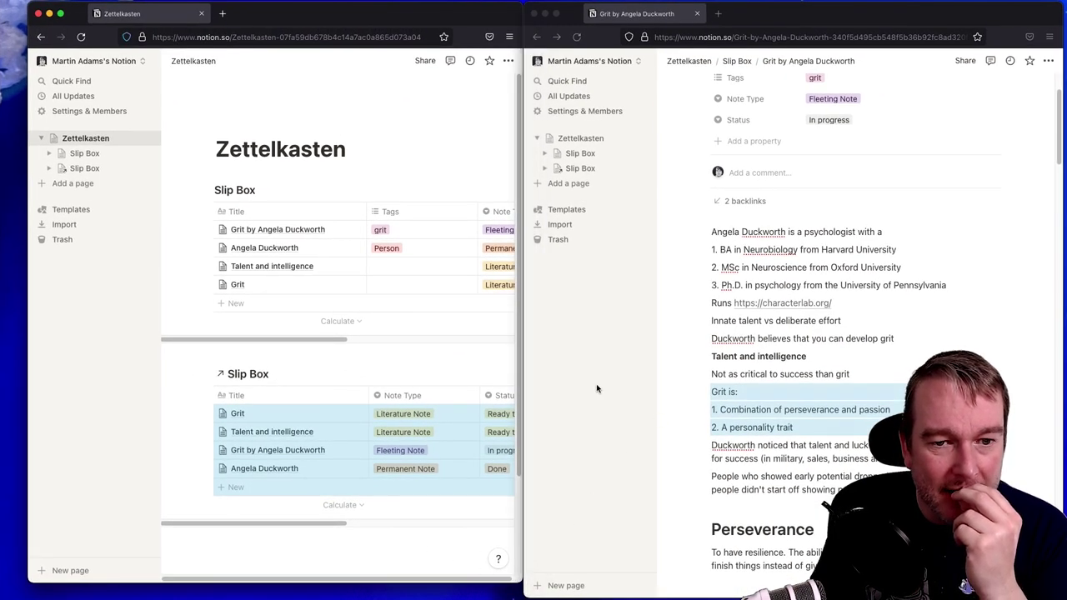
left_click_drag(519, 575, 1063, 594)
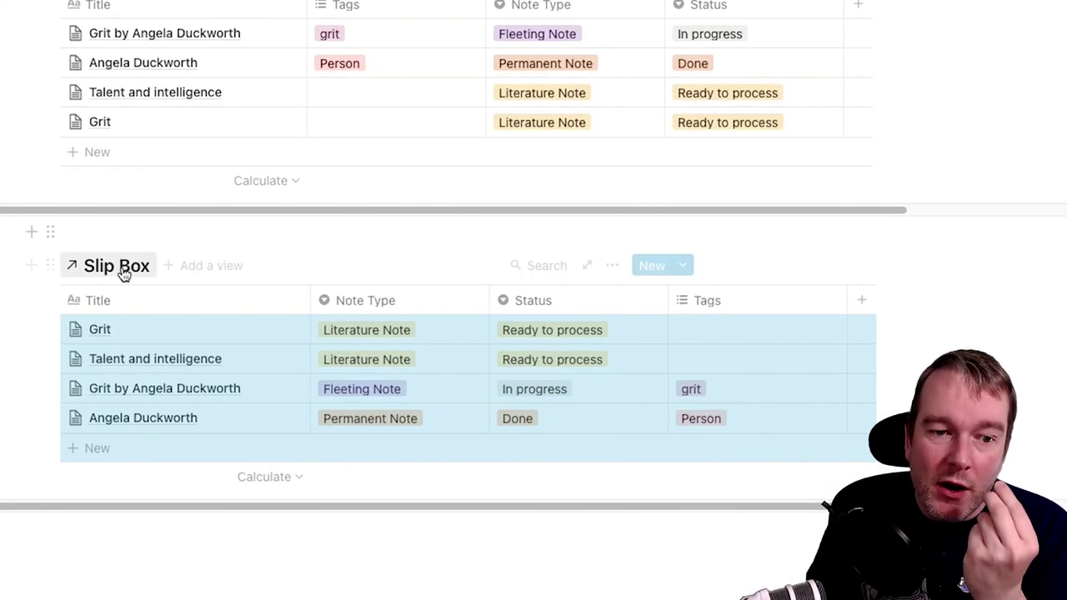
Add a board view named Workflow to the linked Slip Box.
left_click(211, 267)
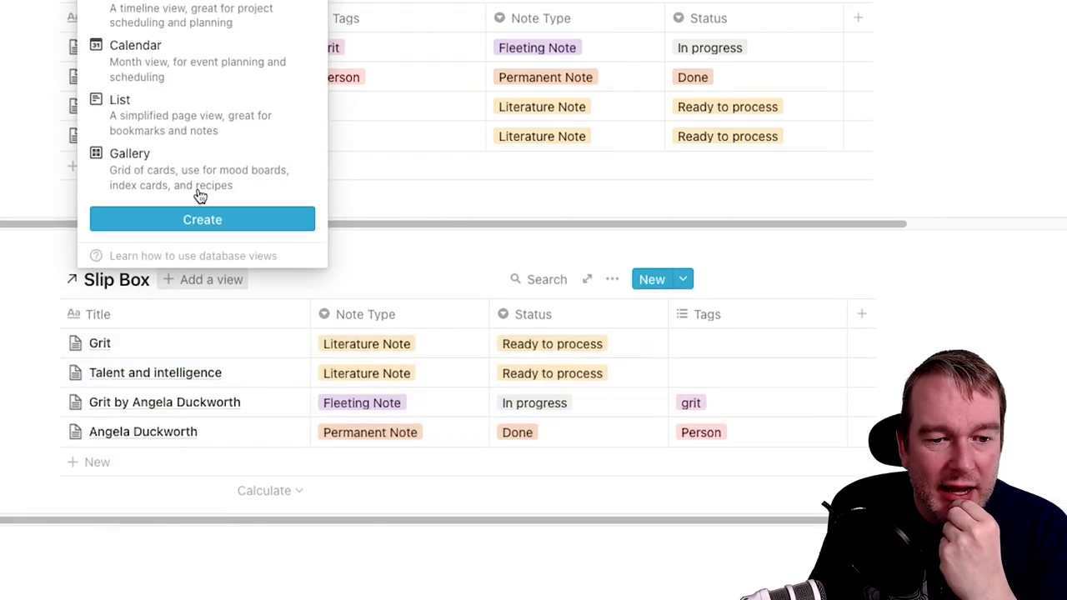
type("Workflow")
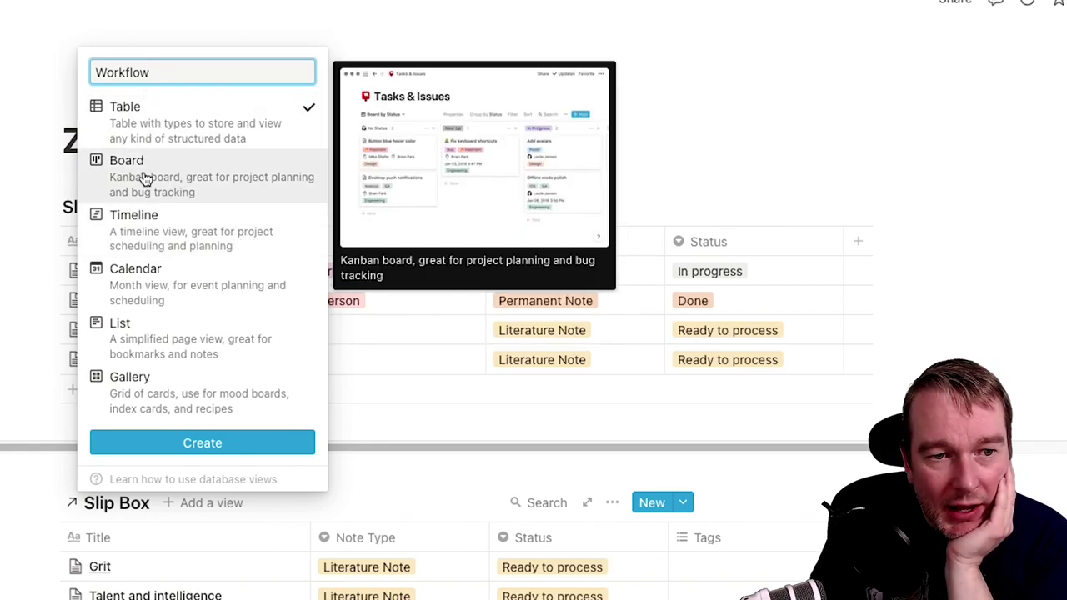
left_click(143, 179)
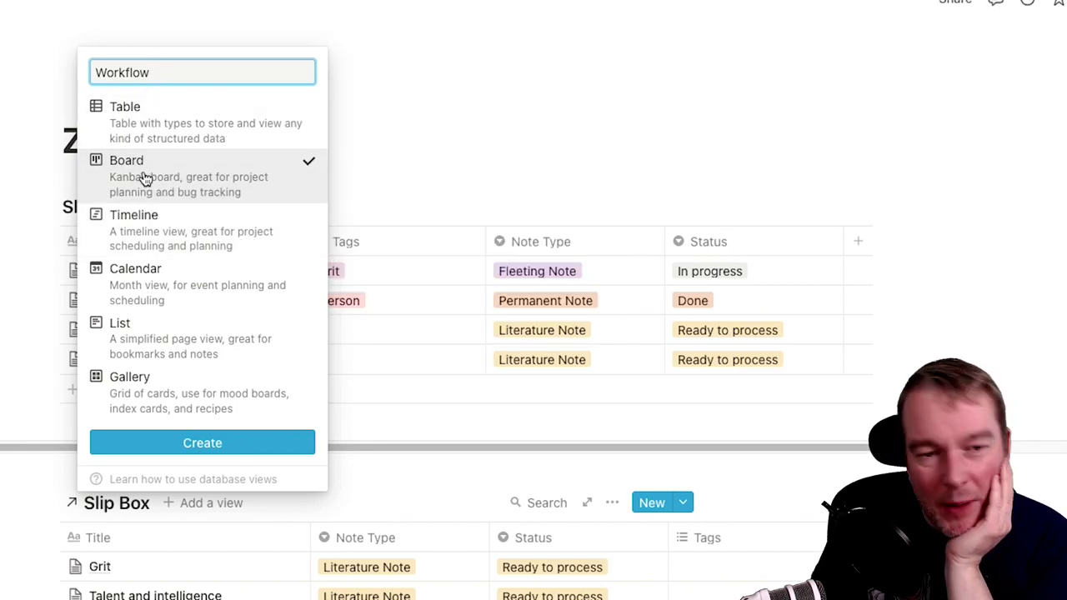
left_click(195, 445)
scroll(177, 565, "down", 5)
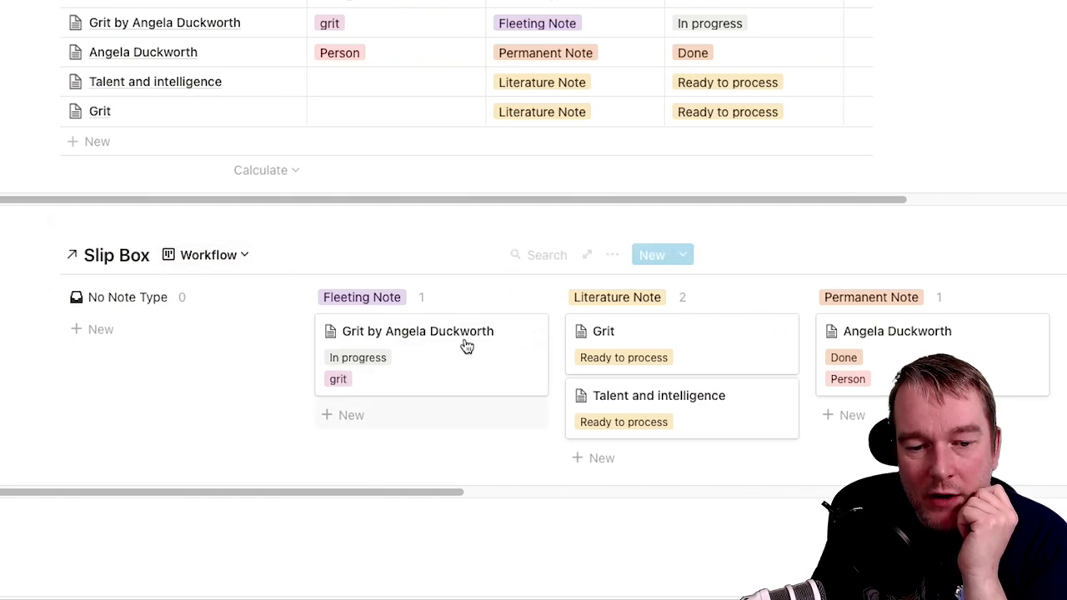
Group the Workflow board's columns by the Status property.
left_click(607, 255)
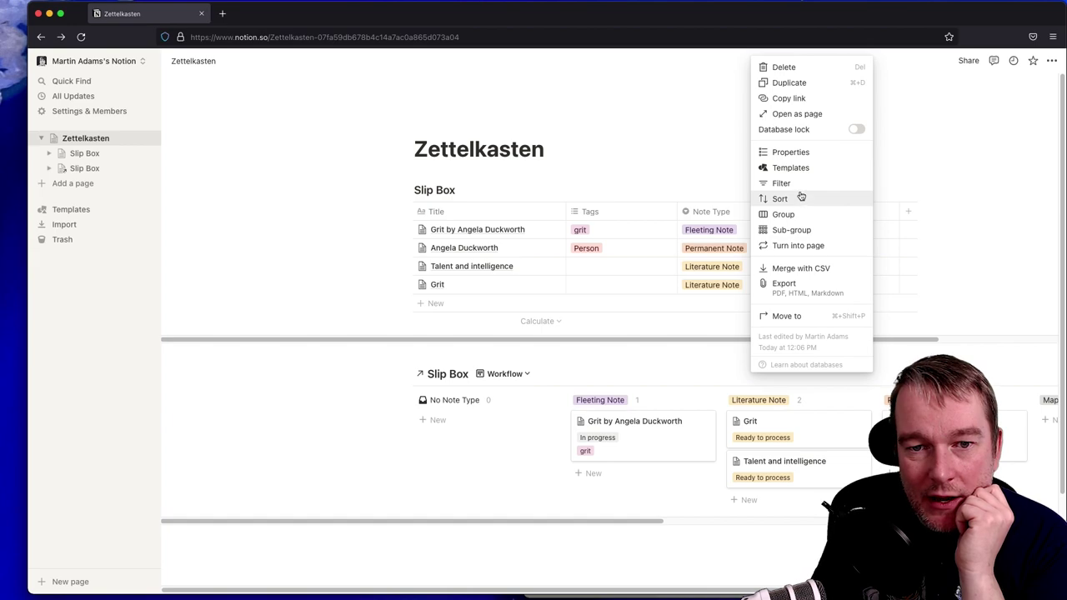
left_click(607, 521)
left_click_drag(607, 521, 744, 515)
left_click(755, 373)
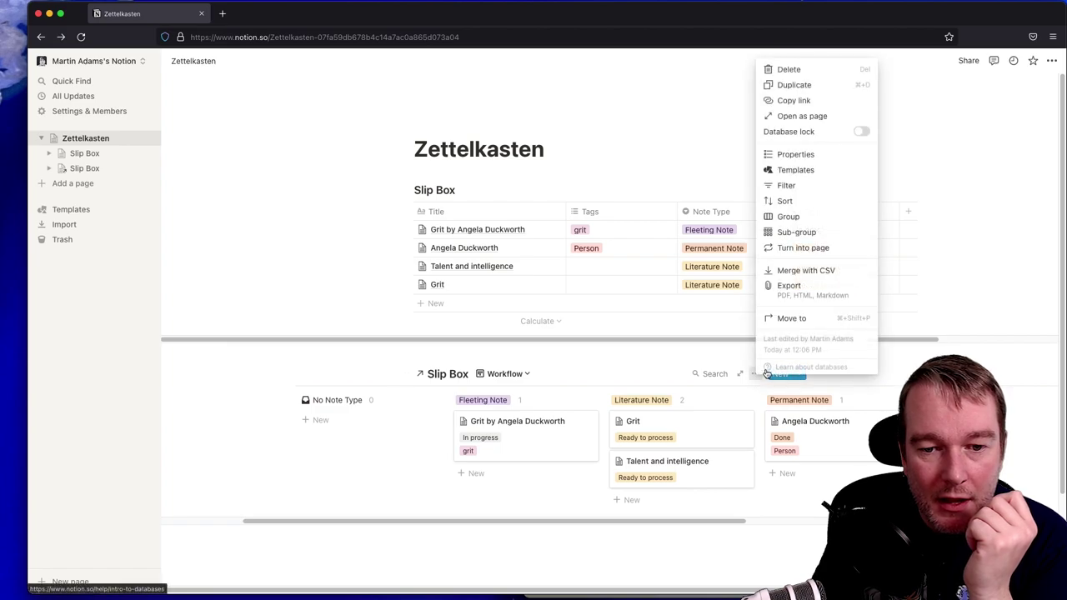
left_click(801, 219)
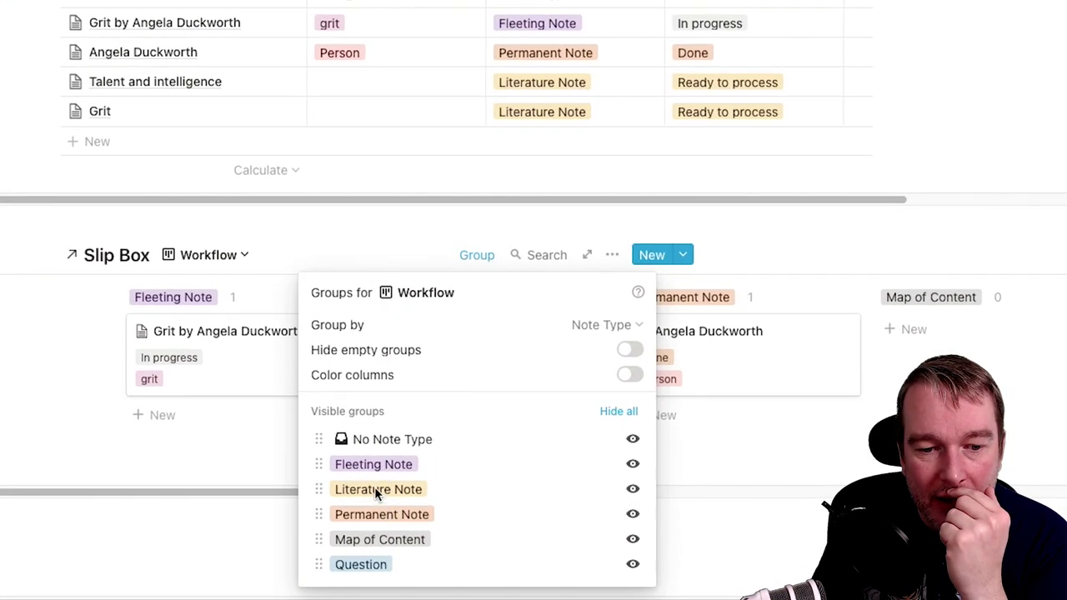
left_click(604, 324)
left_click(531, 427)
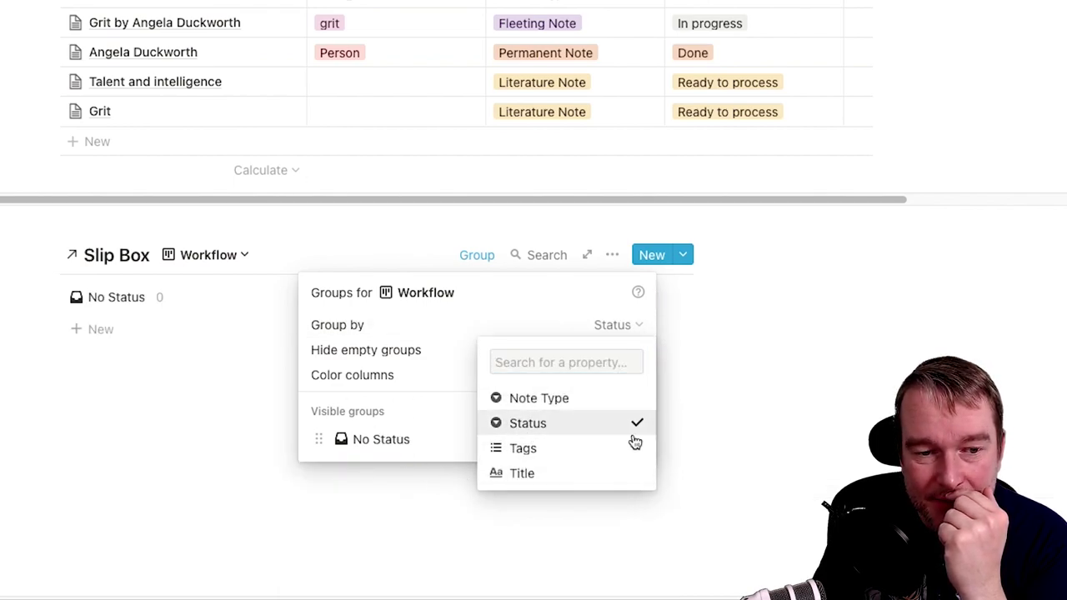
left_click(752, 510)
key("Escape")
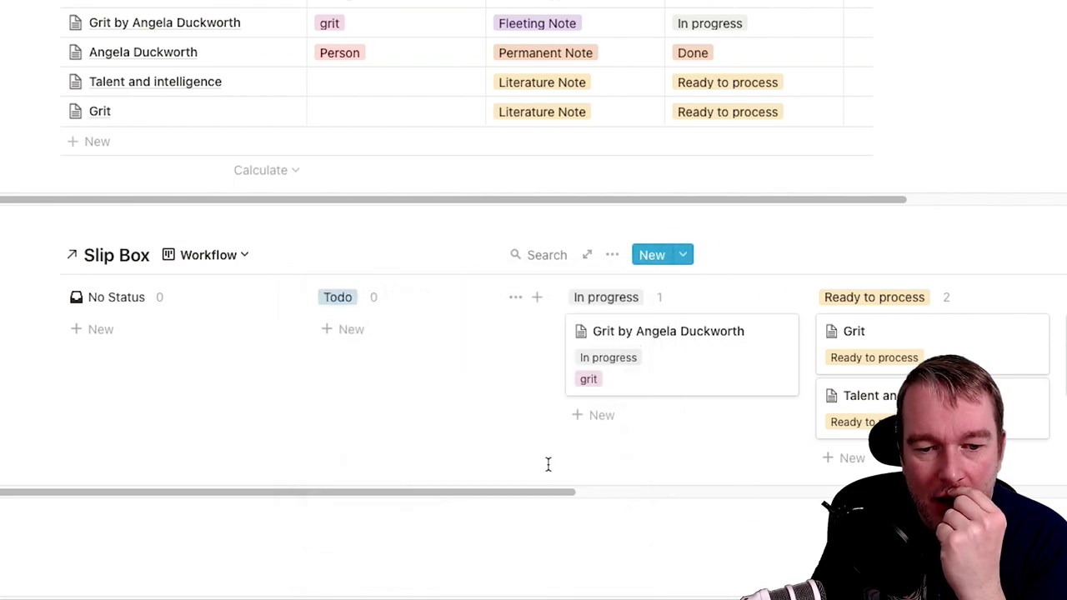
Hide the Done column from the Workflow board.
left_click_drag(488, 492, 681, 491)
scroll(483, 374, "right", 2)
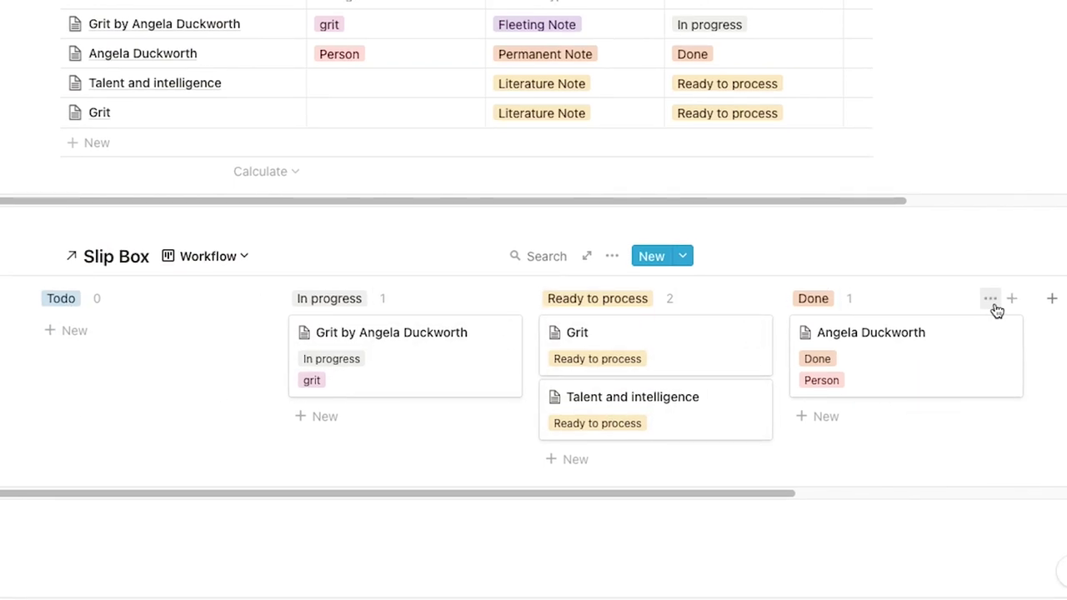
left_click(990, 299)
left_click(921, 92)
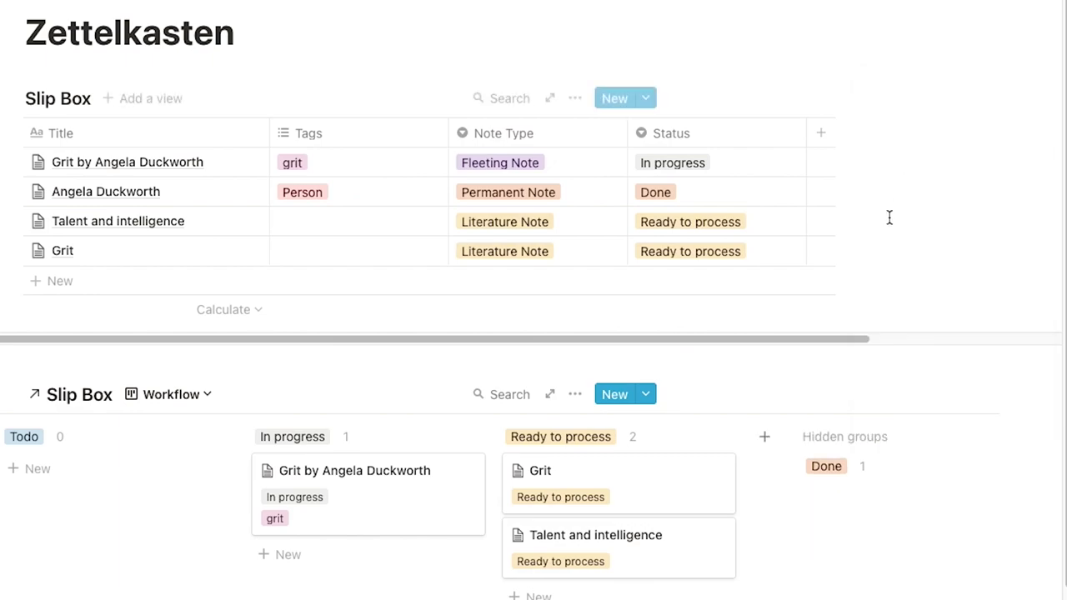
scroll(953, 505, "left", 2)
scroll(691, 476, "right", 2)
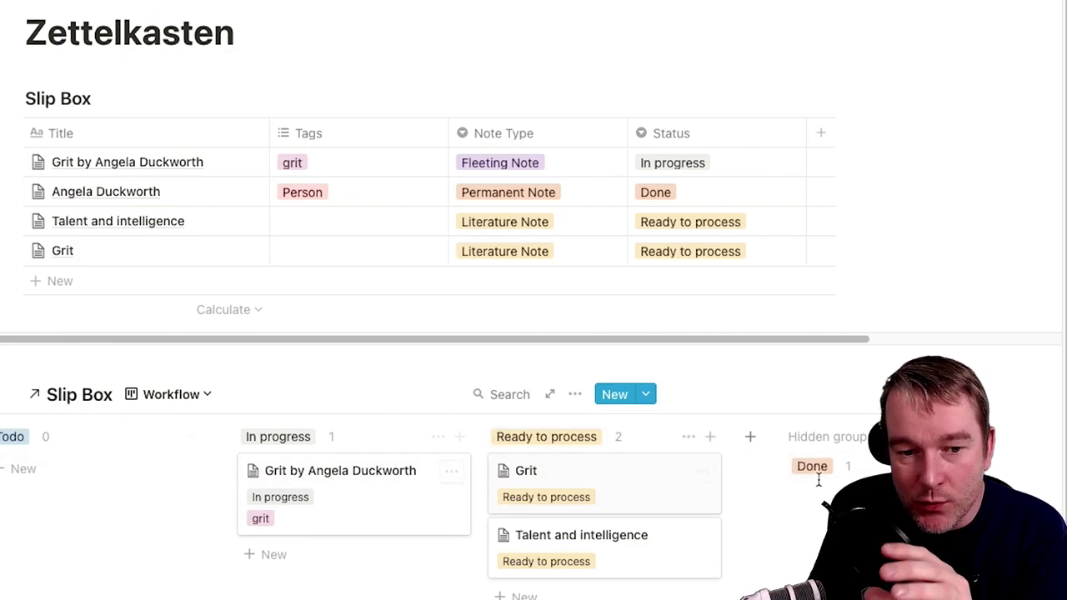
Rename the linked board view from Workflow to Todo.
left_click(169, 397)
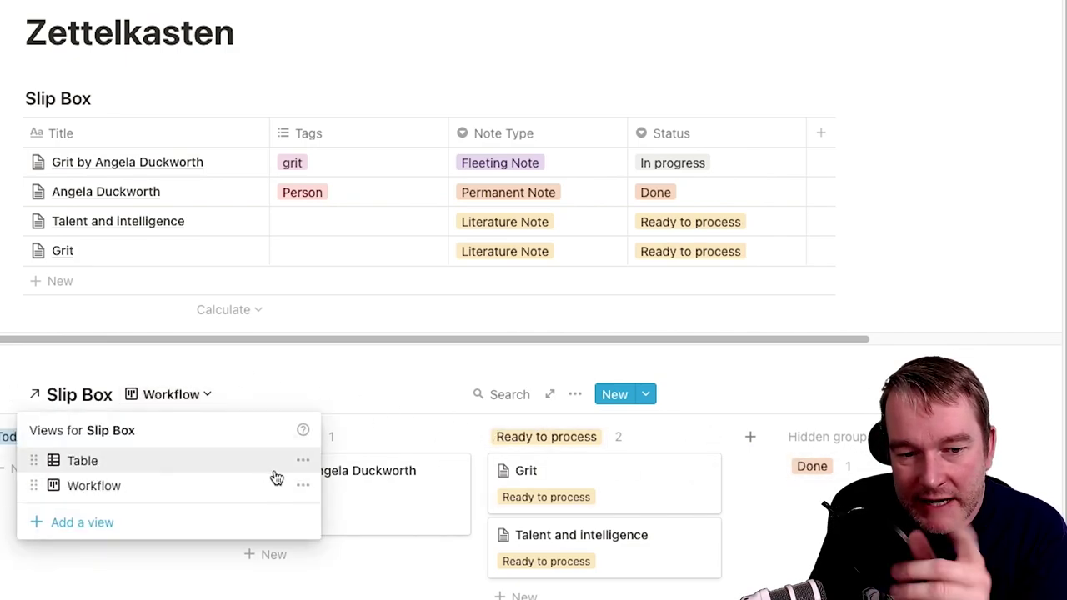
left_click(303, 485)
left_click_drag(269, 62, 100, 43)
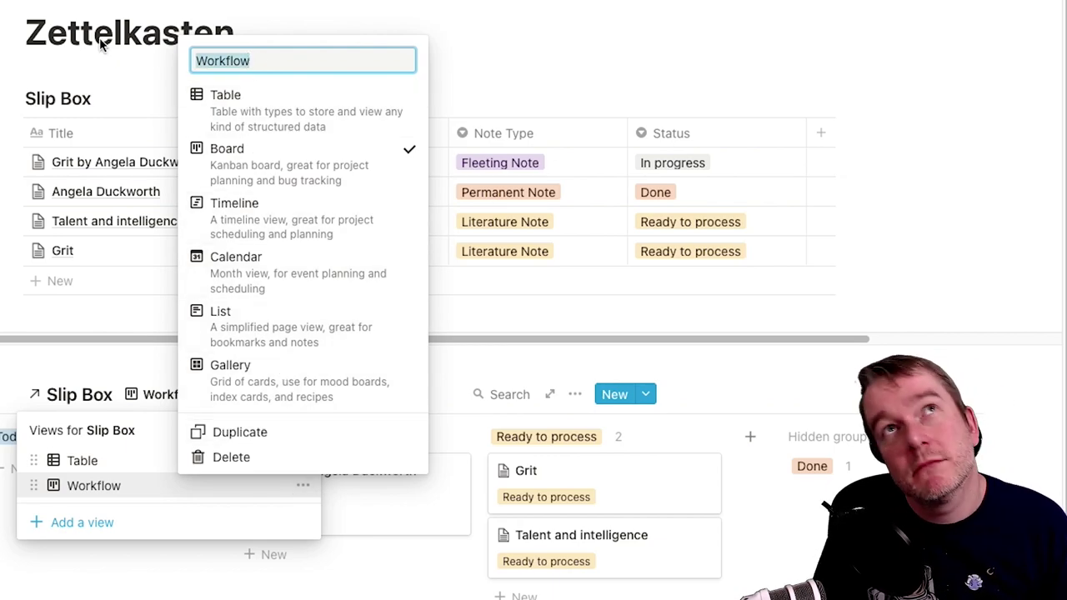
type("Todo")
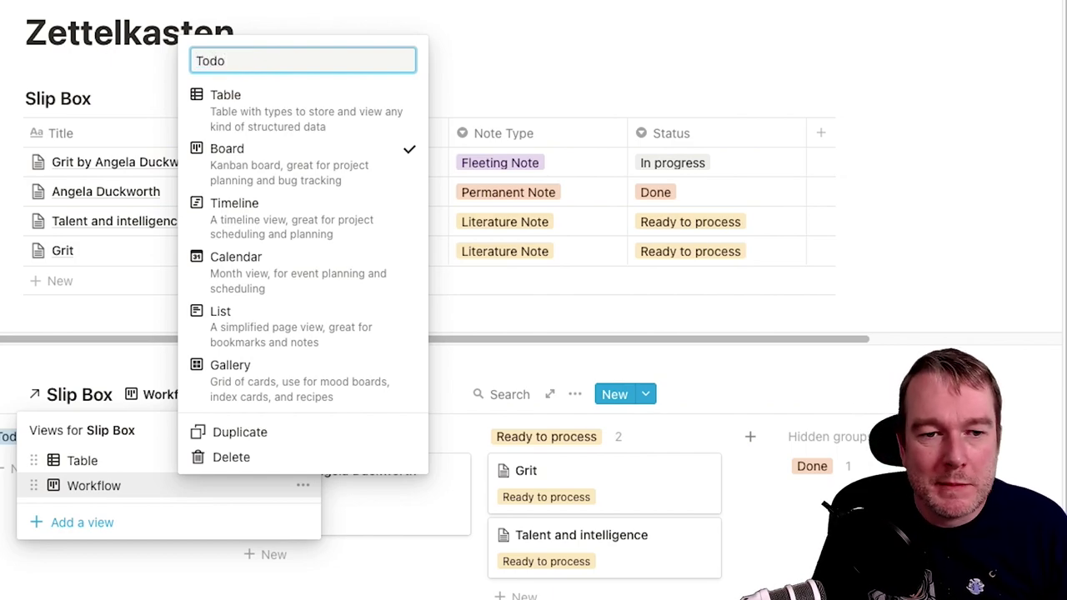
key("Return")
key("Escape")
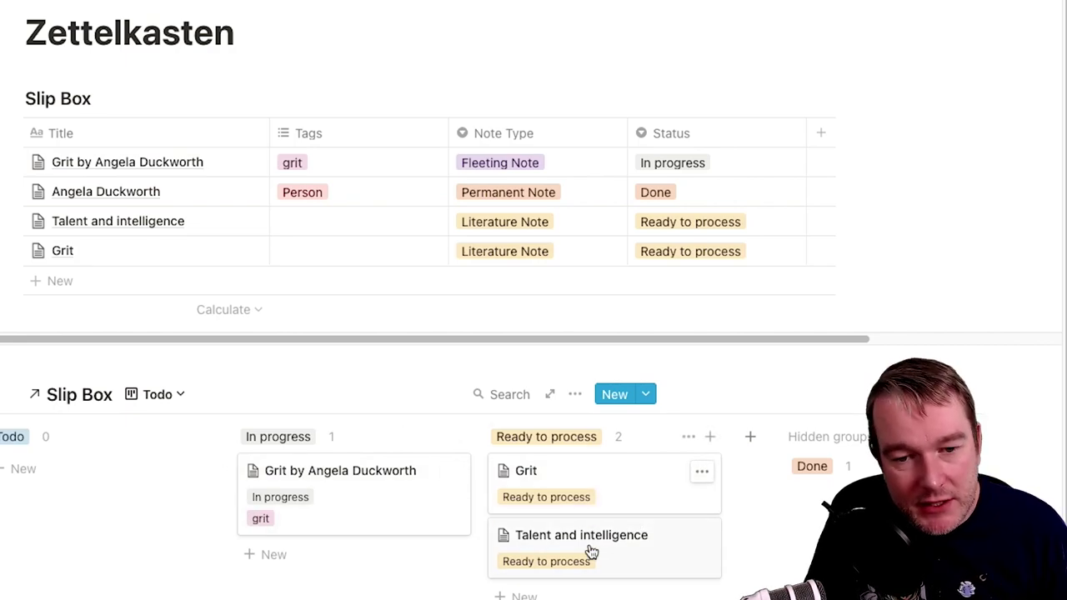
left_click_drag(611, 559, 632, 566)
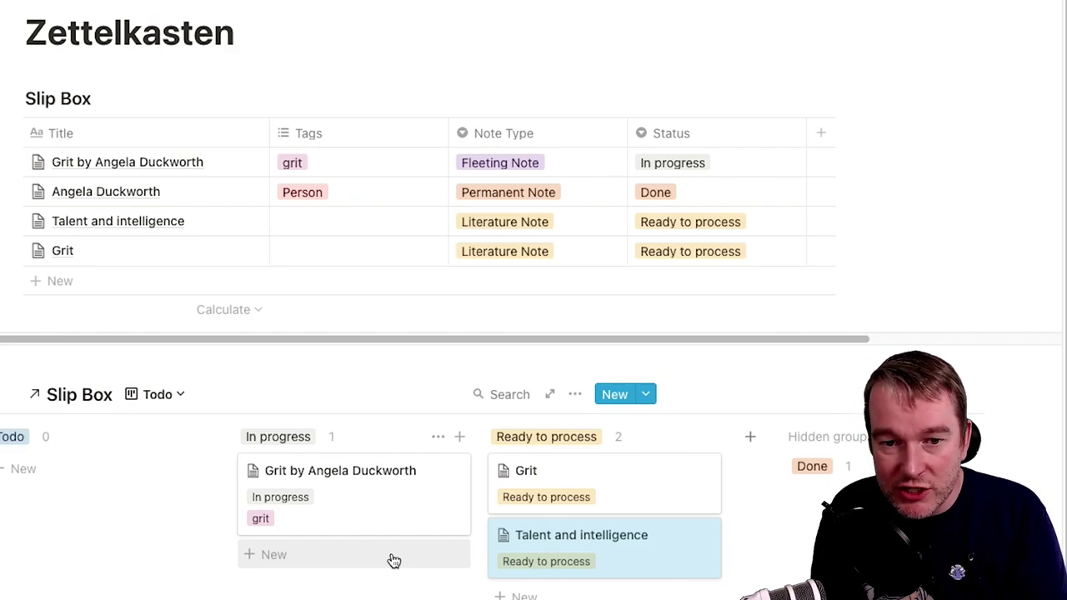
scroll(292, 467, "down", 3)
Start a linked view block below the Todo board, then cancel the failed 'Questio' search.
left_click(282, 551)
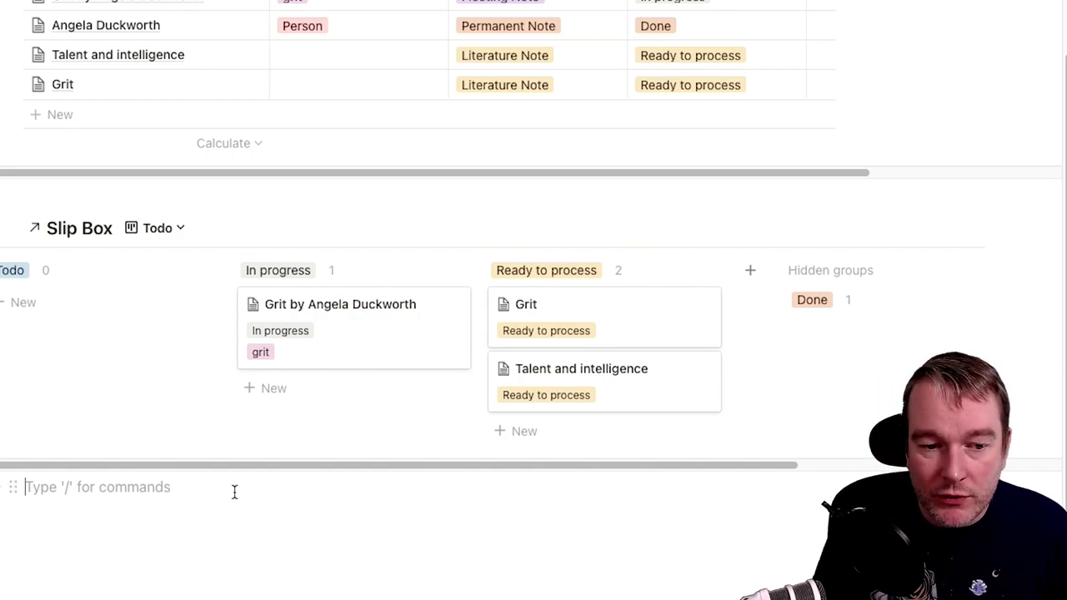
key("Return")
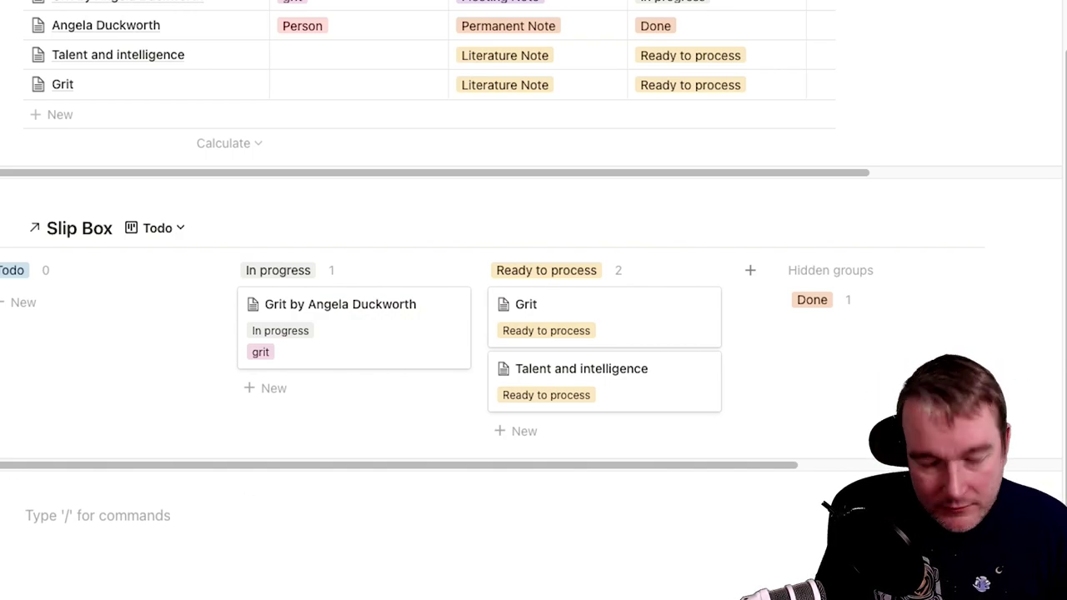
type("/")
scroll(180, 422, "down", 10)
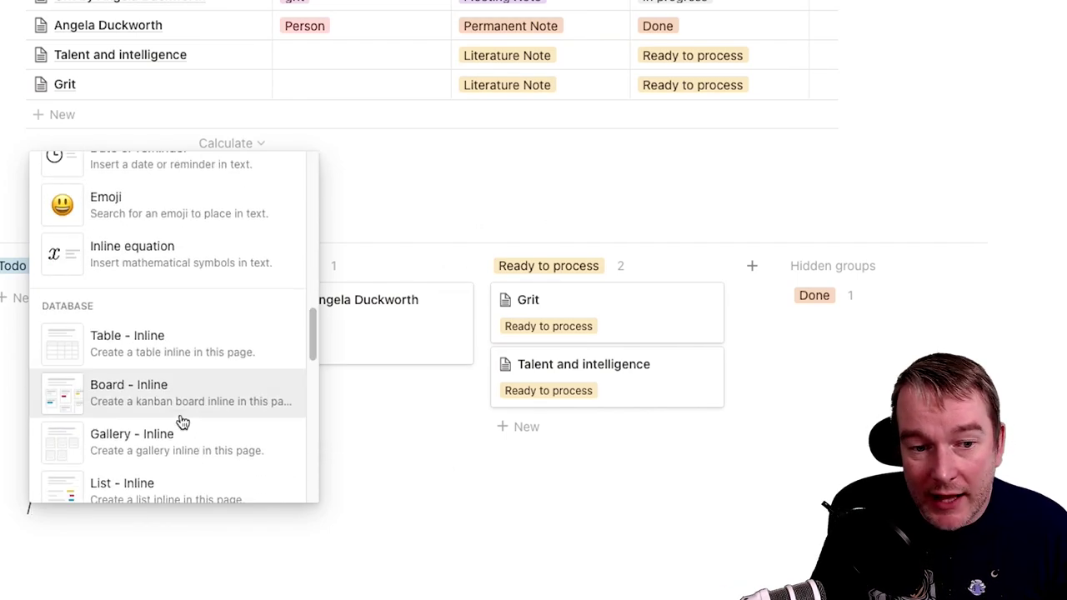
scroll(182, 422, "down", 10)
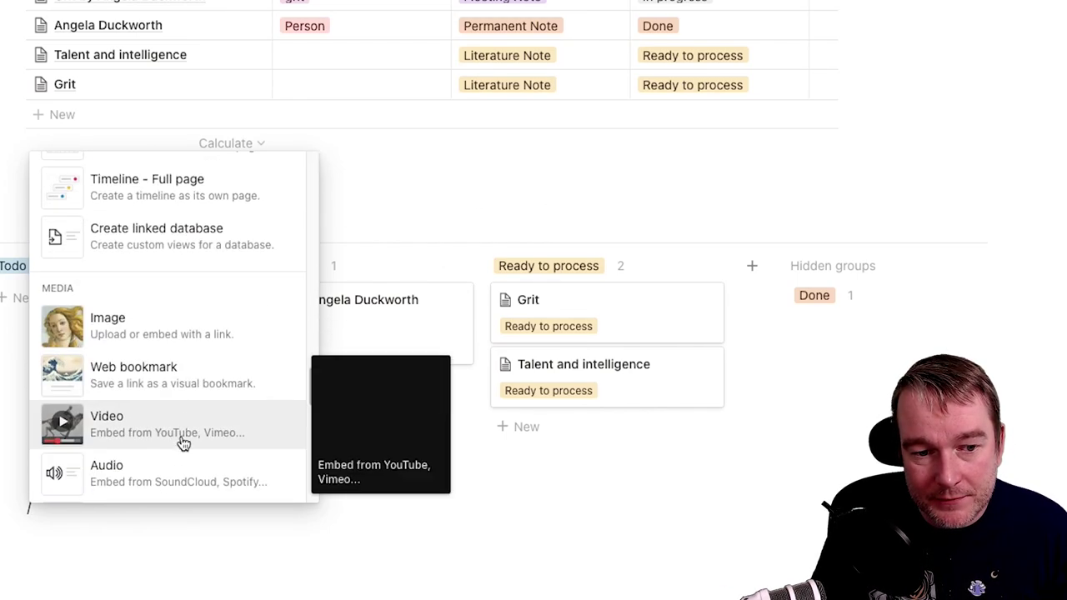
left_click(186, 232)
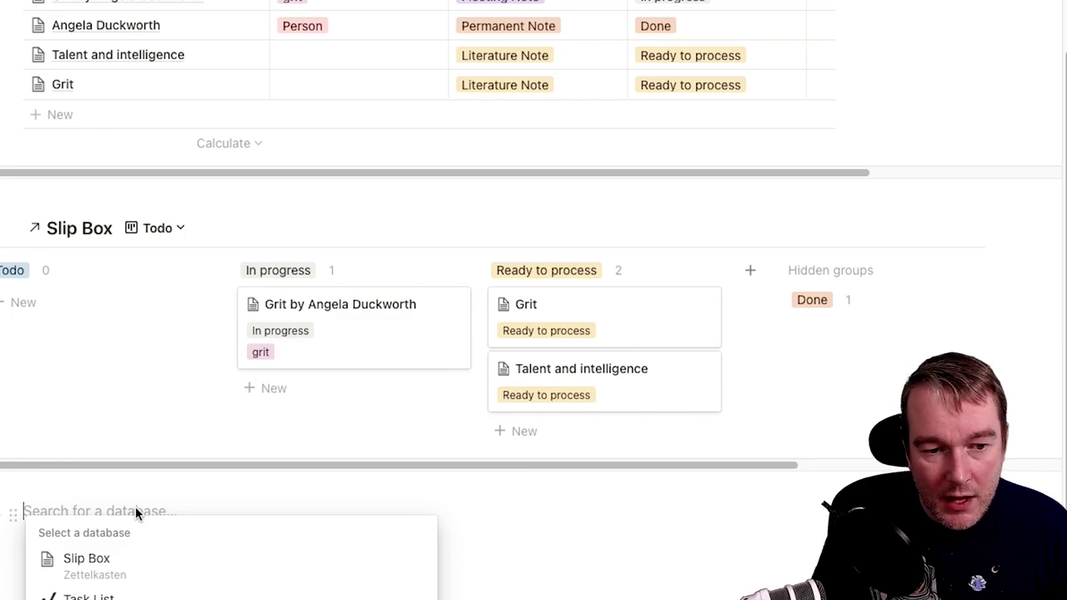
type("Questions")
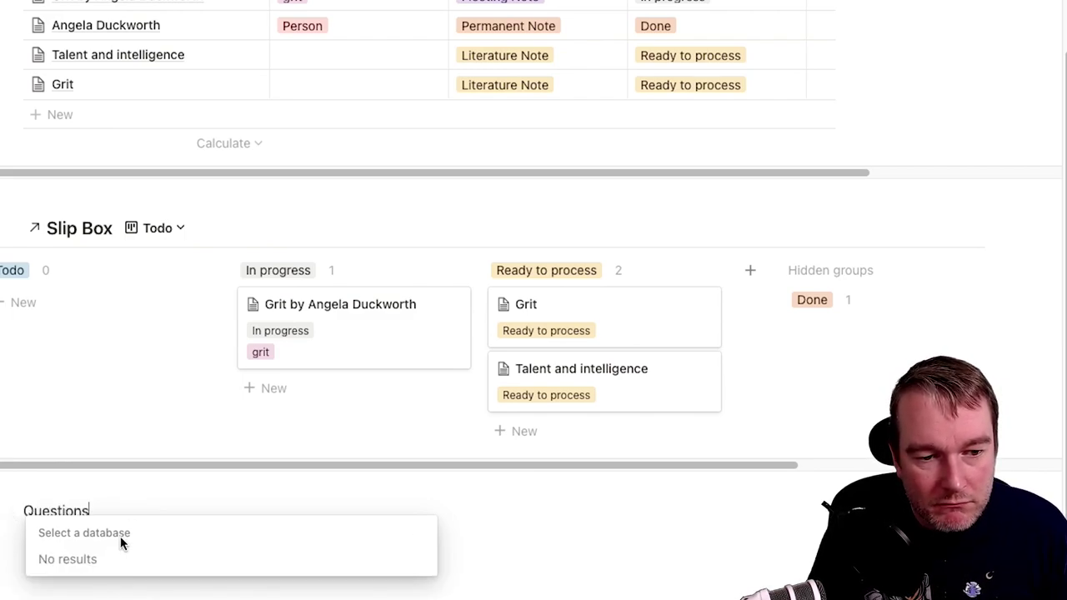
key("Escape")
Insert a linked Slip Box database via /link with a new table view named Questions.
type("/link")
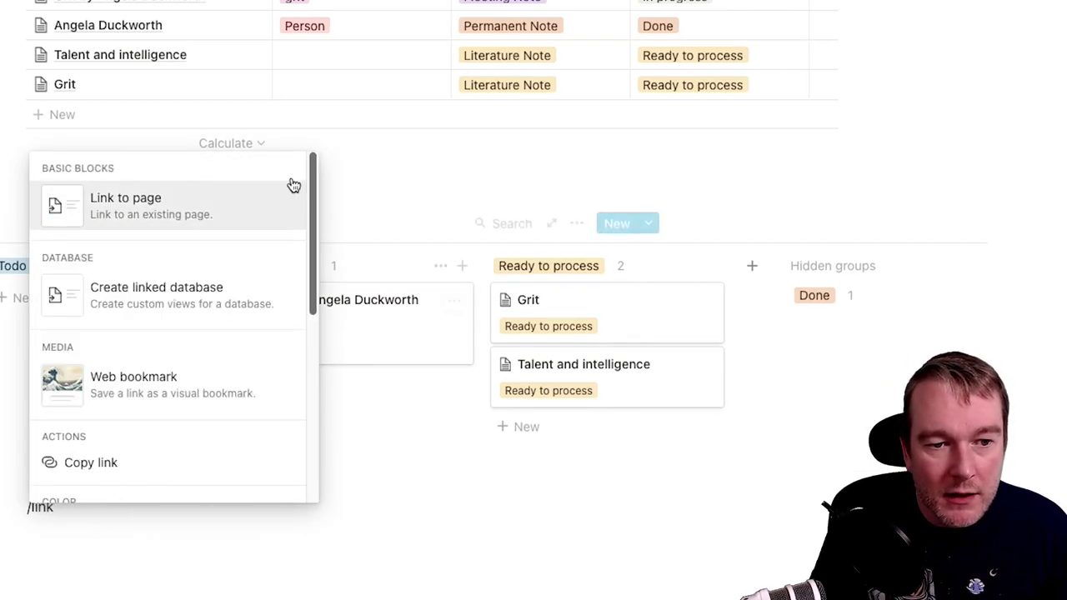
left_click(148, 292)
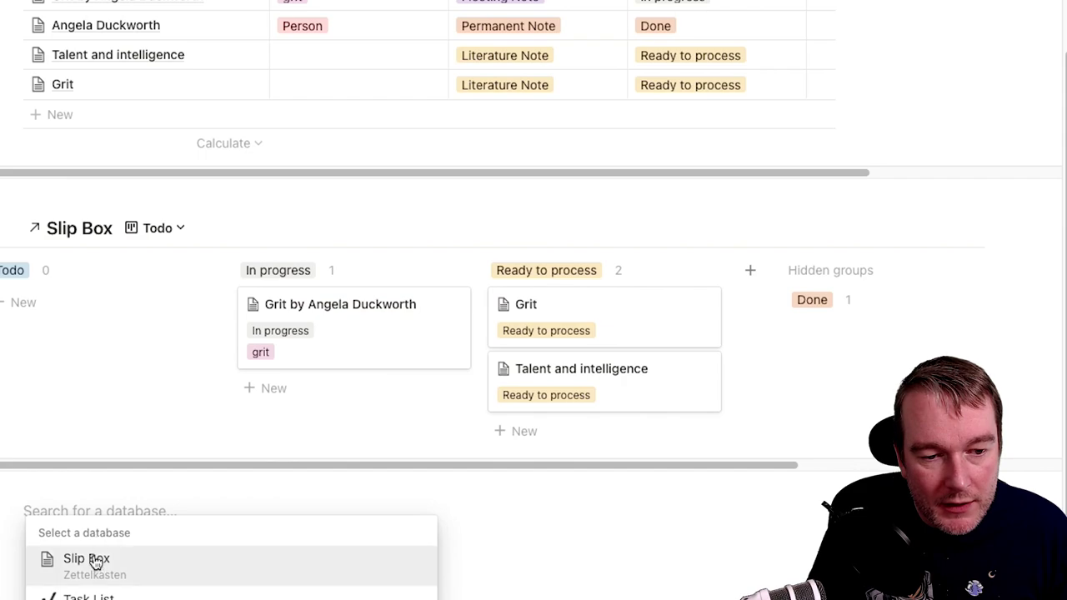
left_click(89, 559)
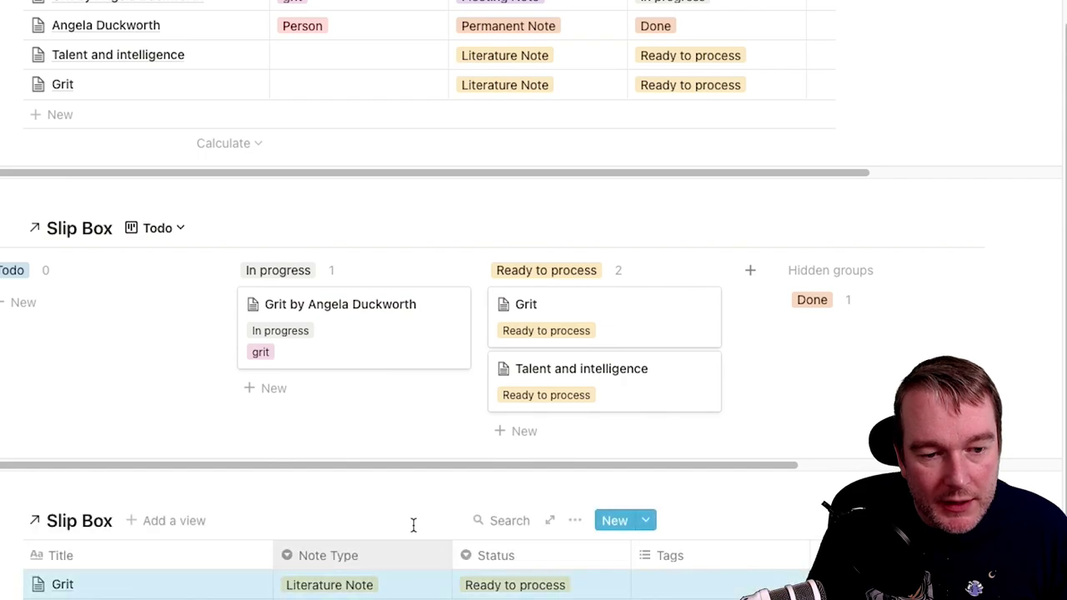
left_click(174, 520)
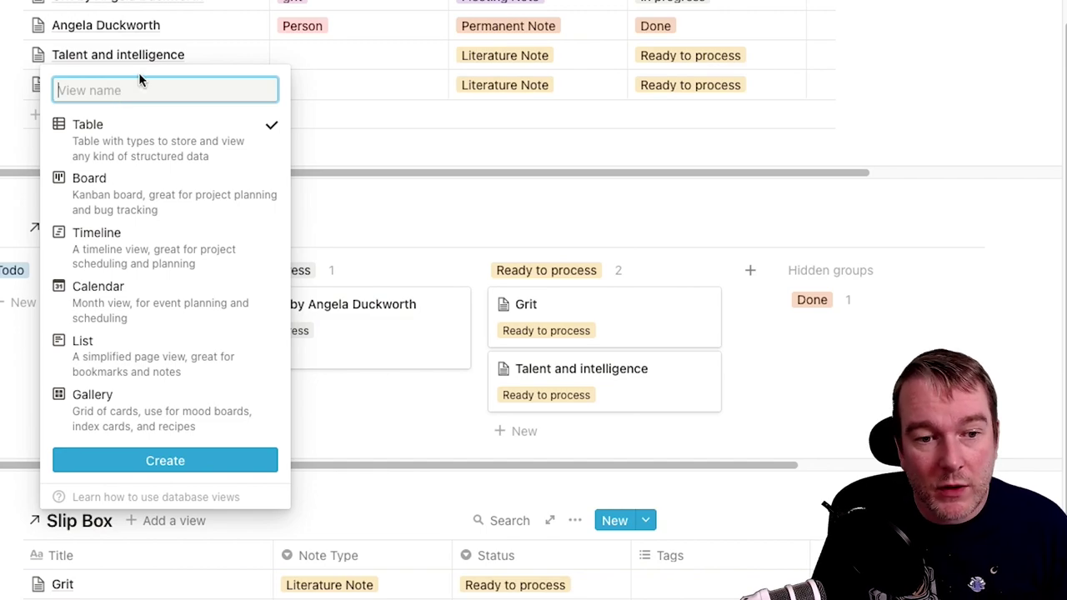
type("Questions")
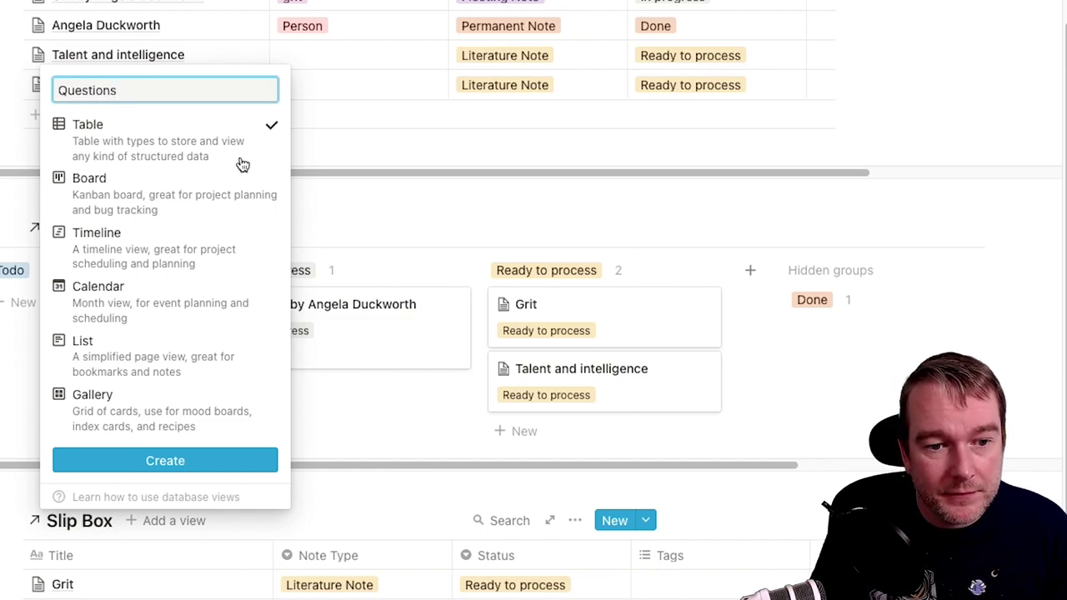
left_click(205, 465)
scroll(169, 583, "down", 3)
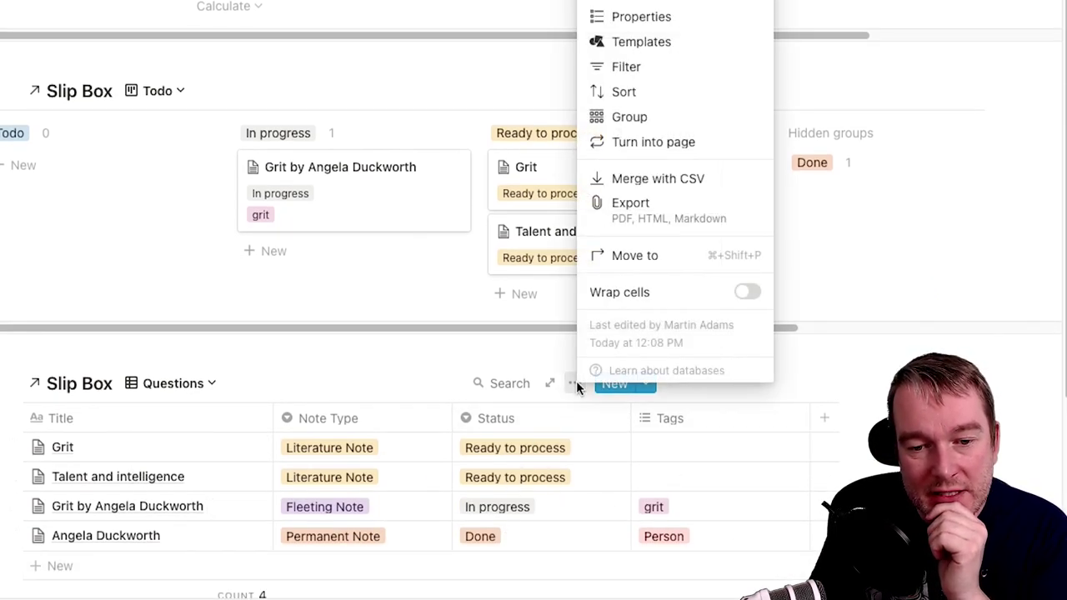
Filter the Questions view to Note Type is Question, then add a new row.
left_click(639, 68)
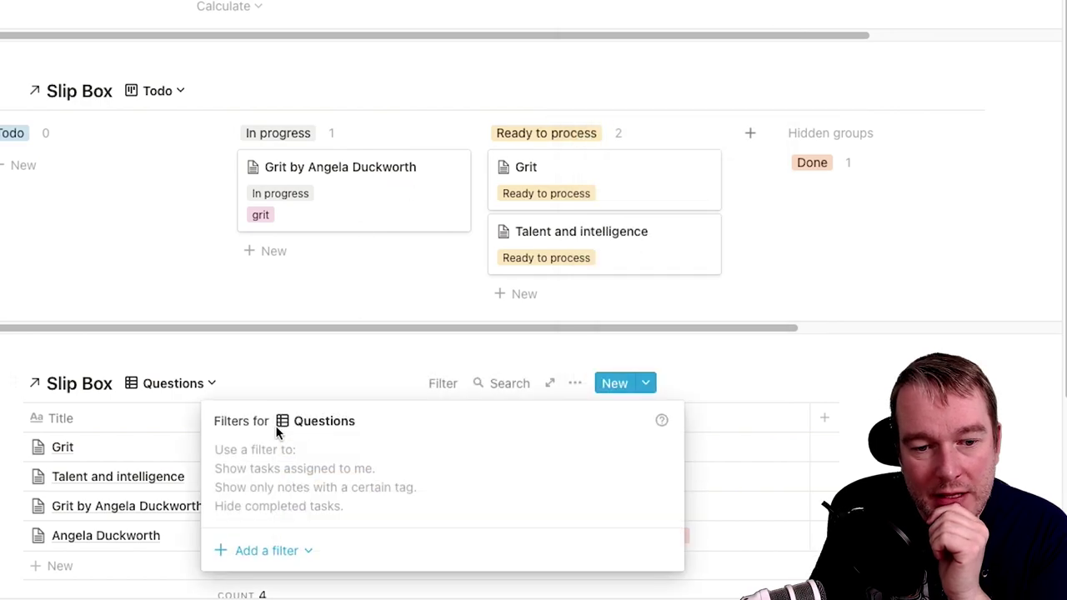
left_click(283, 550)
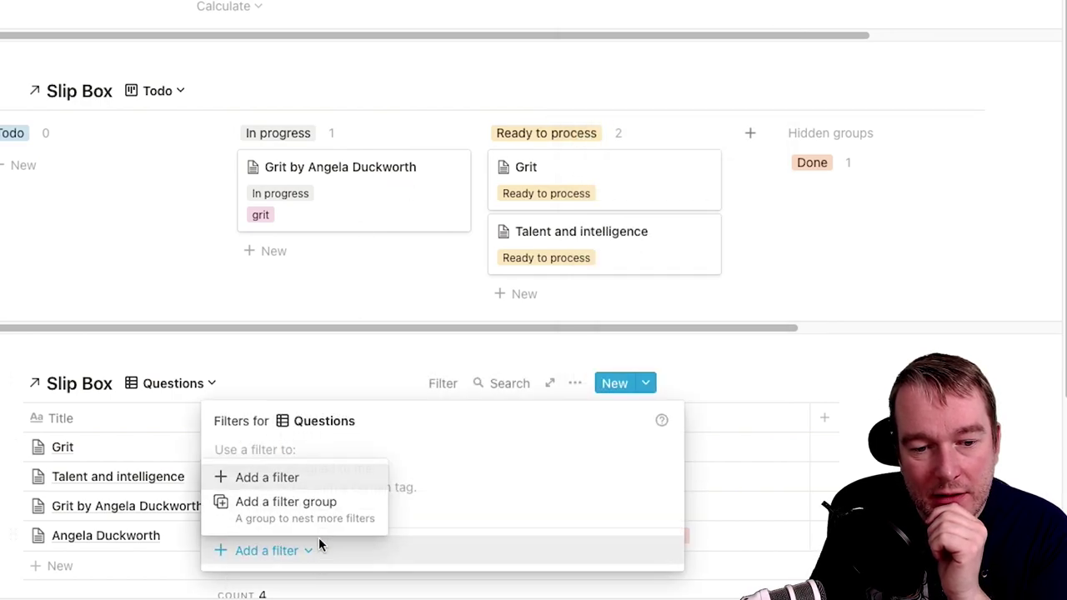
left_click(278, 479)
left_click(319, 469)
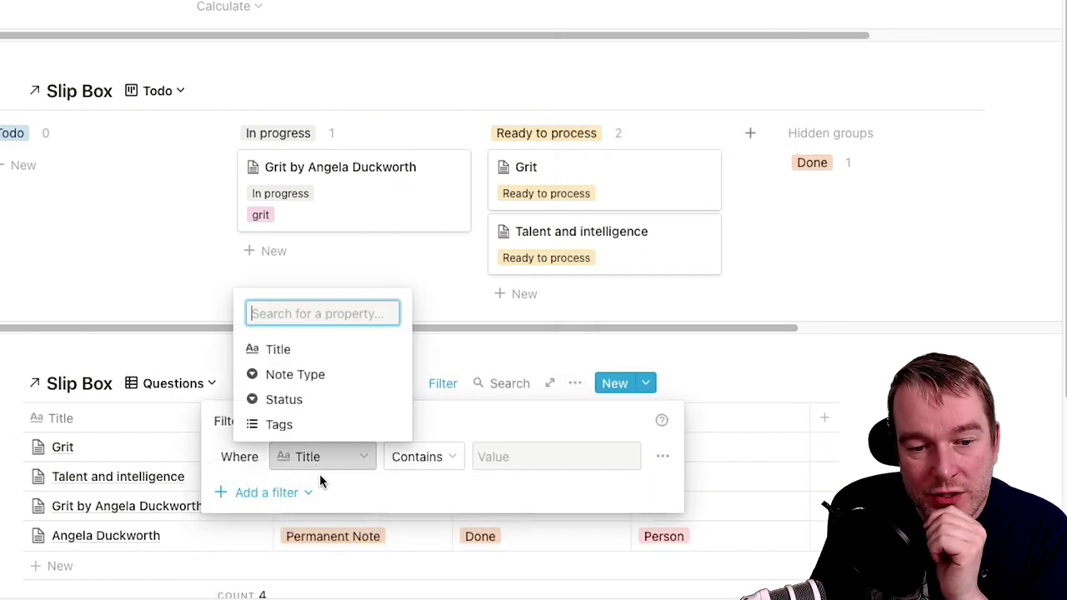
left_click(320, 376)
left_click(433, 461)
left_click(574, 461)
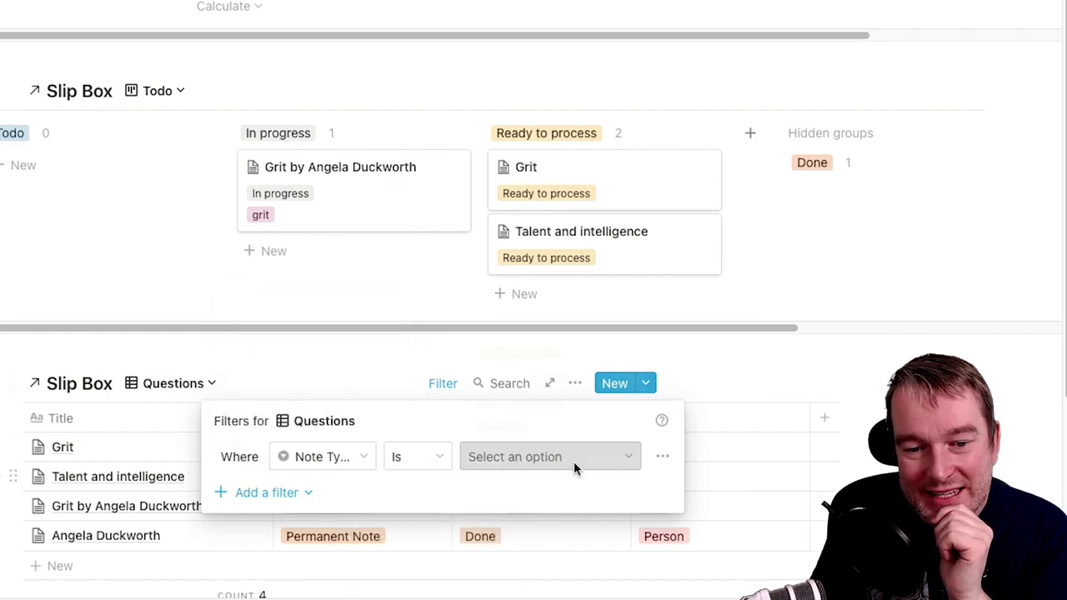
left_click(573, 461)
left_click(507, 424)
left_click(802, 364)
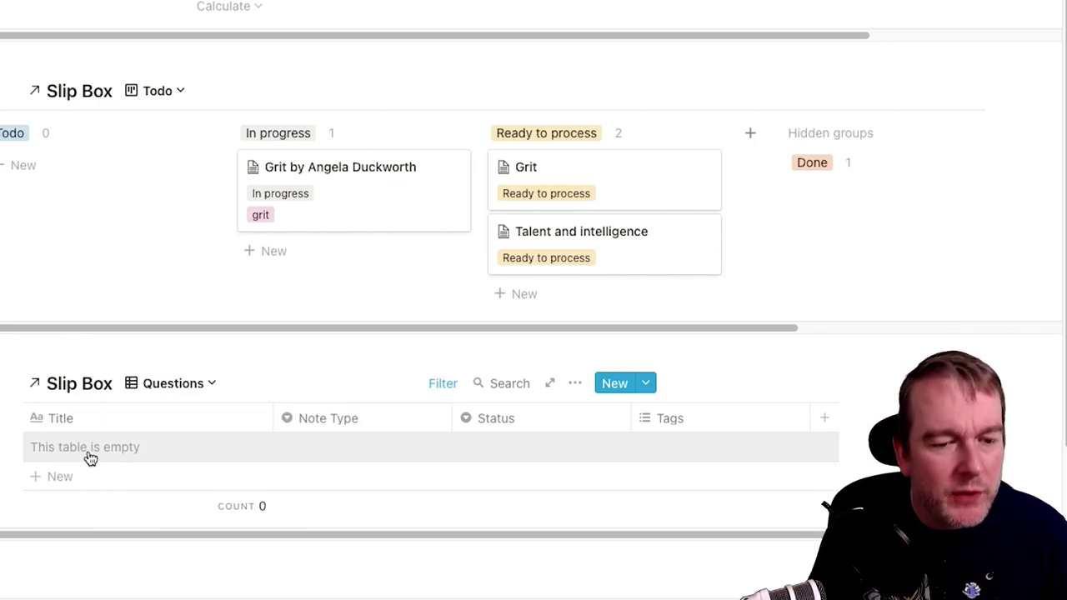
left_click(45, 477)
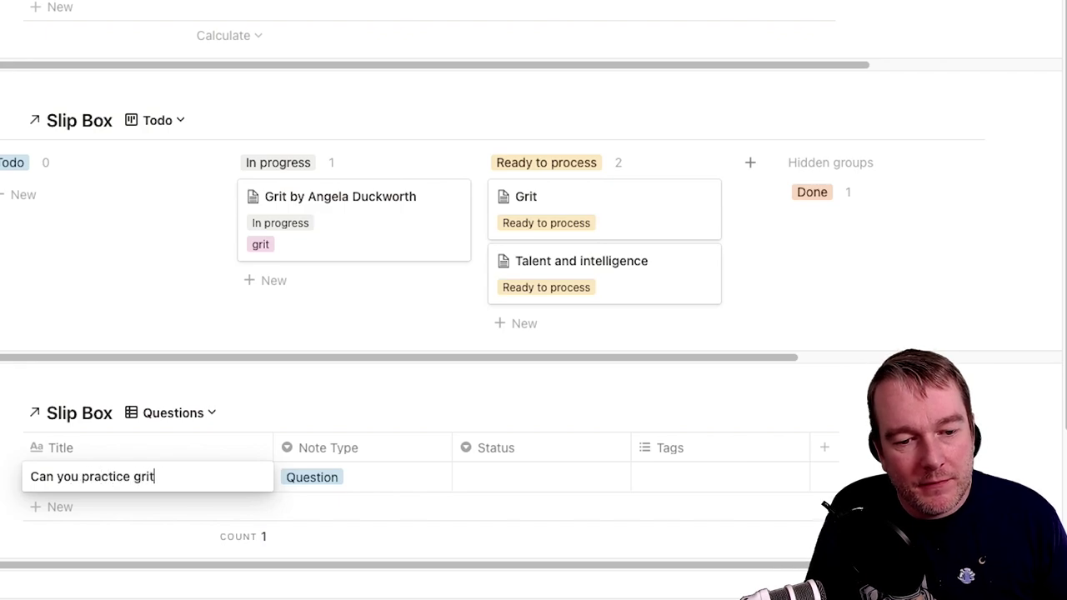
Title the new note 'Can you practice grit?', set its Status to Todo and tag it grit.
key("Escape")
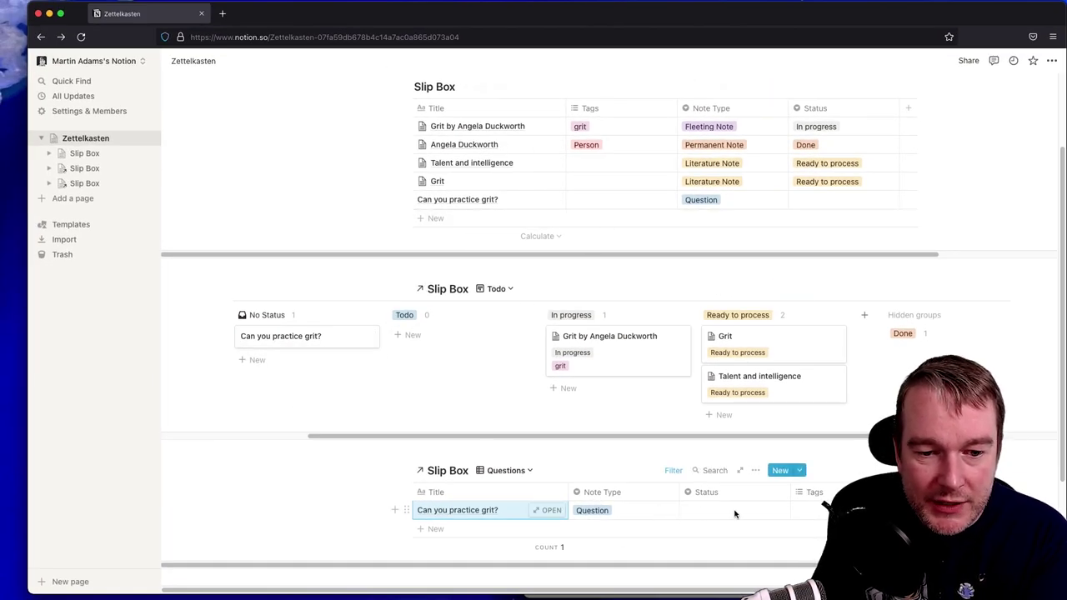
left_click(810, 510)
key("Escape")
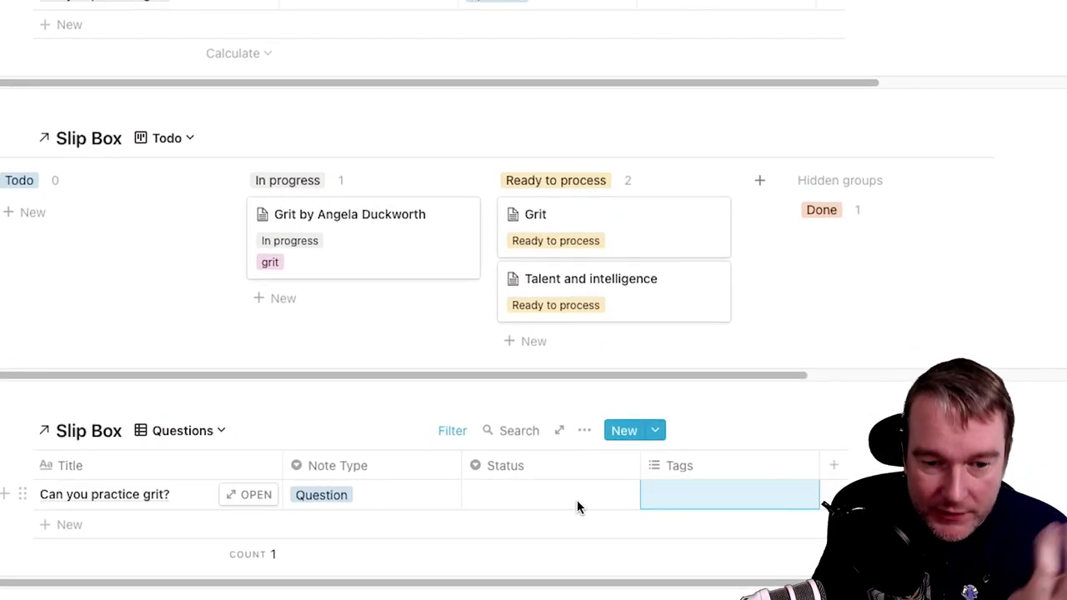
left_click(578, 507)
left_click(520, 397)
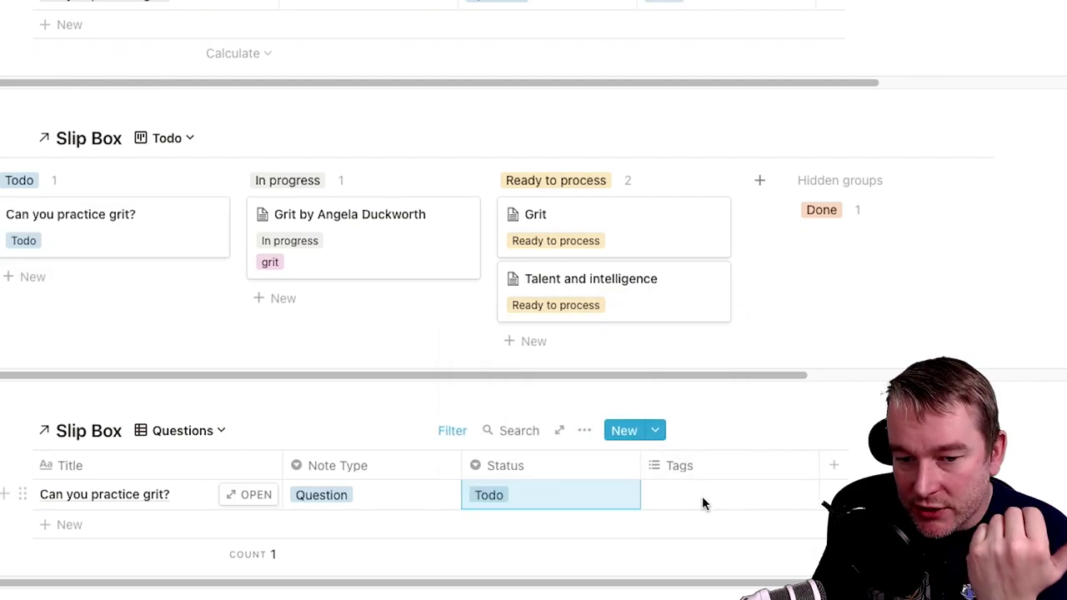
left_click(701, 496)
type("grit")
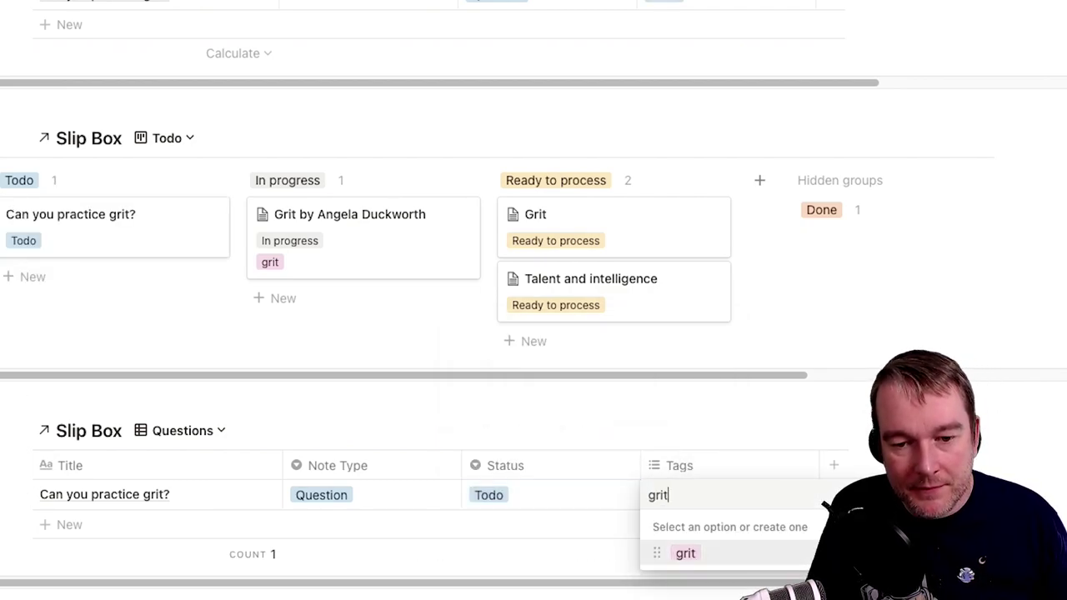
key("Return")
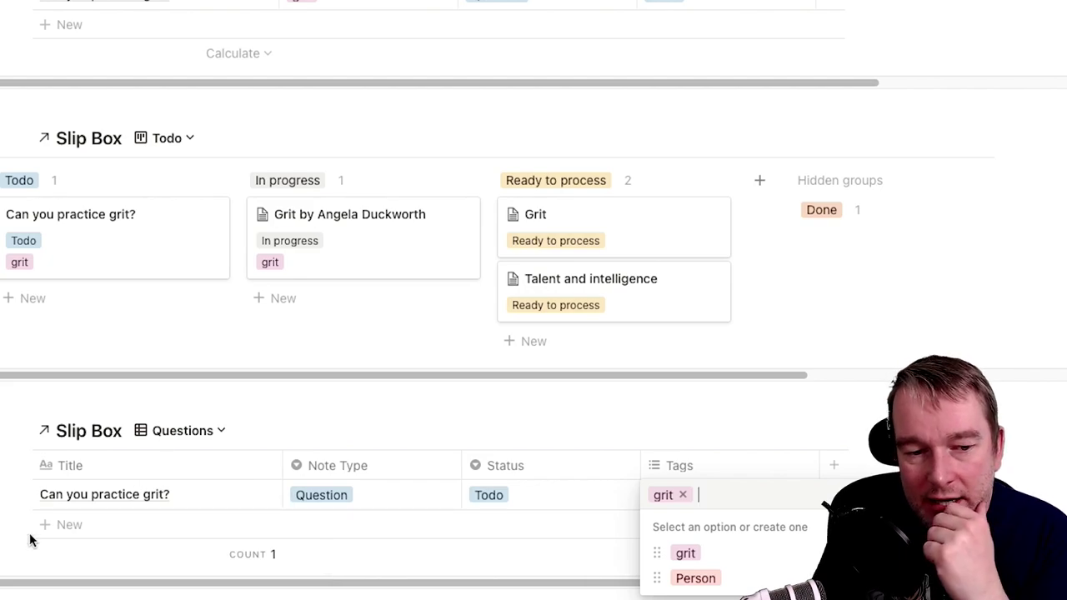
key("Escape")
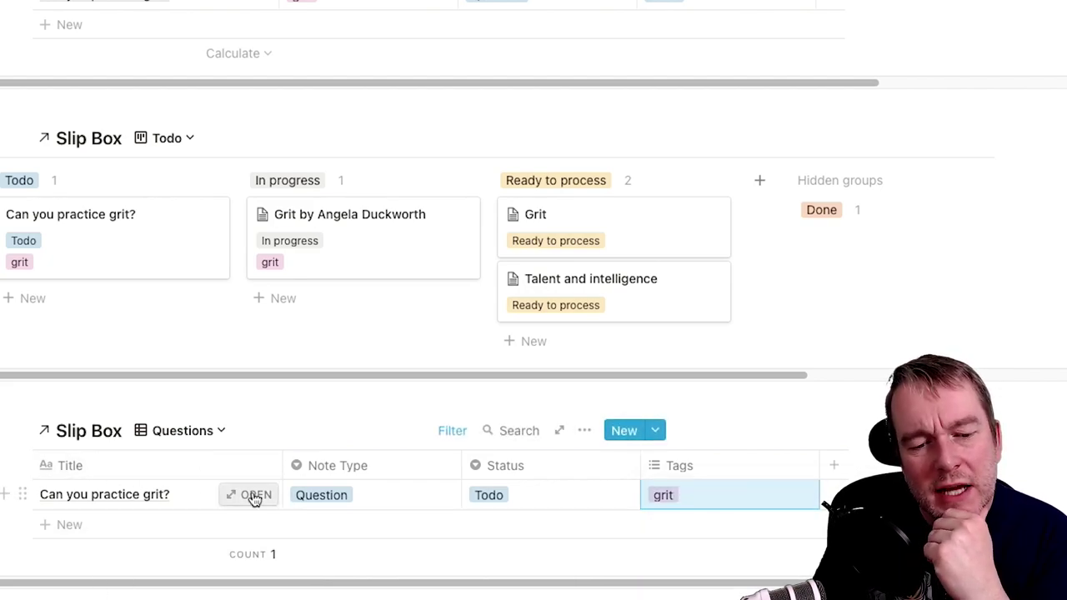
Add a link to 'Talent and intelligence' in the grit question's see also list, then close it.
left_click(254, 496)
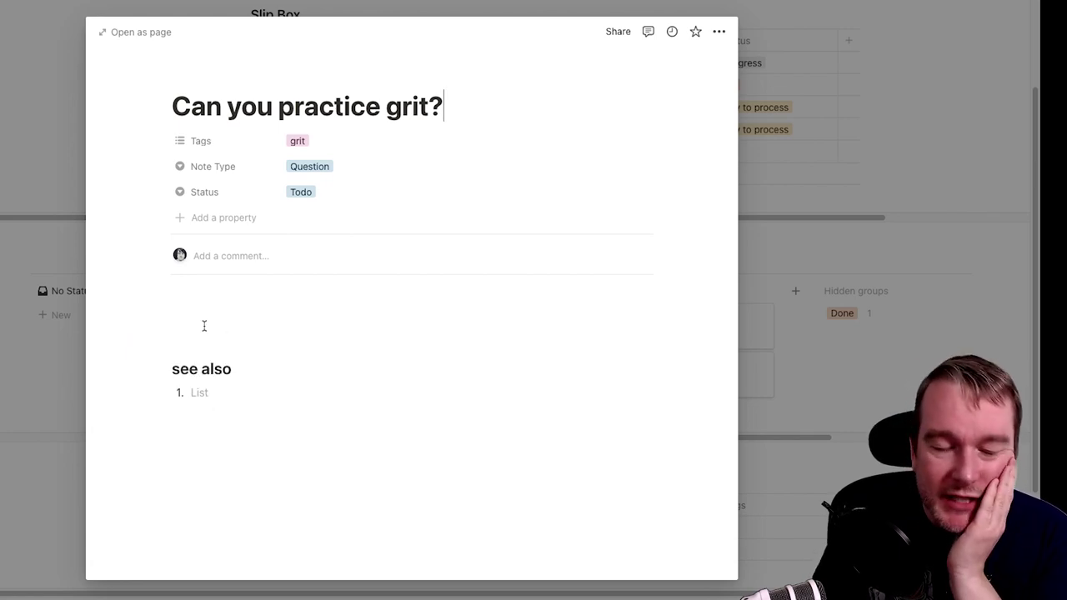
type("[[")
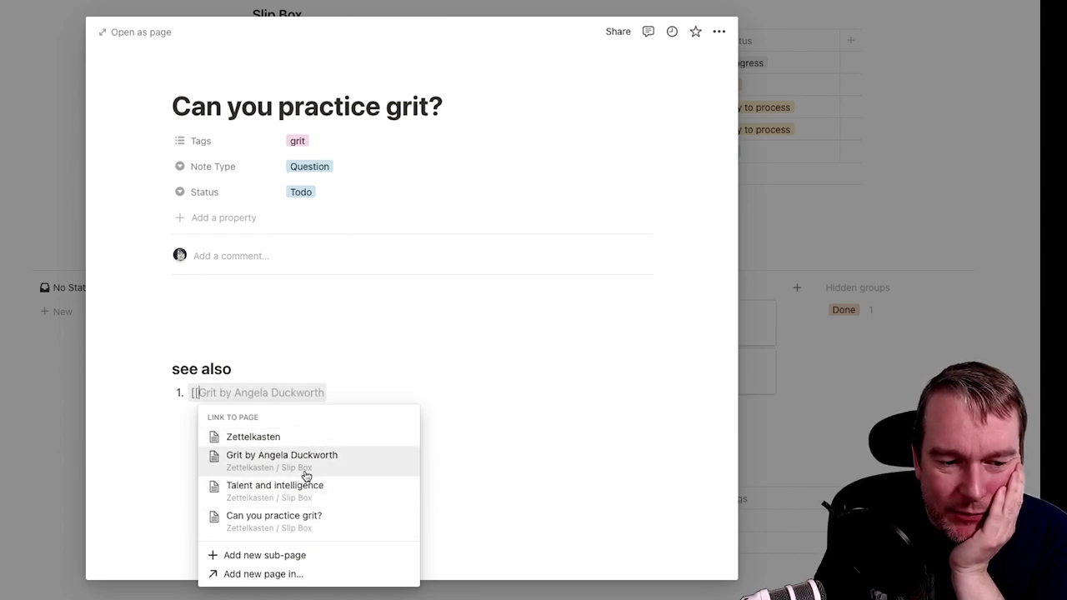
left_click(300, 498)
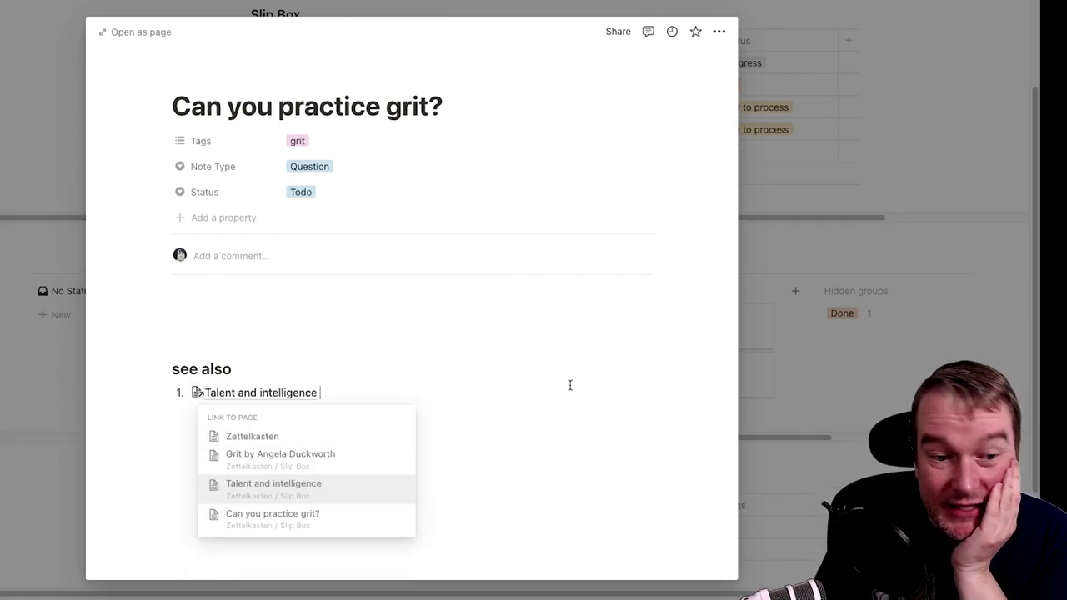
left_click(815, 498)
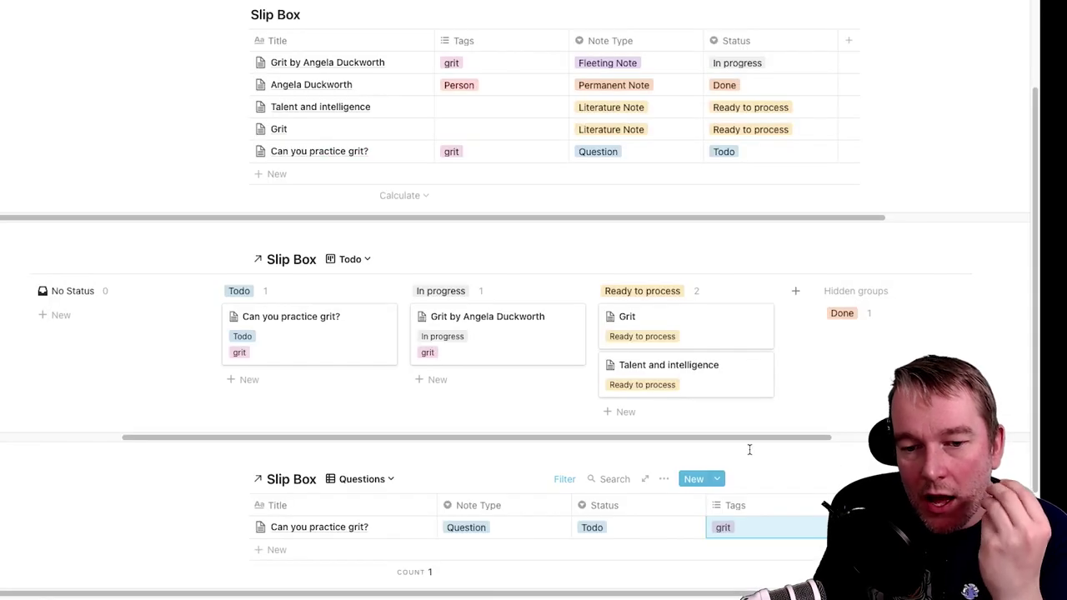
scroll(588, 323, "up", 2)
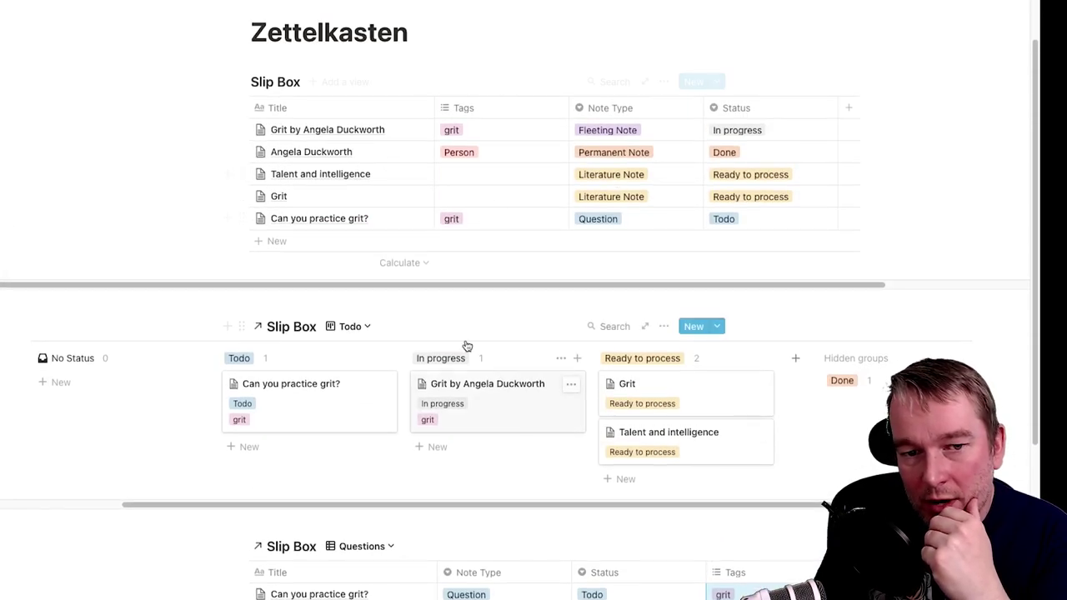
scroll(439, 472, "down", 4)
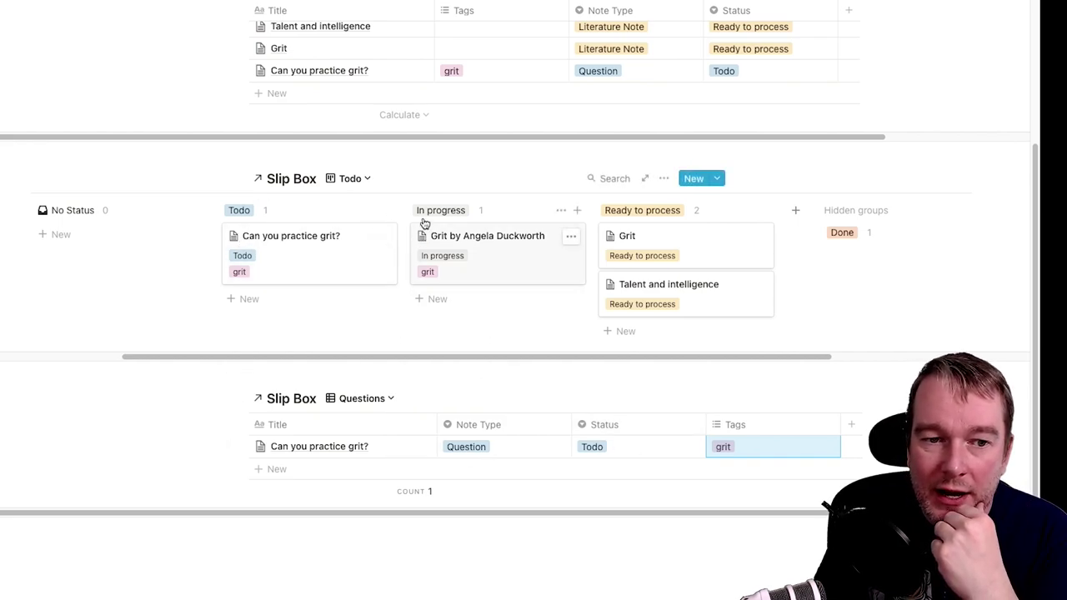
scroll(477, 227, "up", 1)
scroll(476, 227, "up", 5)
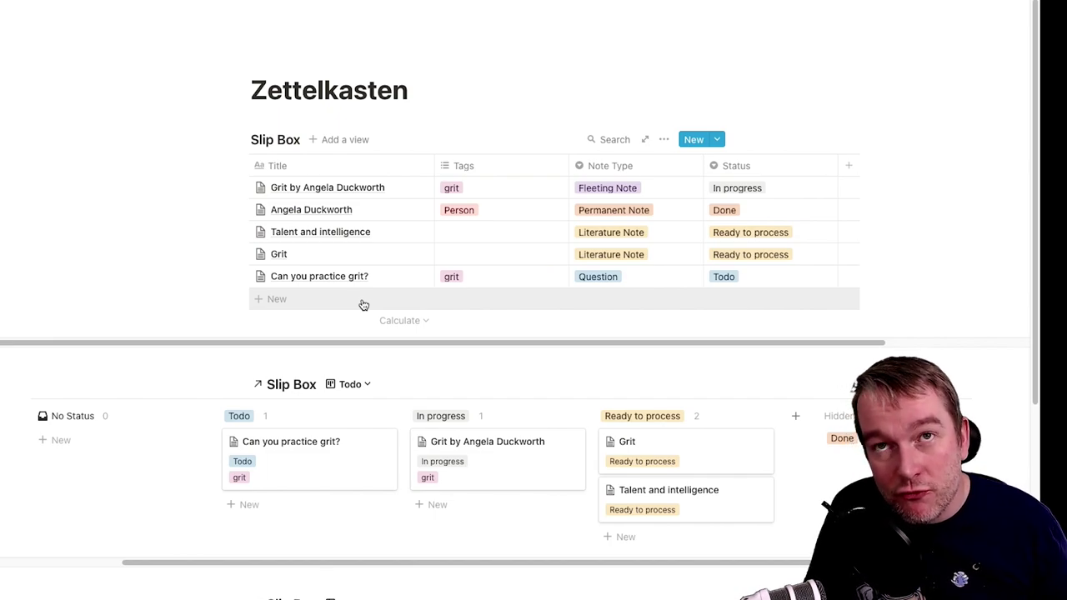
Add a Slip Box entry titled Grit with Note Type Map of Content.
left_click(364, 305)
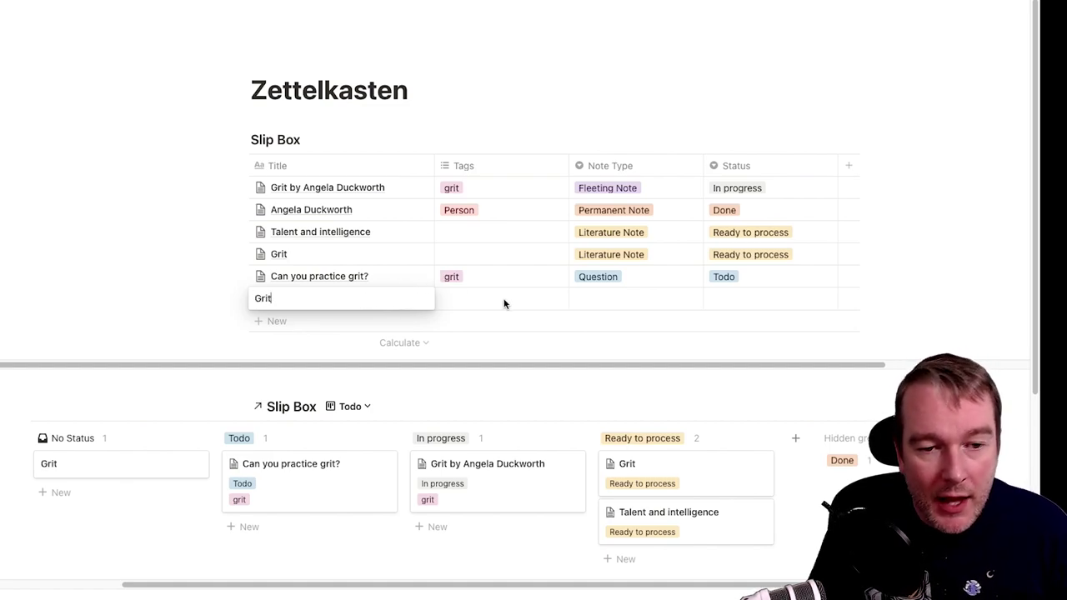
type("Grit")
key("Return")
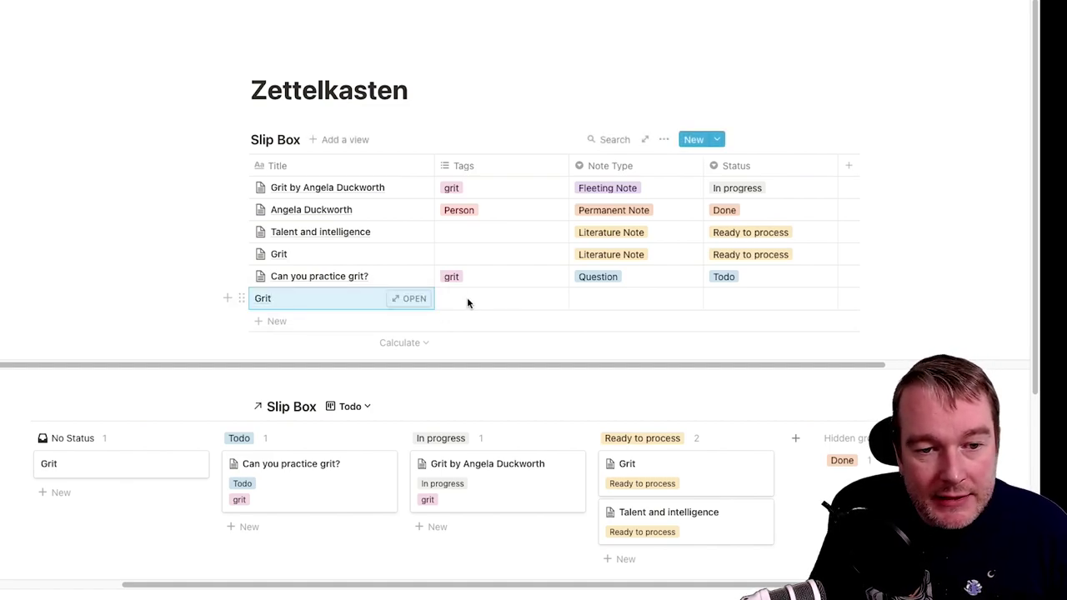
left_click(620, 308)
left_click(728, 302)
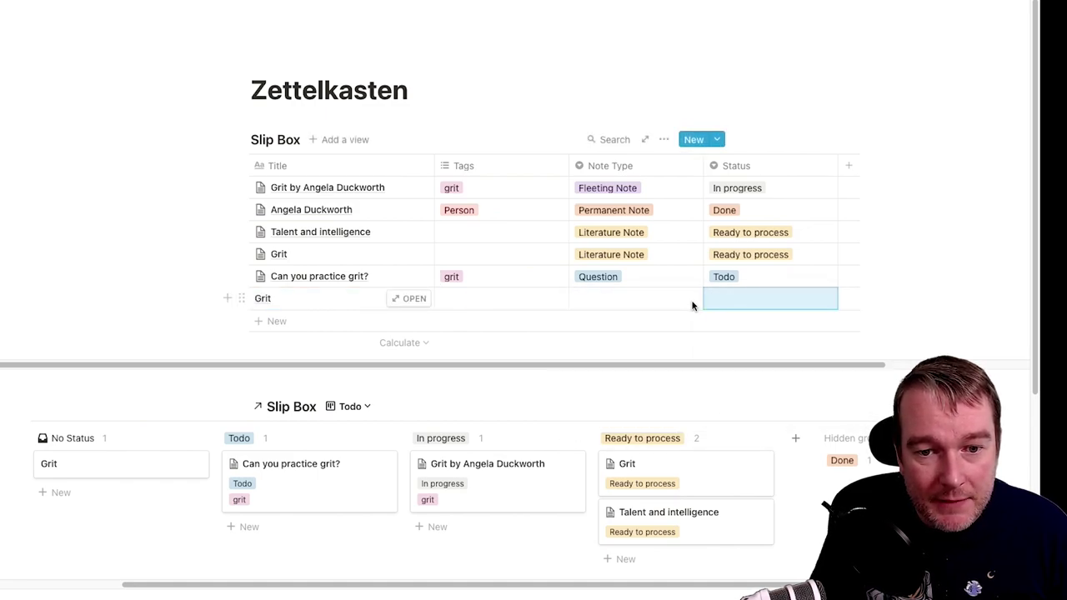
left_click(680, 308)
left_click(614, 398)
Set the Grit entry's Status to In progress, leaving it without a tag.
left_click(740, 302)
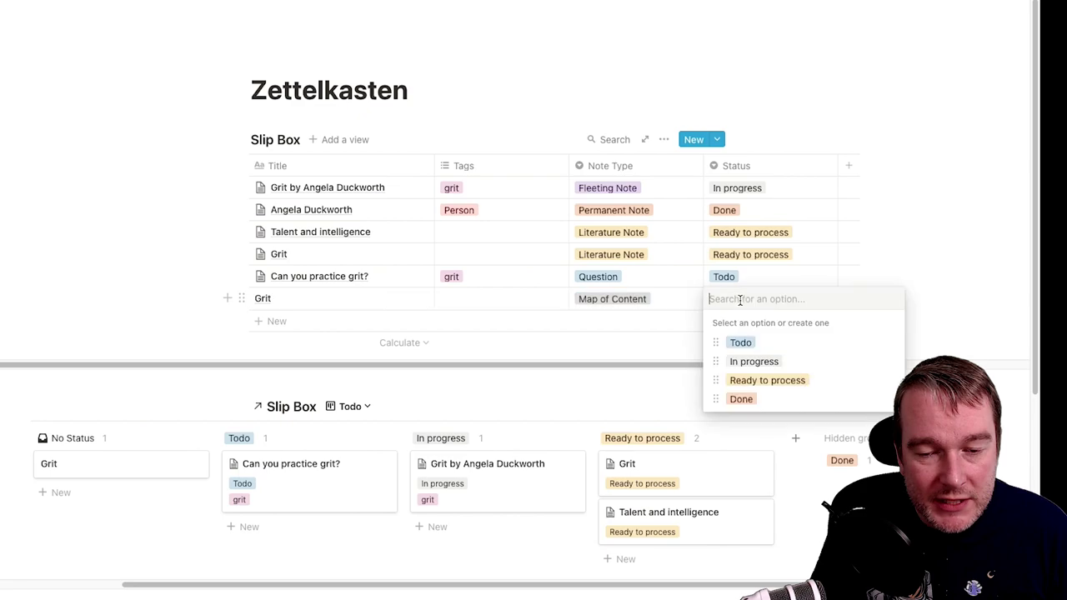
left_click(742, 399)
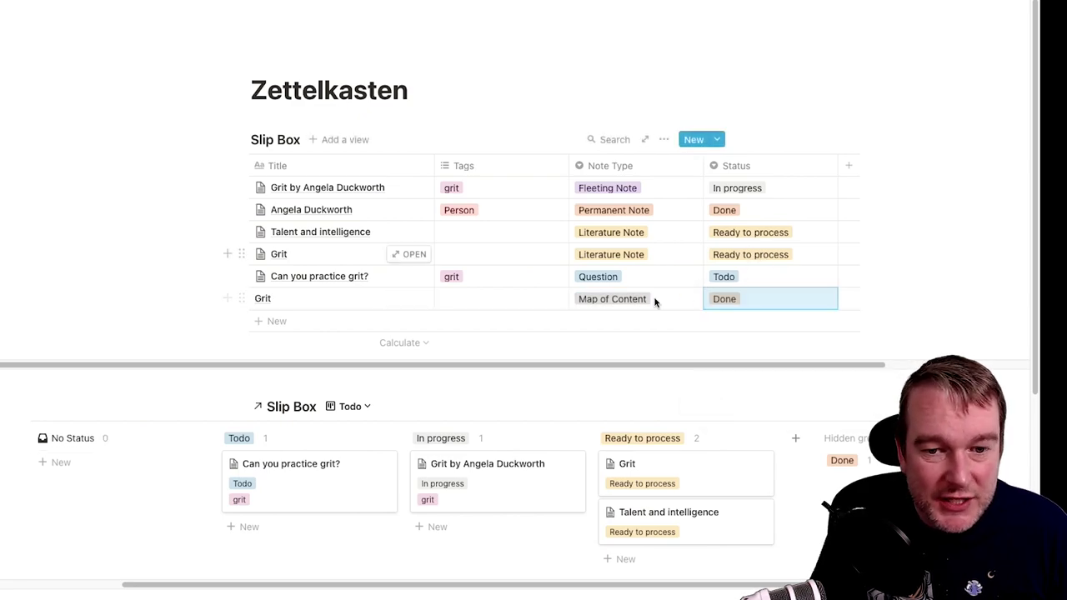
left_click(737, 305)
left_click(735, 360)
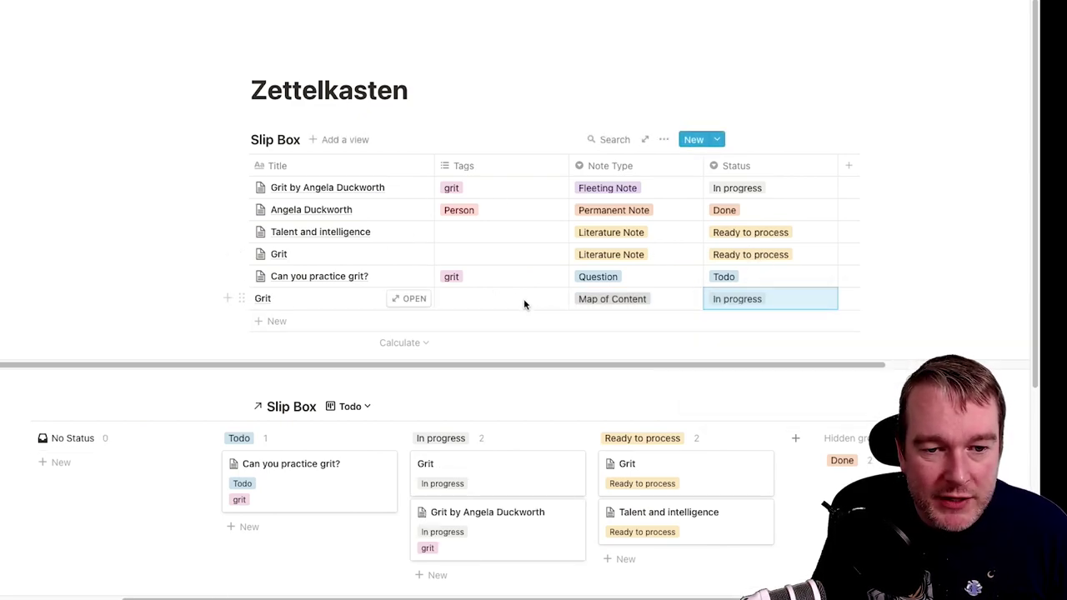
left_click(471, 302)
type("grit")
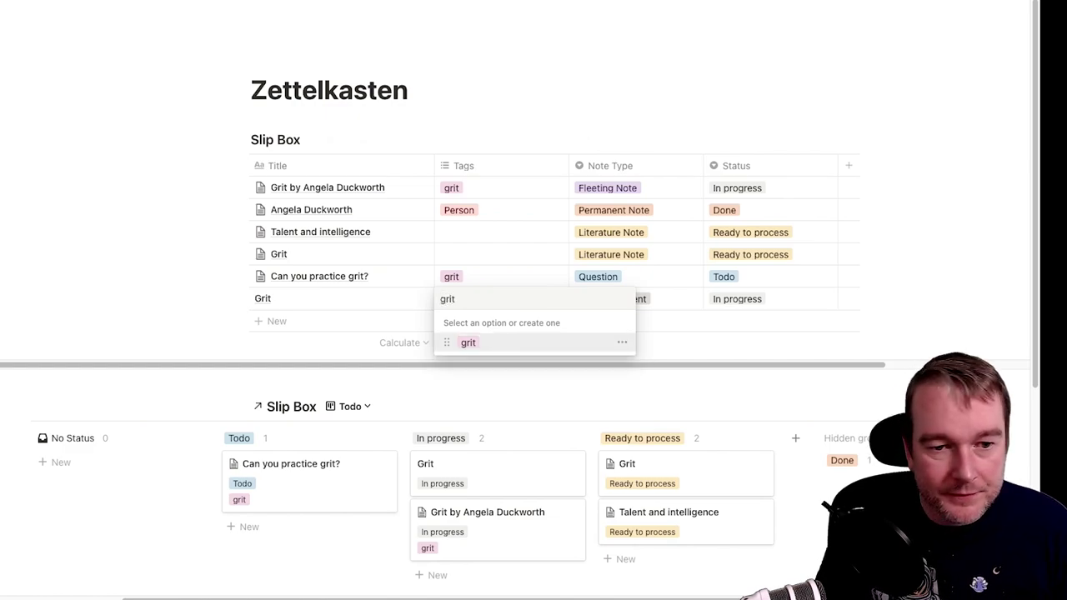
key("Escape")
Open Grit as an empty page and list links to 'Grit by Angela Duckworth' and 'Talent and intelligence'.
left_click(409, 297)
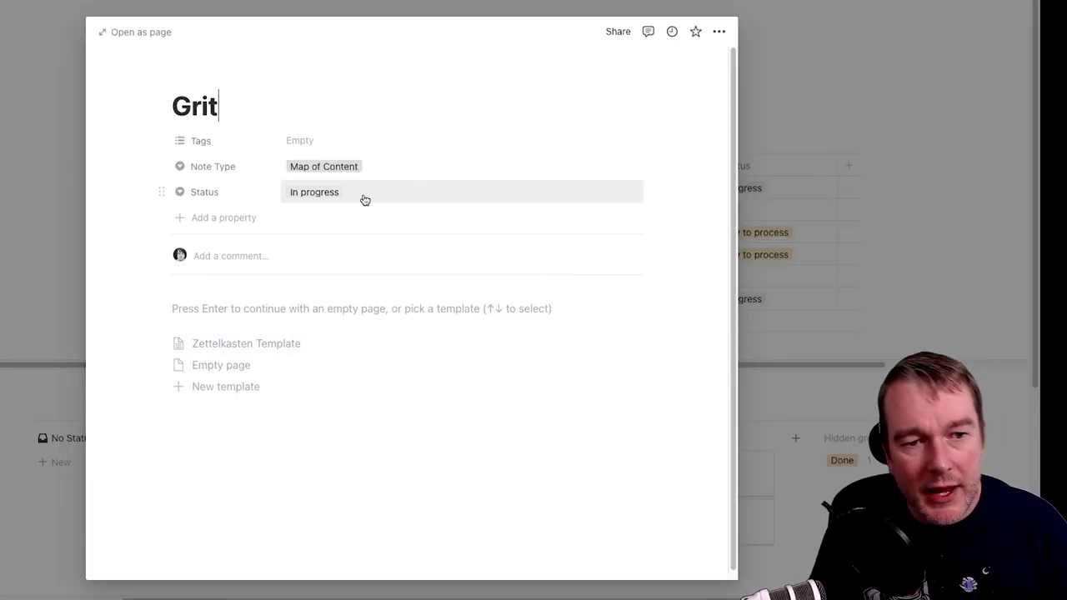
left_click(339, 308)
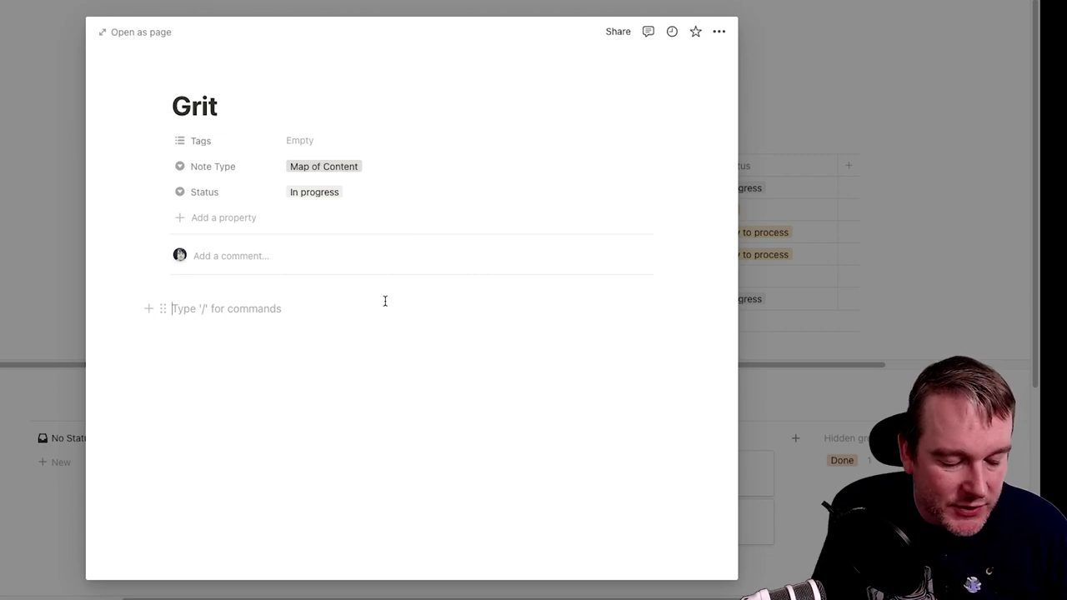
type("1.")
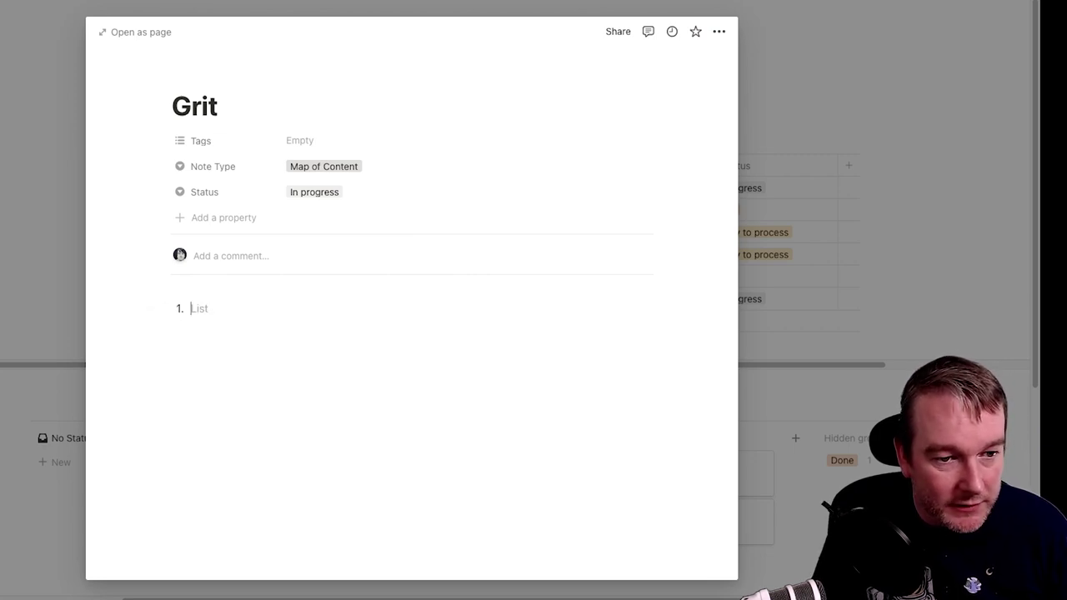
type("[[")
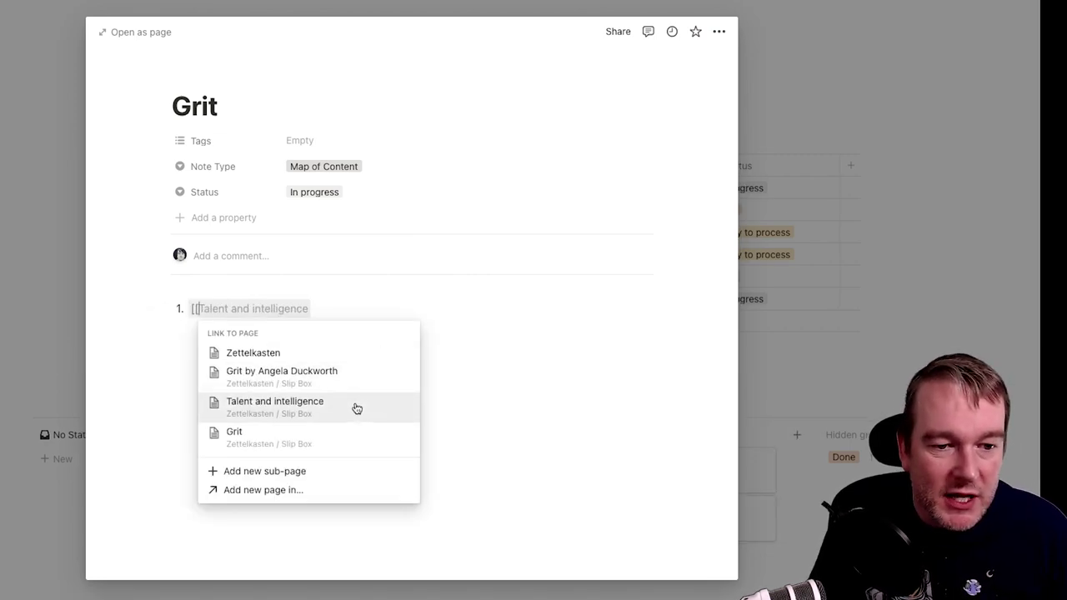
left_click(293, 380)
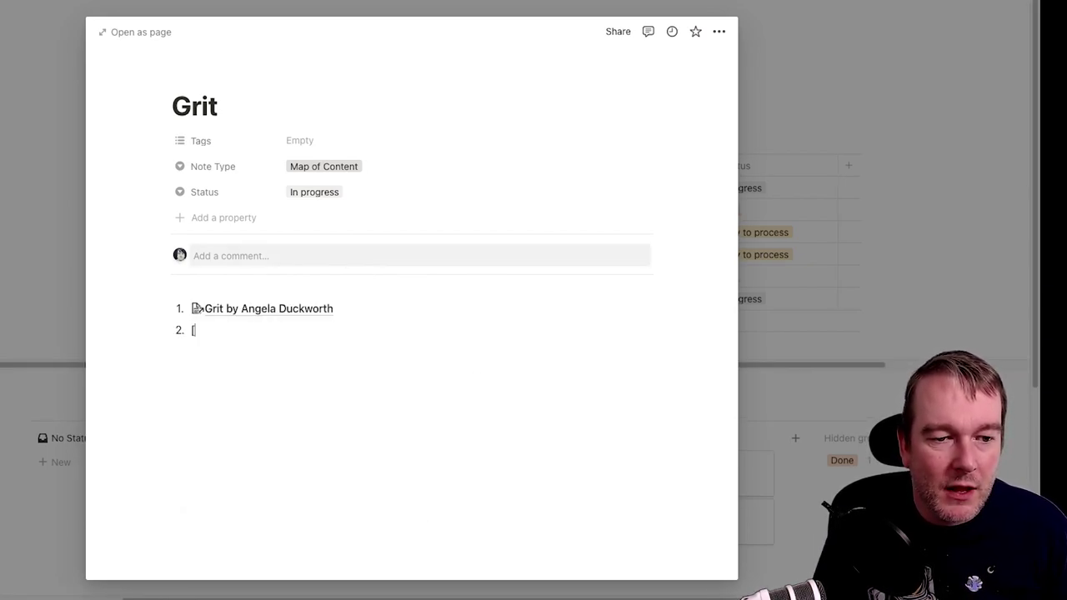
type("[")
left_click(310, 425)
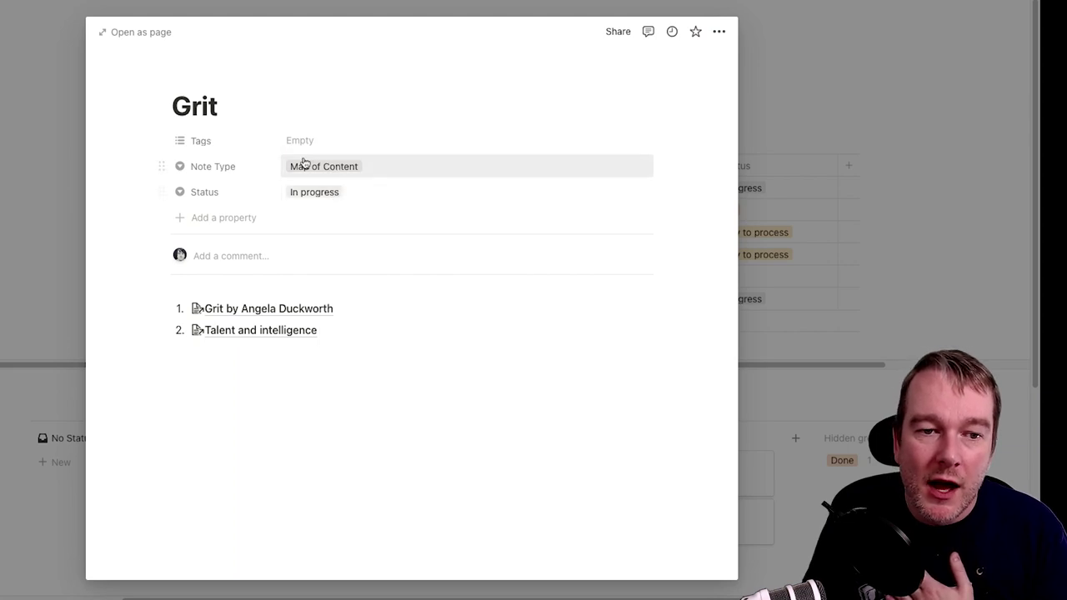
Set the Grit page cover to the Unsplash photo of dirt-covered hands from a 'hard work' search.
left_click(264, 79)
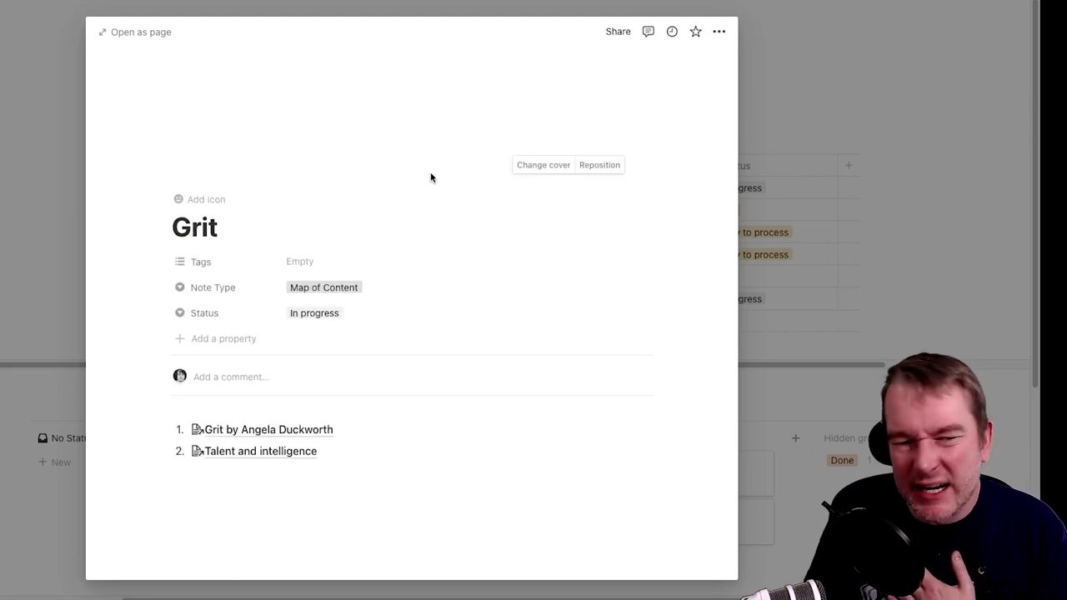
left_click(542, 165)
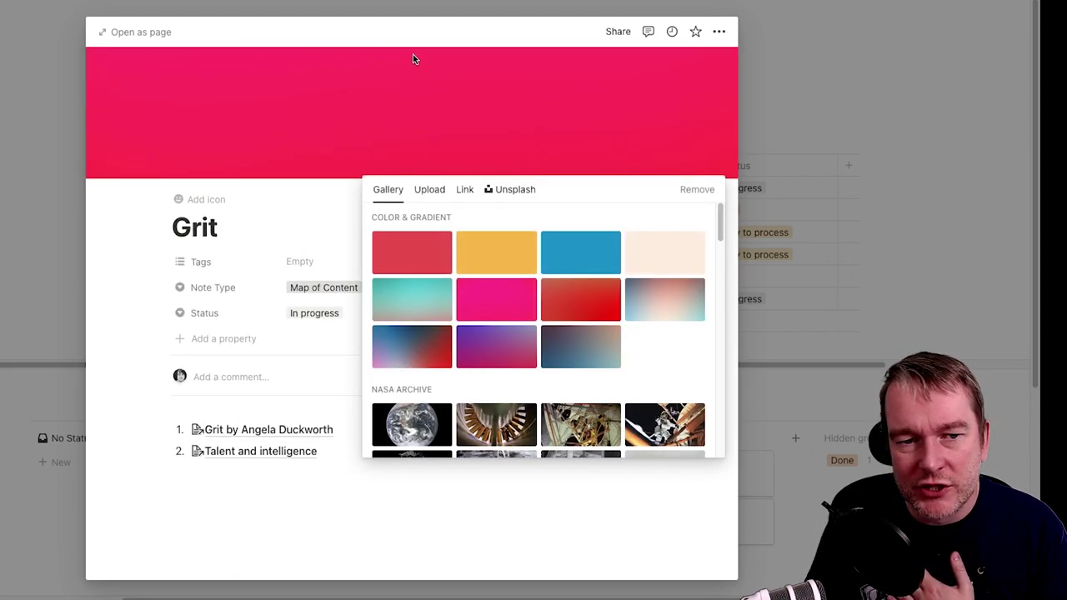
left_click(510, 189)
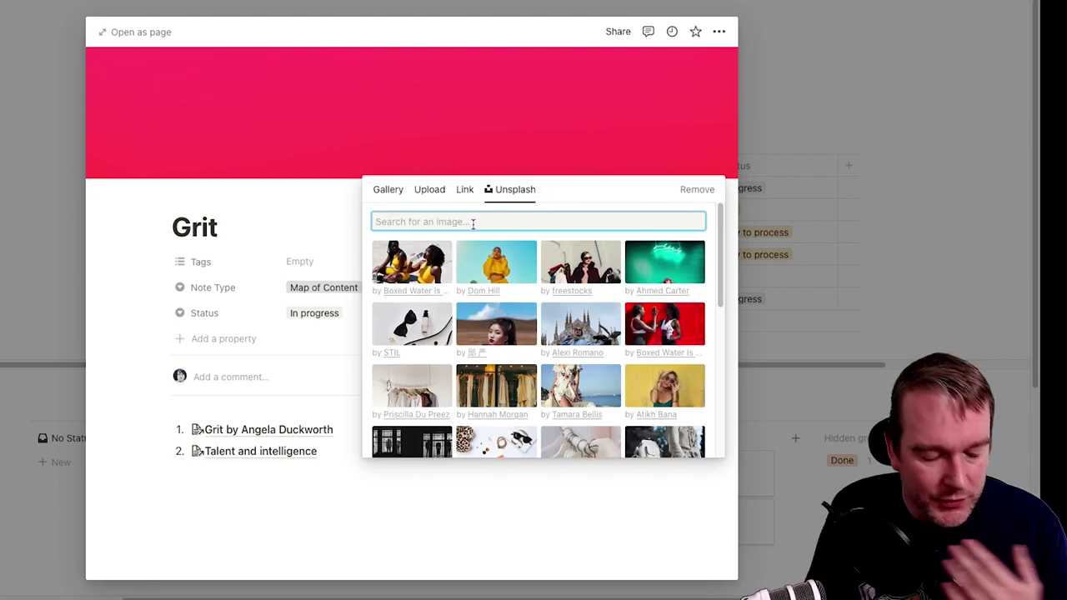
type("hard work")
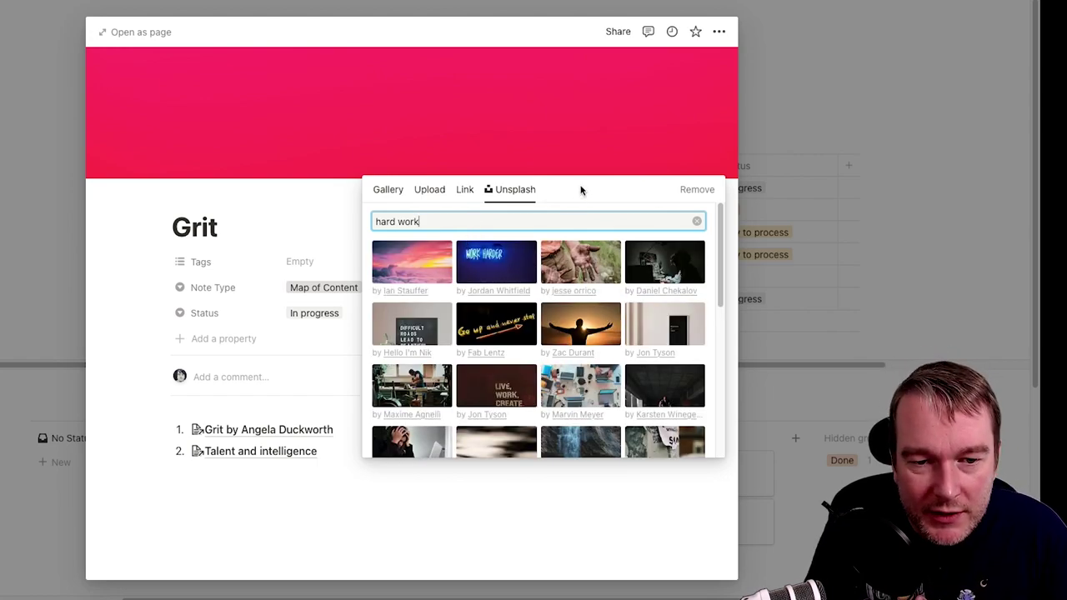
left_click(583, 265)
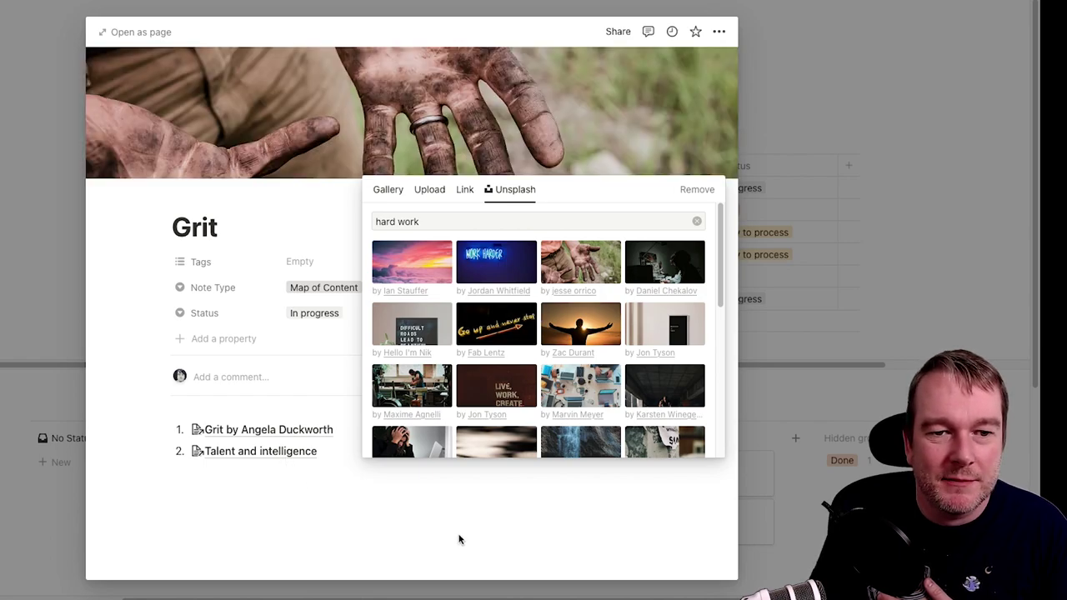
left_click(460, 539)
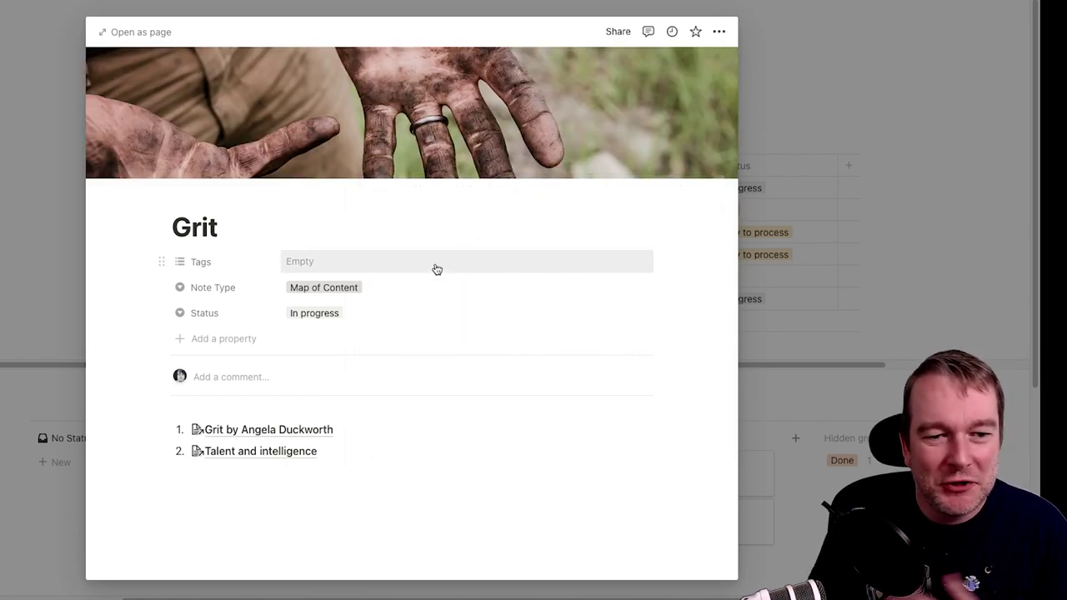
Insert a linked Slip Box database below the Questions table.
left_click(800, 136)
scroll(325, 441, "down", 5)
left_click(325, 441)
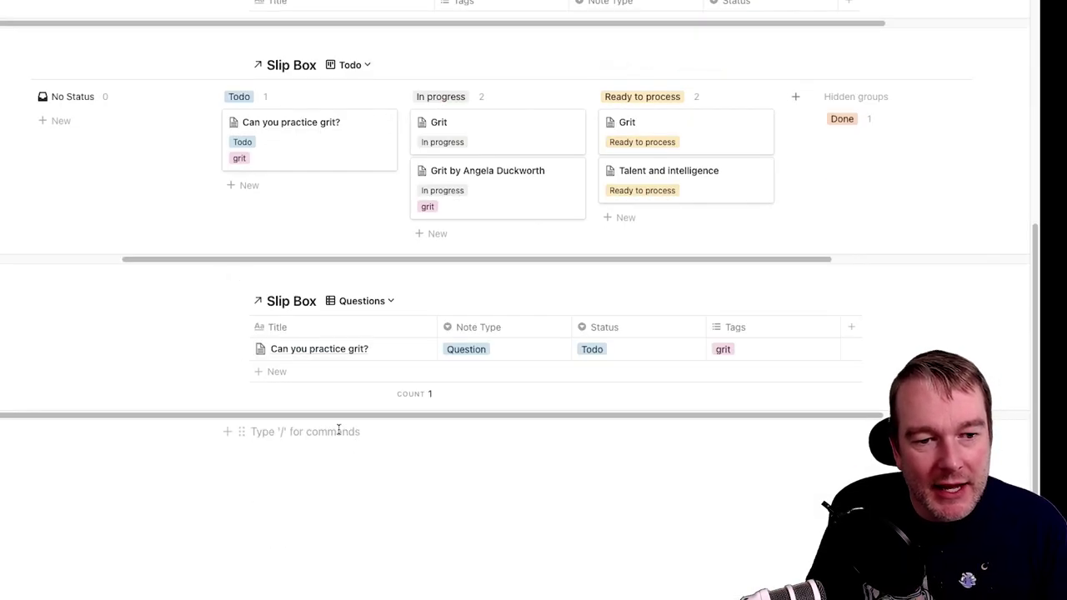
key("Return")
type("/")
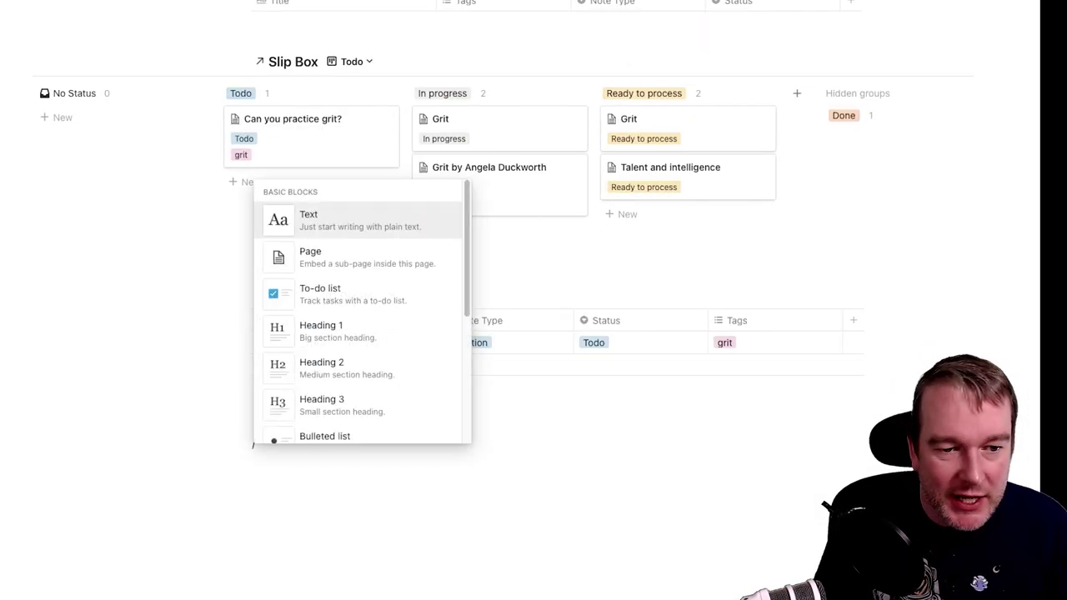
scroll(342, 400, "down", 2)
scroll(366, 379, "down", 8)
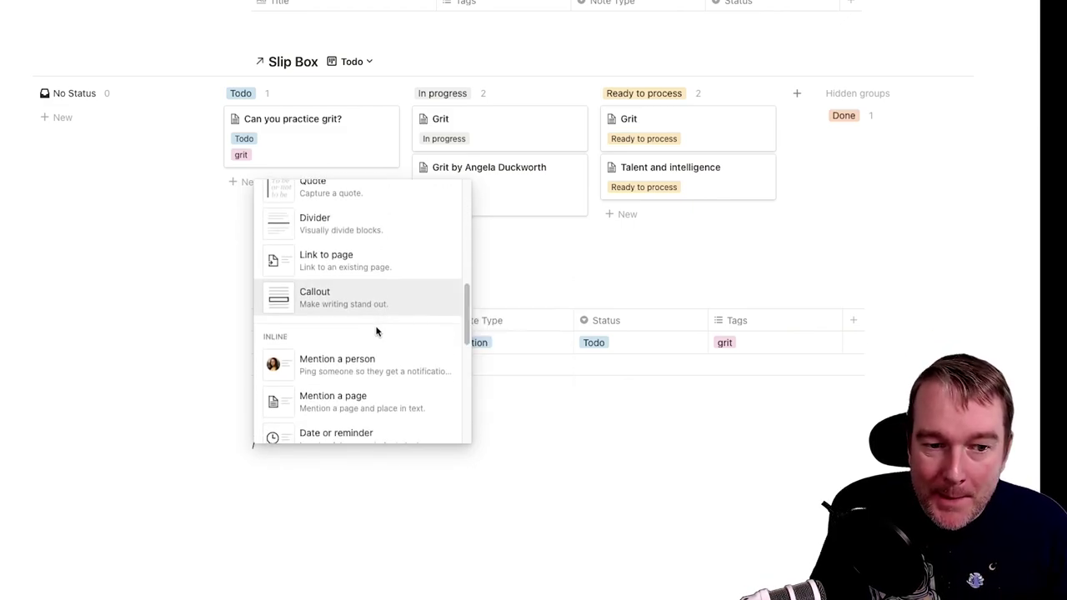
scroll(366, 367, "down", 10)
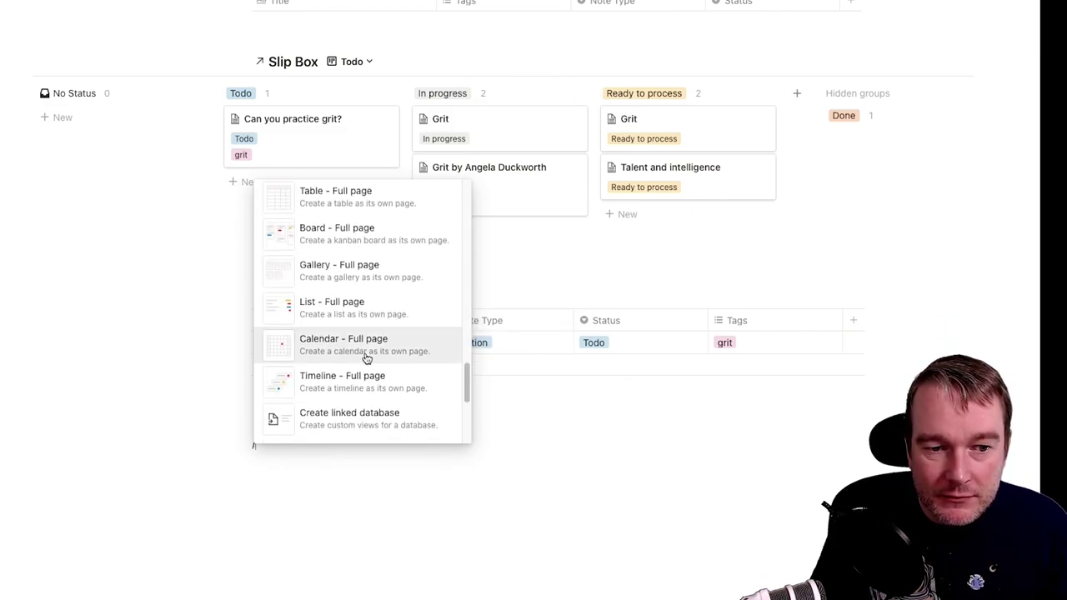
scroll(373, 292, "up", 2)
left_click(371, 311)
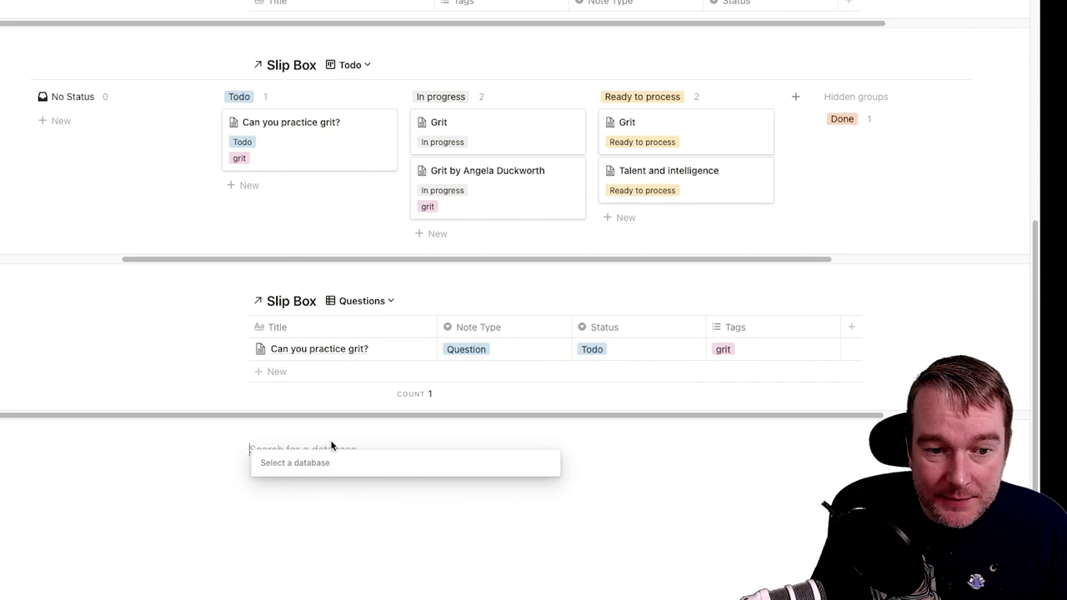
left_click(297, 484)
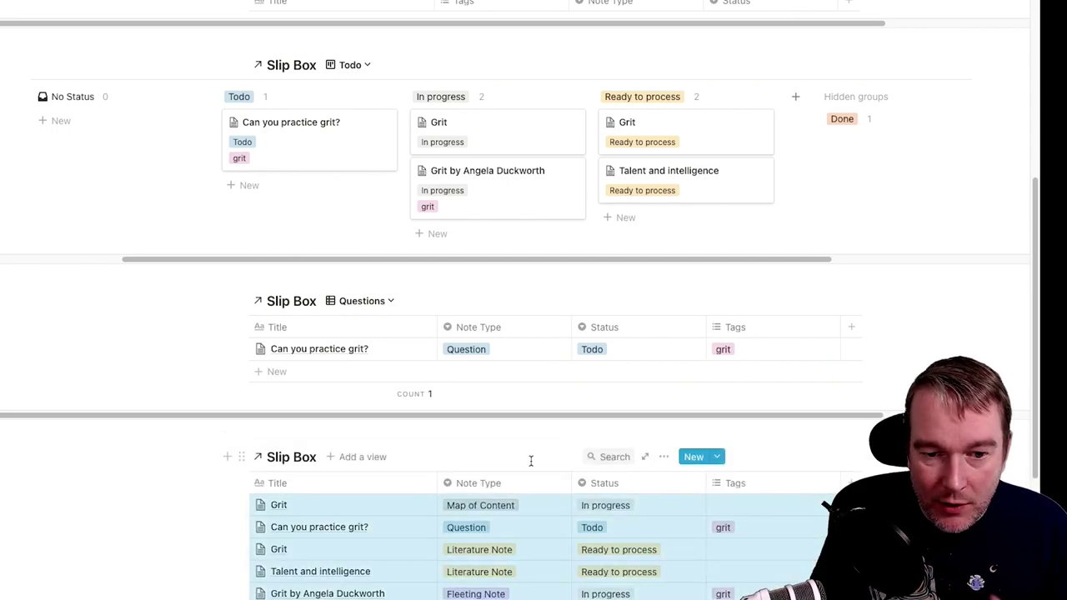
Add a gallery view named 'Maps of Content' to the new linked database.
left_click(340, 458)
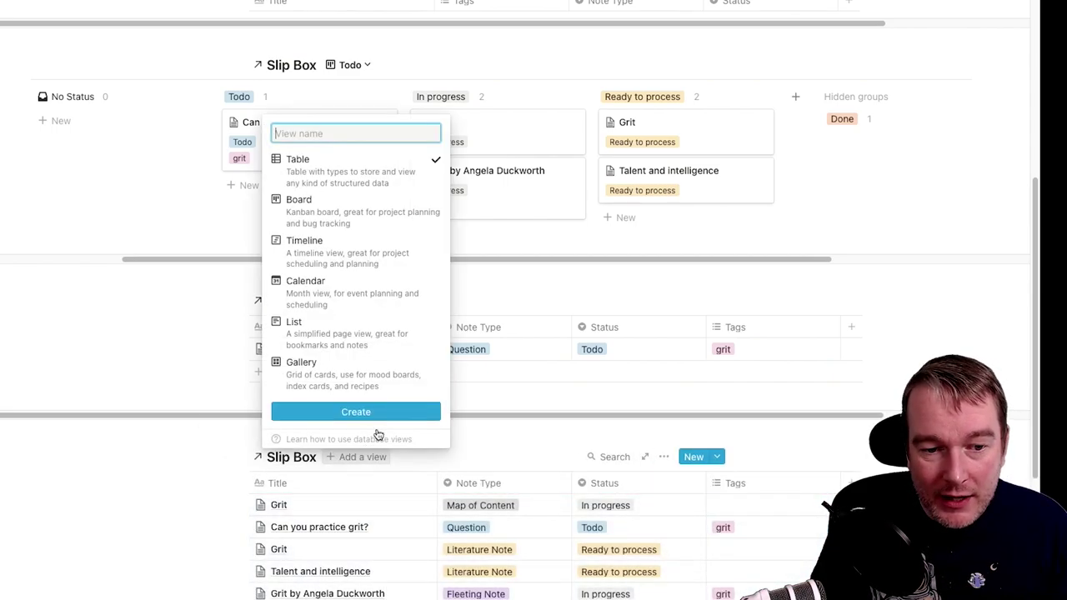
left_click(316, 375)
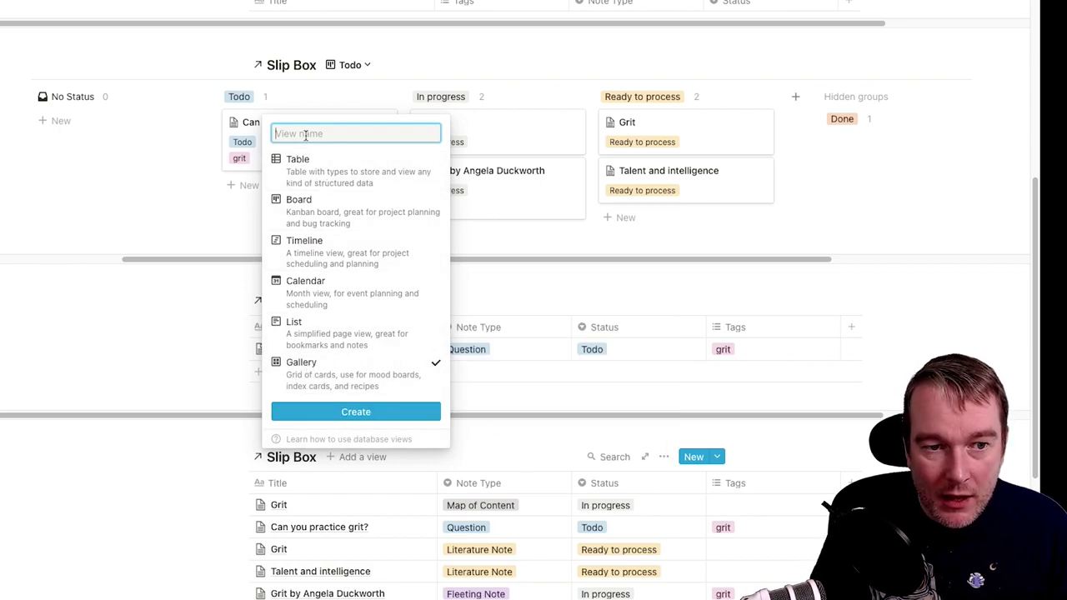
type("Maps of Content")
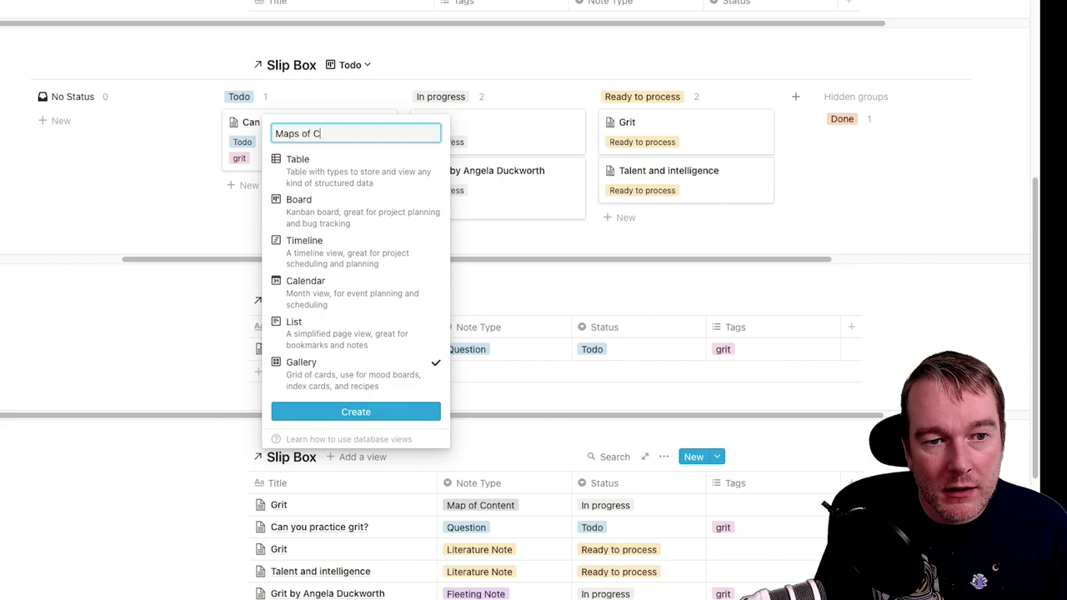
left_click(357, 410)
left_click(664, 458)
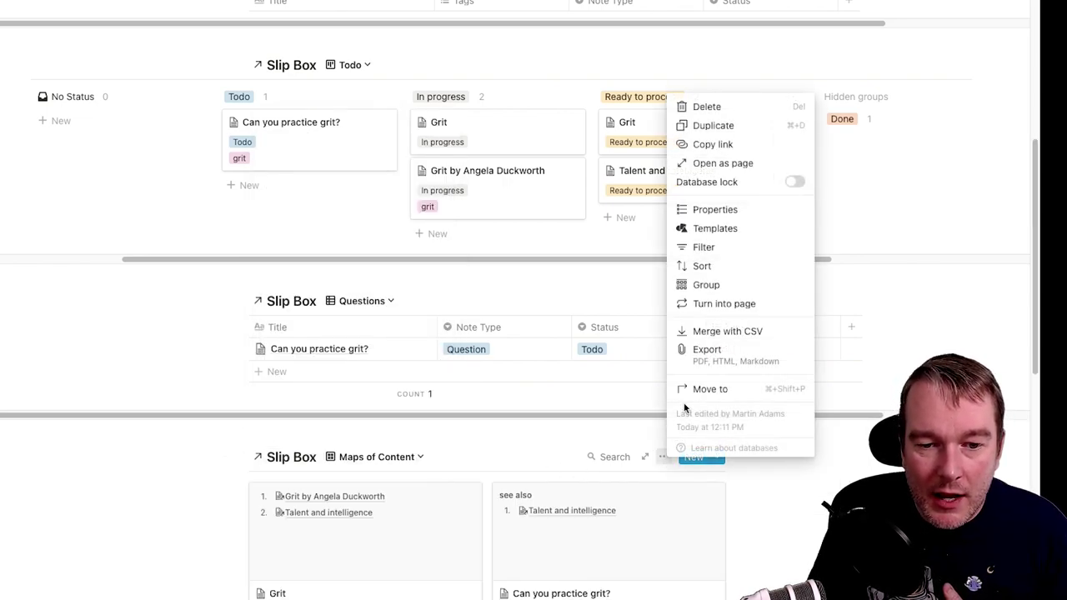
Filter the Maps of Content gallery to Note Type is Map of Content.
left_click(704, 247)
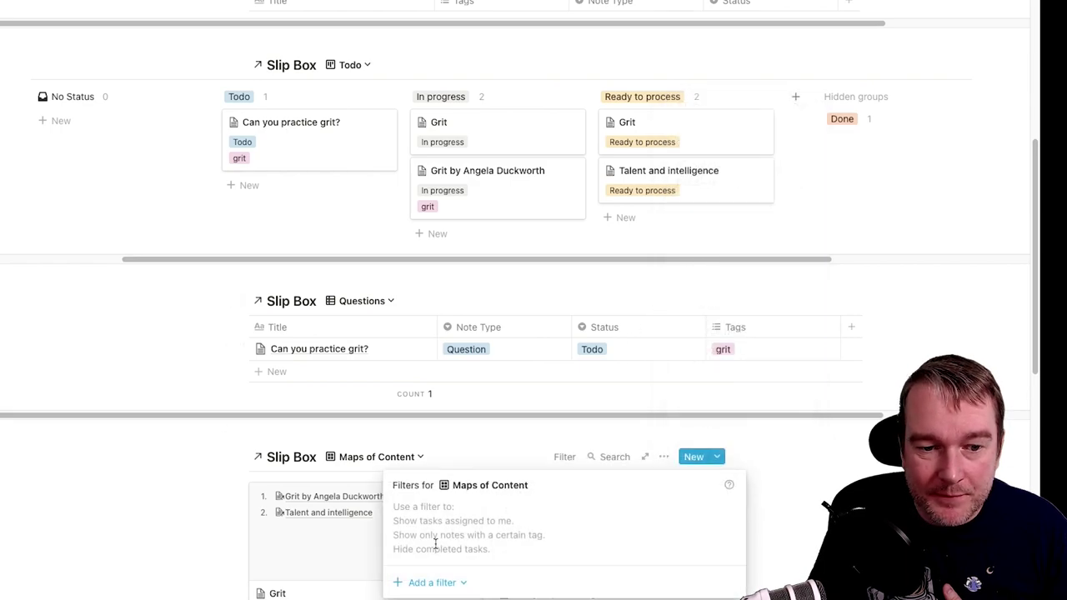
left_click(421, 581)
left_click(440, 508)
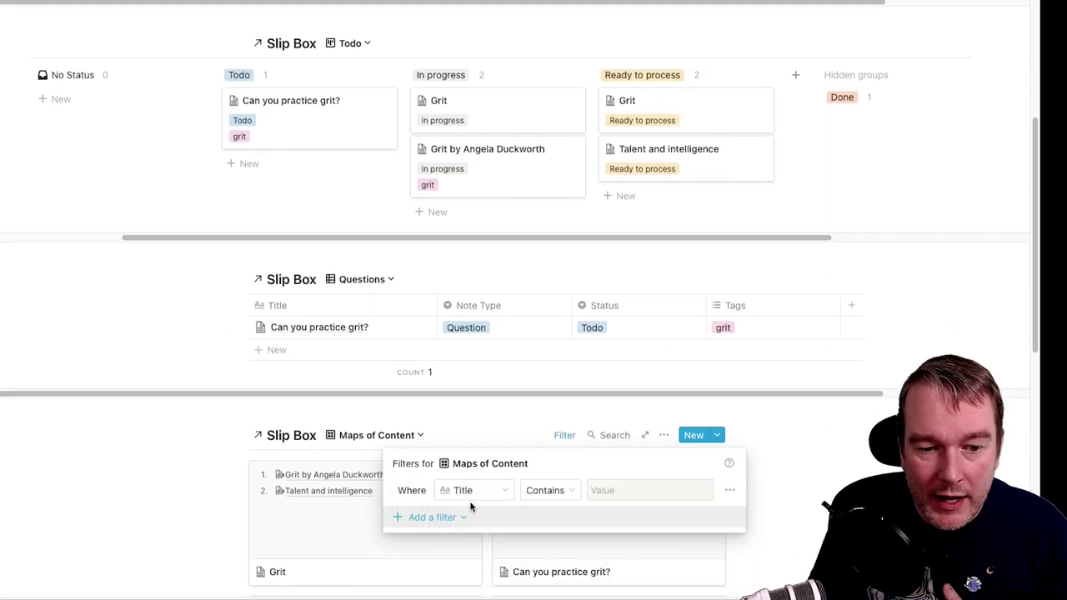
left_click(463, 492)
left_click(454, 429)
left_click(642, 492)
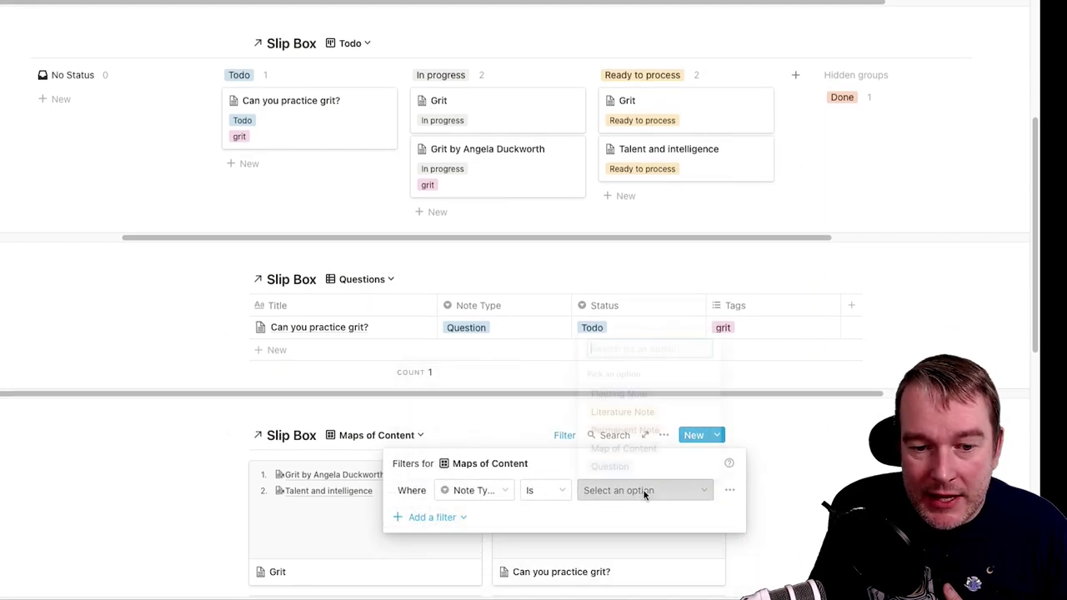
left_click(624, 447)
left_click(203, 495)
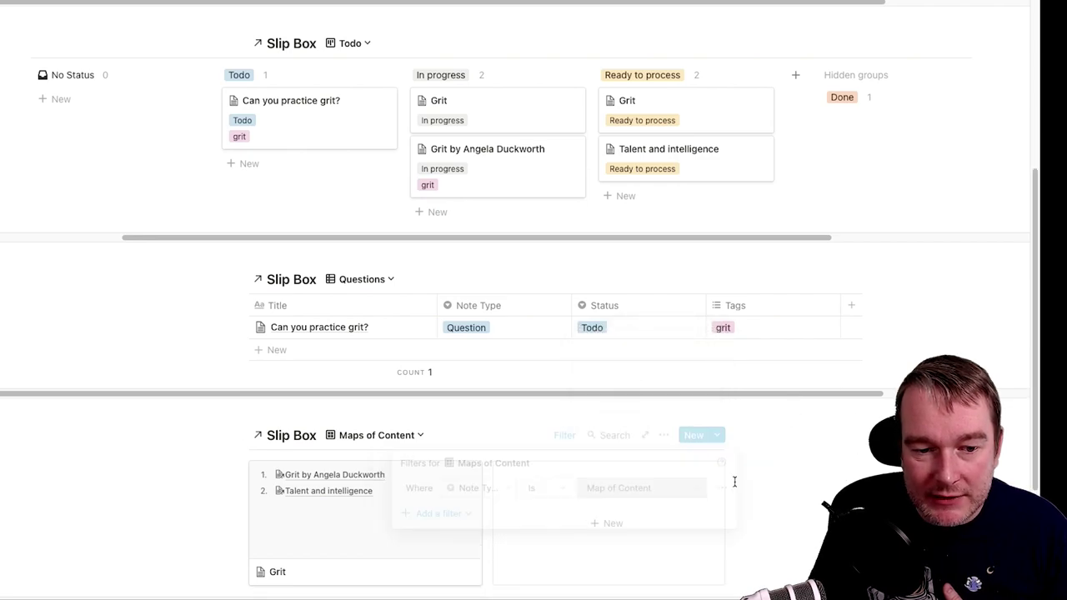
Set the gallery's card preview to Page cover.
scroll(203, 495, "down", 3)
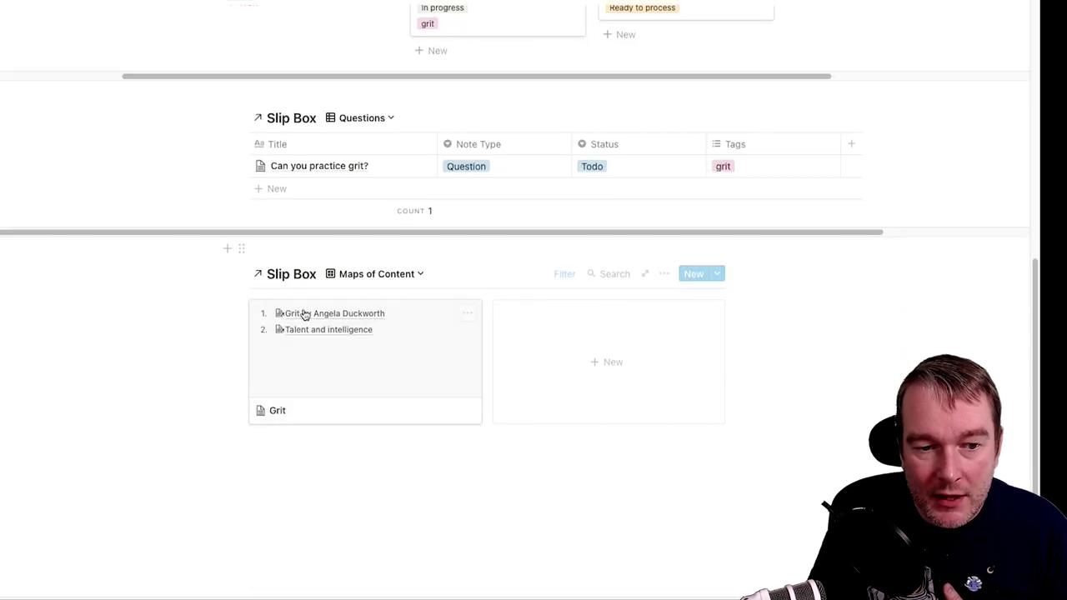
left_click(664, 274)
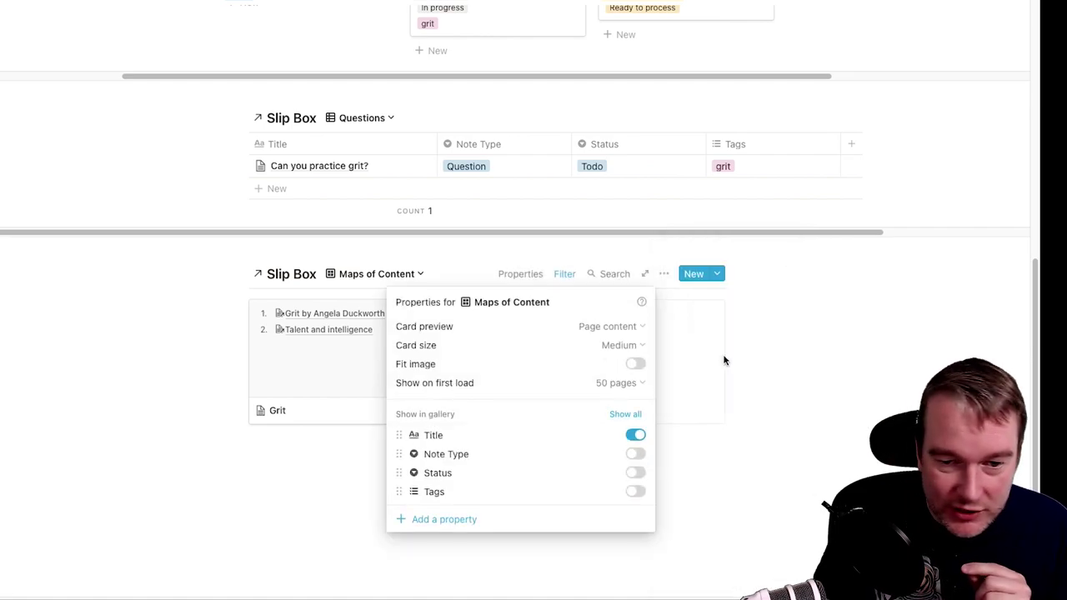
left_click(747, 358)
left_click(609, 329)
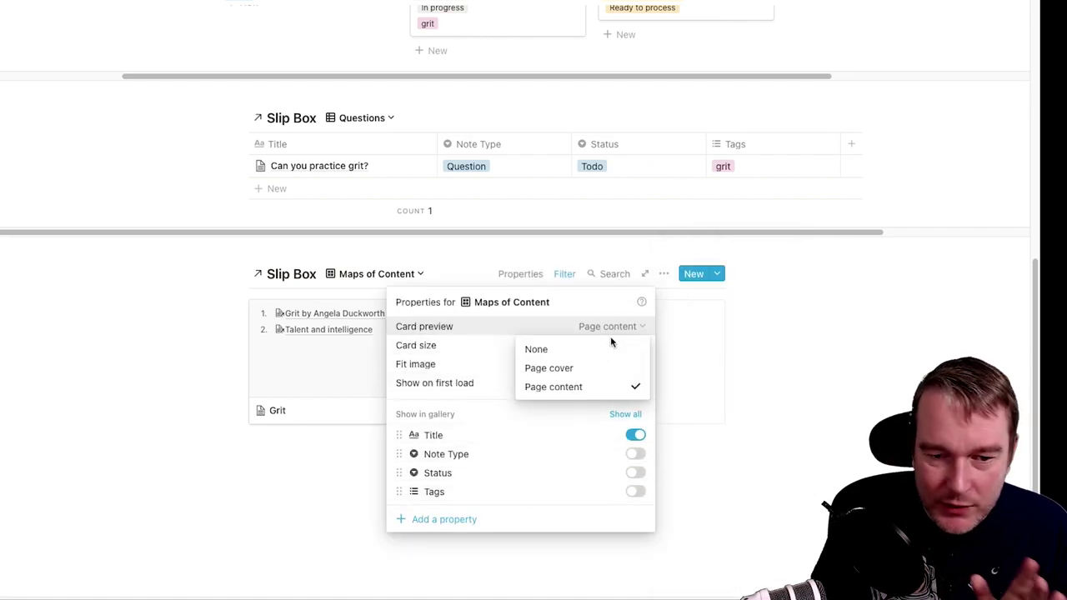
left_click(572, 369)
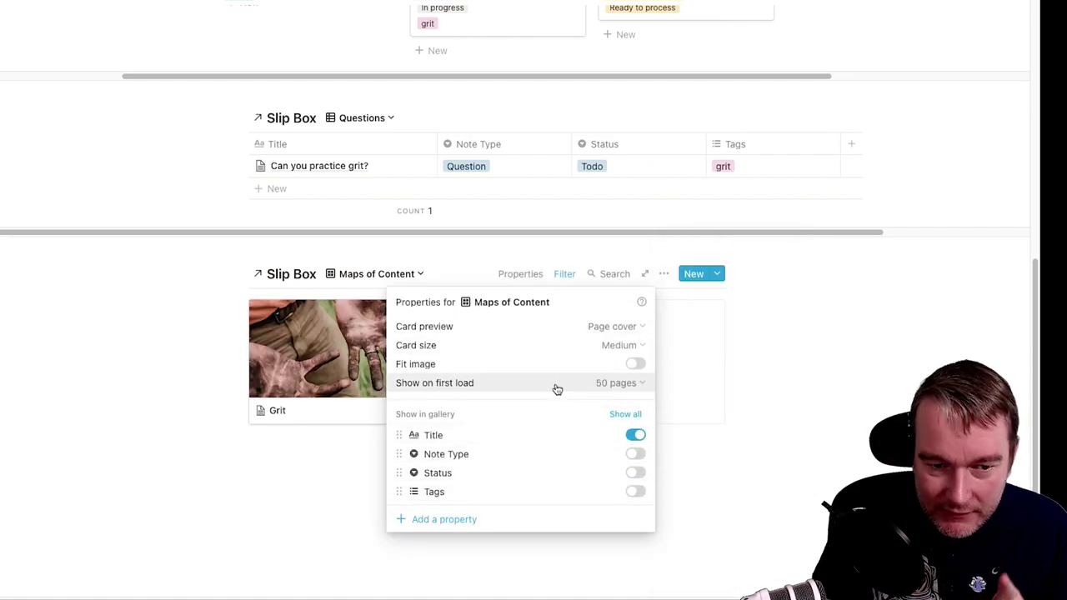
left_click(744, 467)
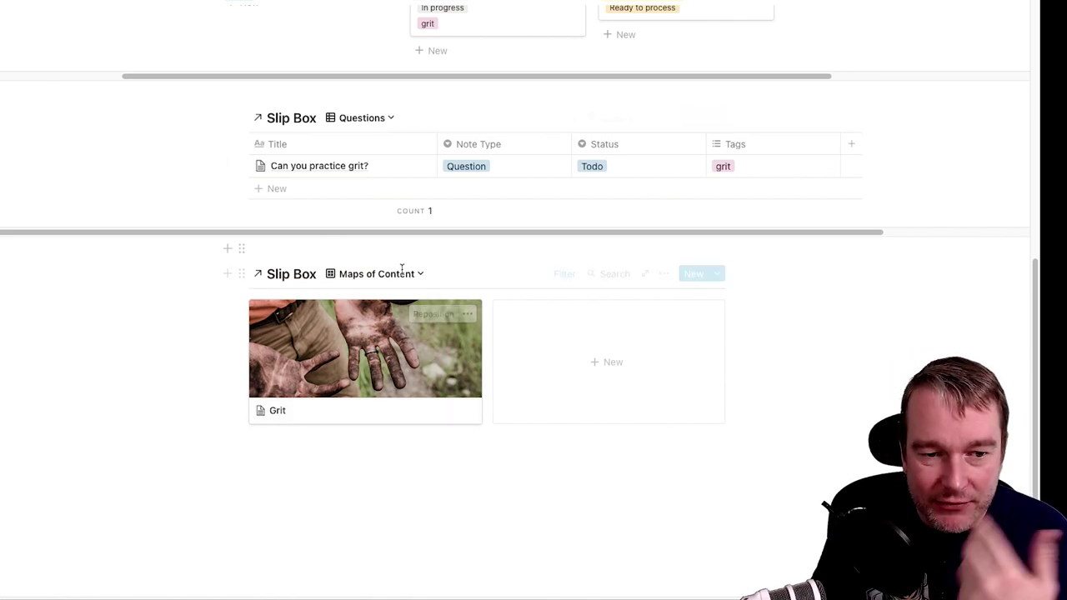
scroll(333, 350, "up", 3)
scroll(317, 292, "down", 3)
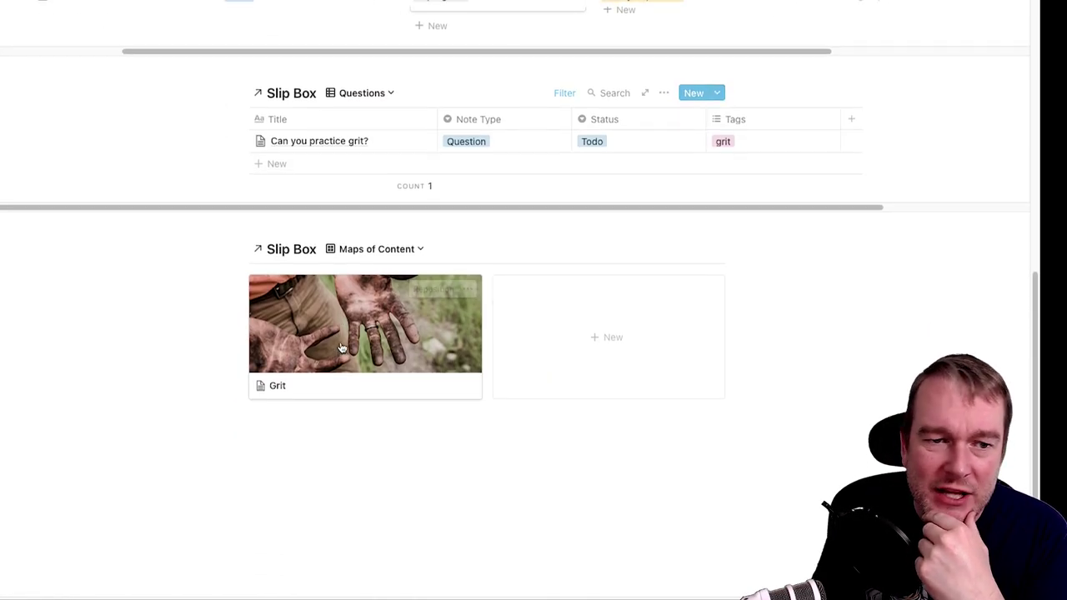
scroll(341, 348, "up", 10)
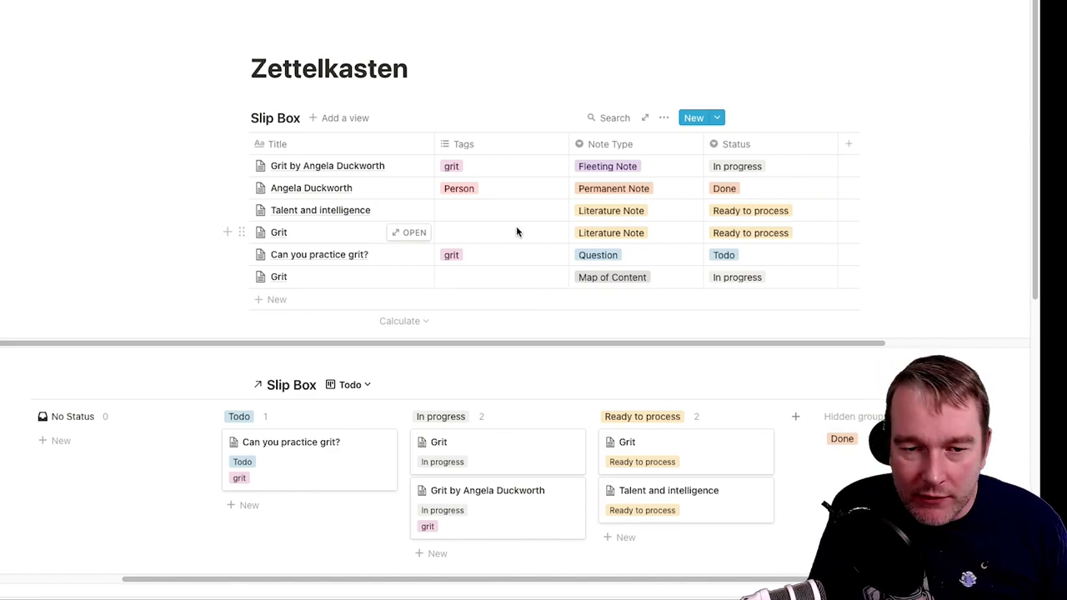
scroll(436, 359, "down", 3)
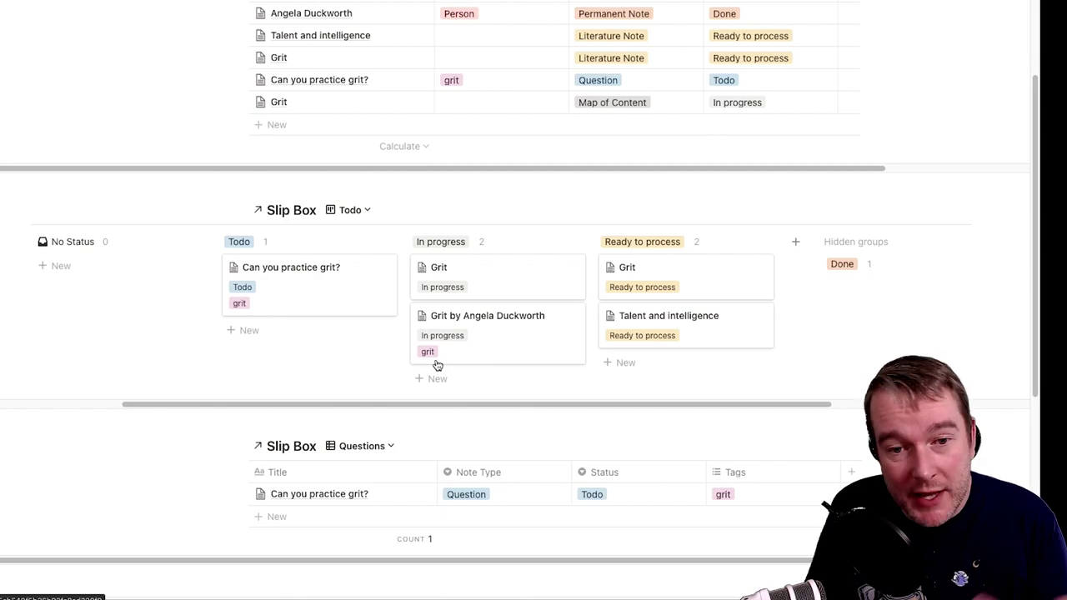
scroll(375, 480, "up", 4)
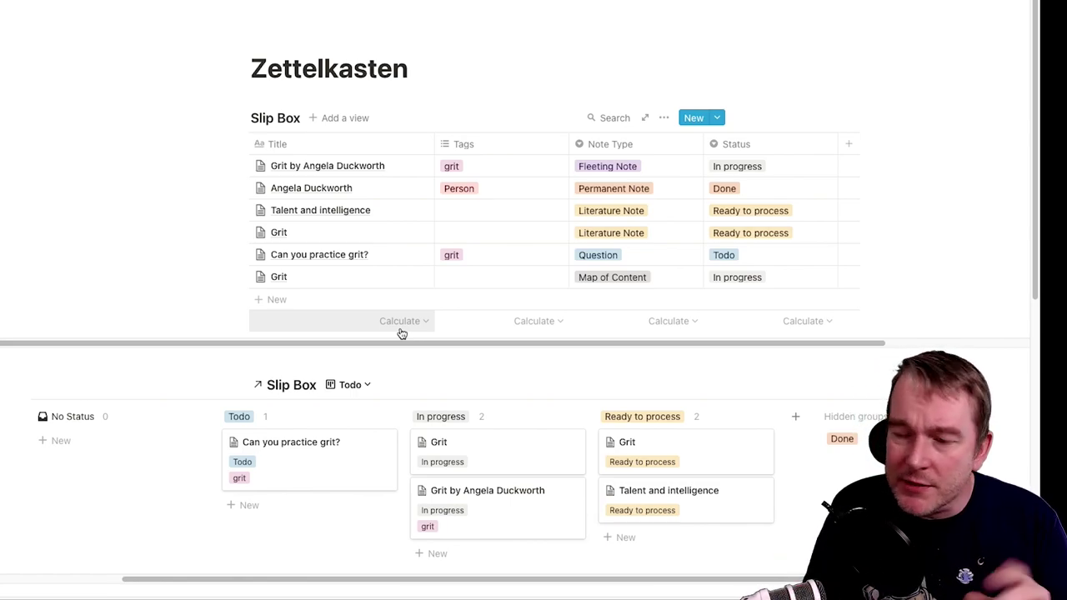
scroll(458, 354, "down", 6)
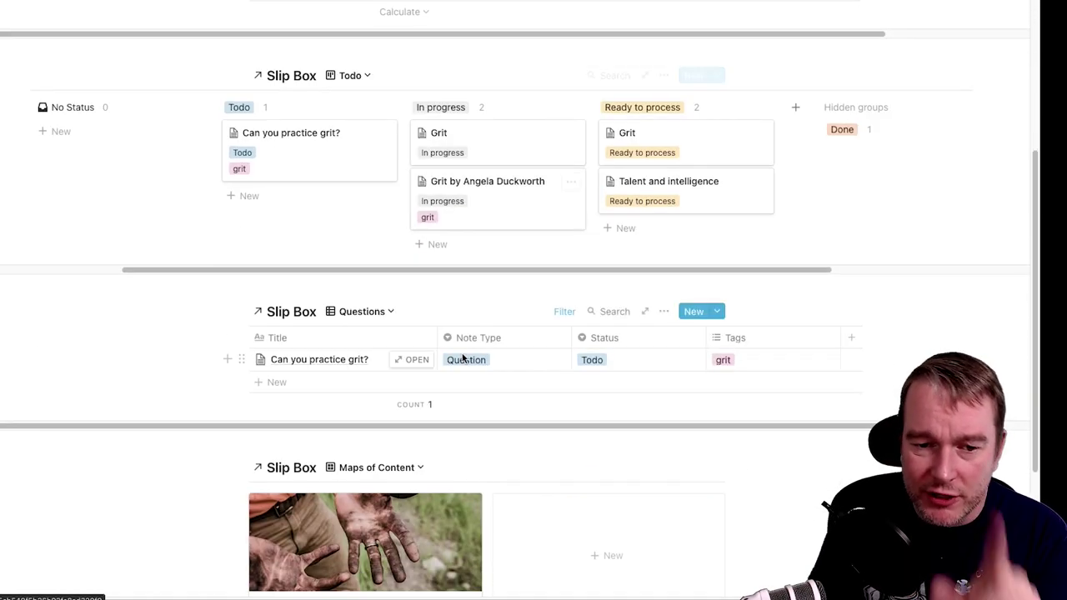
scroll(489, 386, "up", 3)
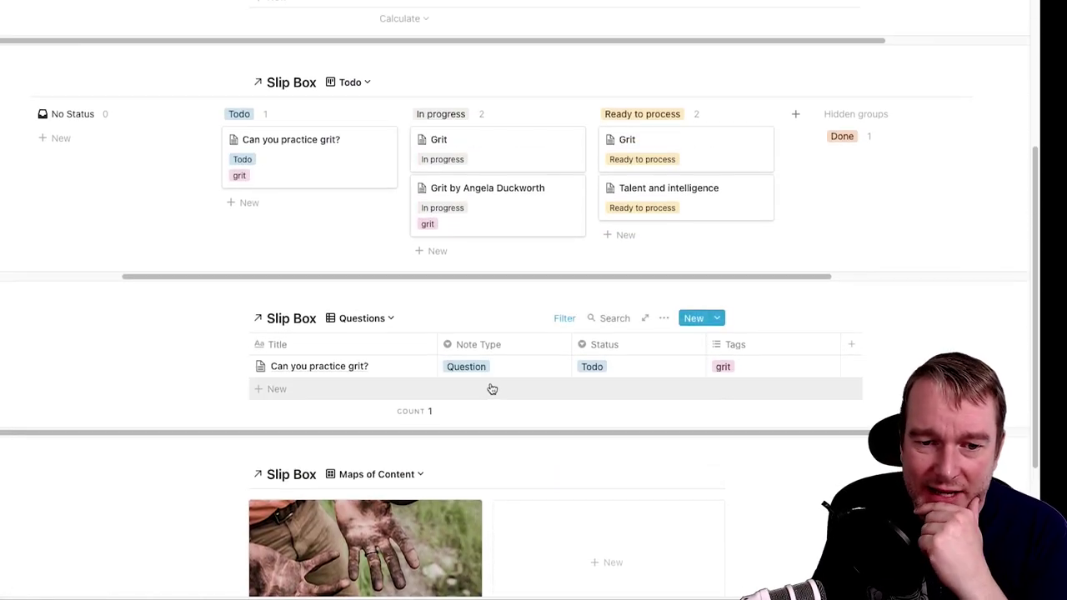
scroll(490, 388, "up", 4)
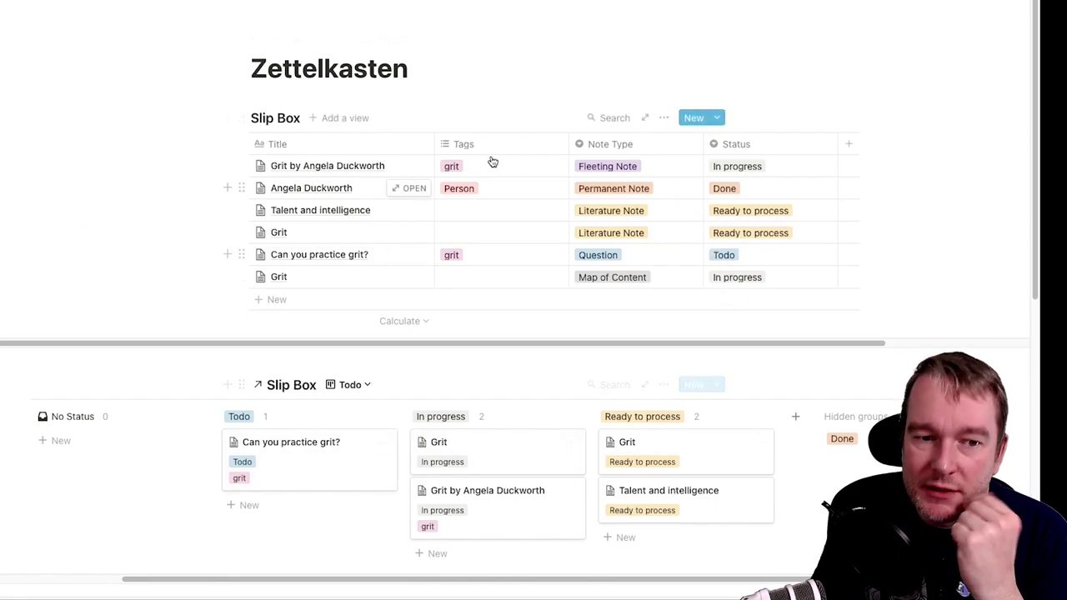
scroll(379, 350, "down", 6)
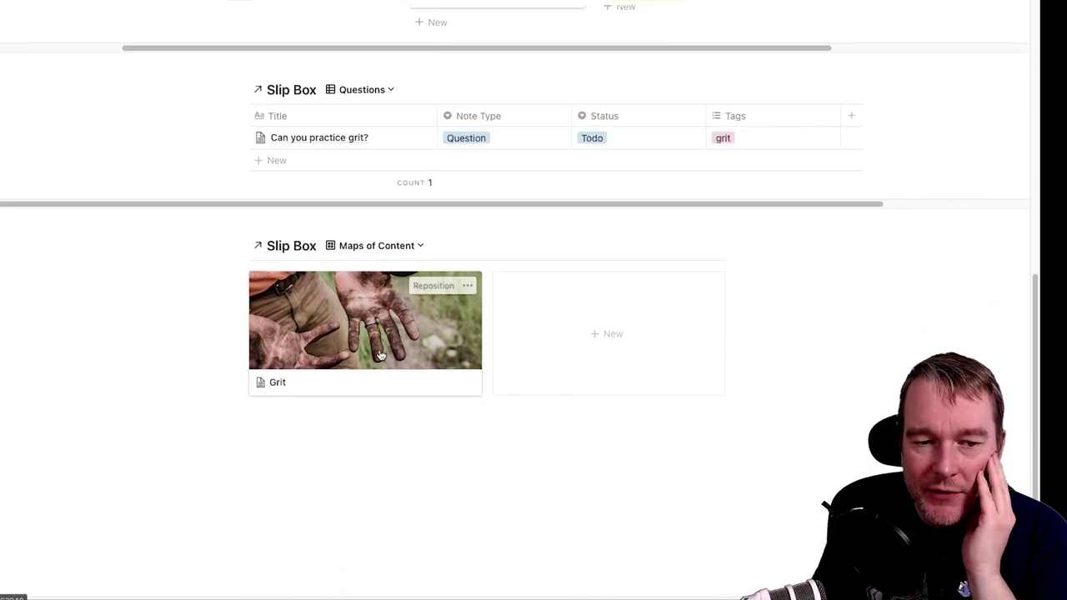
scroll(380, 356, "up", 5)
scroll(380, 354, "up", 2)
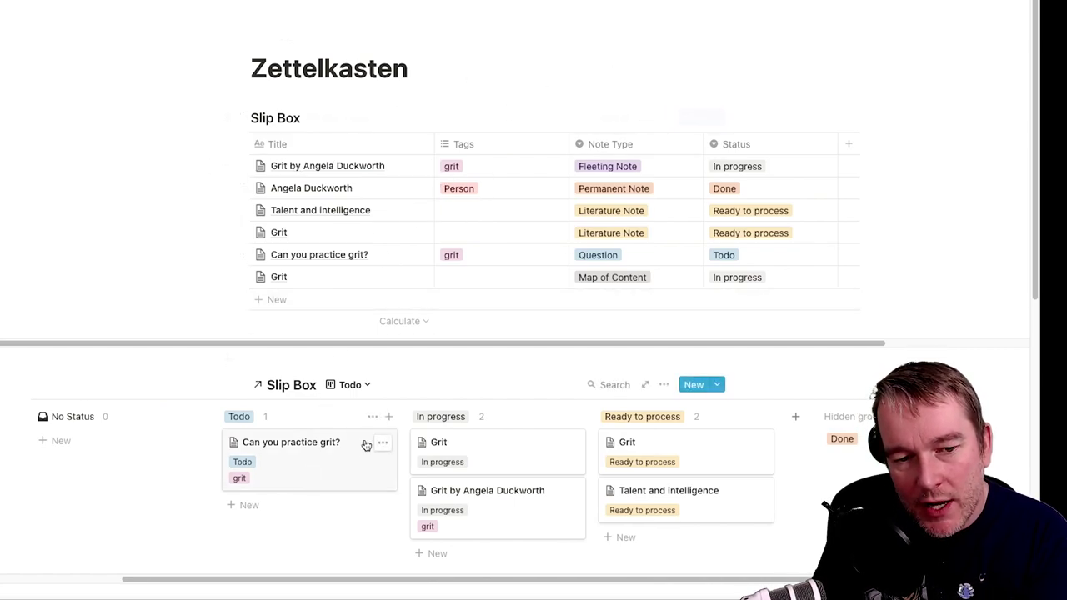
scroll(375, 442, "down", 5)
scroll(379, 375, "down", 4)
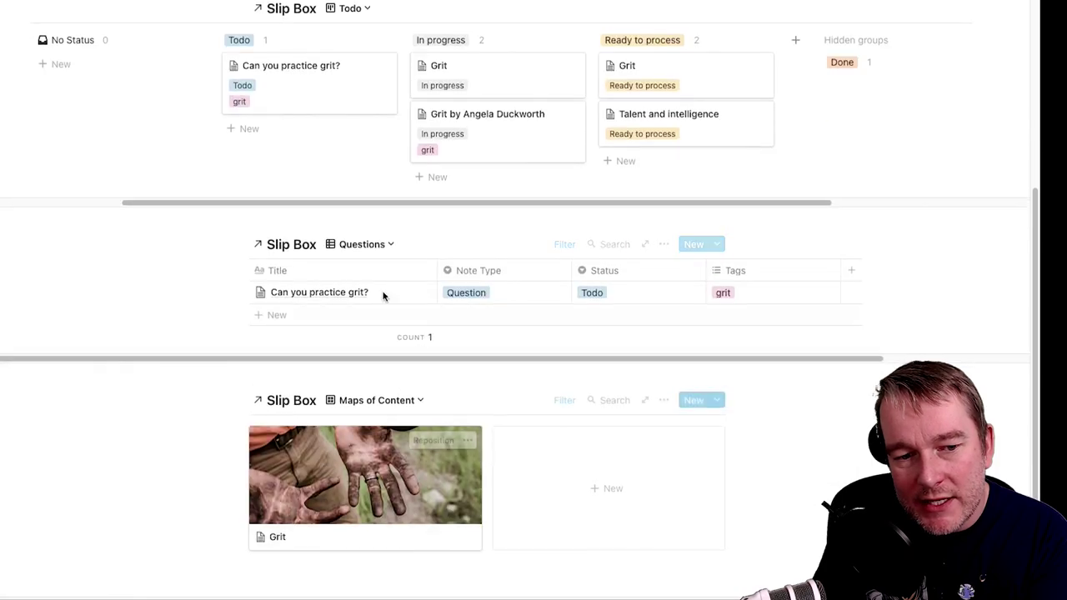
scroll(391, 287, "up", 5)
scroll(362, 341, "up", 1)
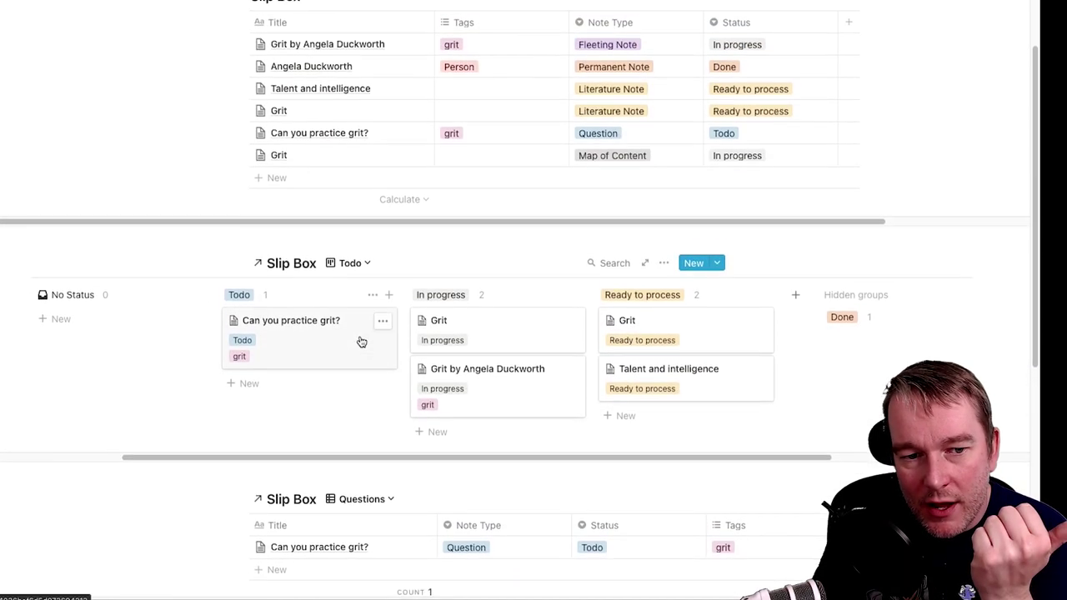
Add a new untitled card under the board's Todo column.
left_click(240, 385)
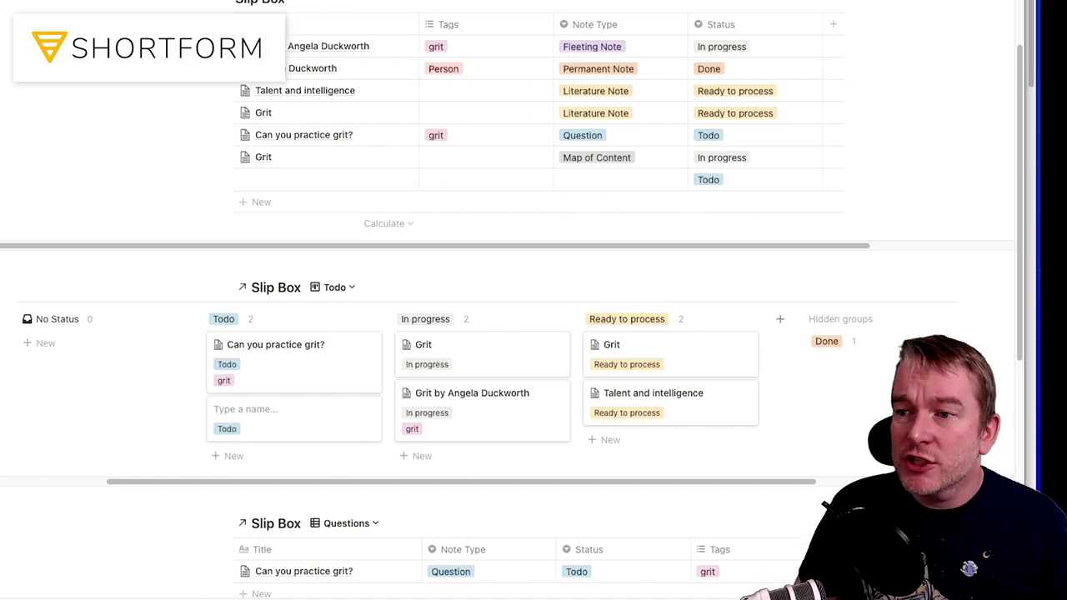
Bring the Shortform browser forward, reposition and enlarge its window, and browse the book grid.
key("super+Tab")
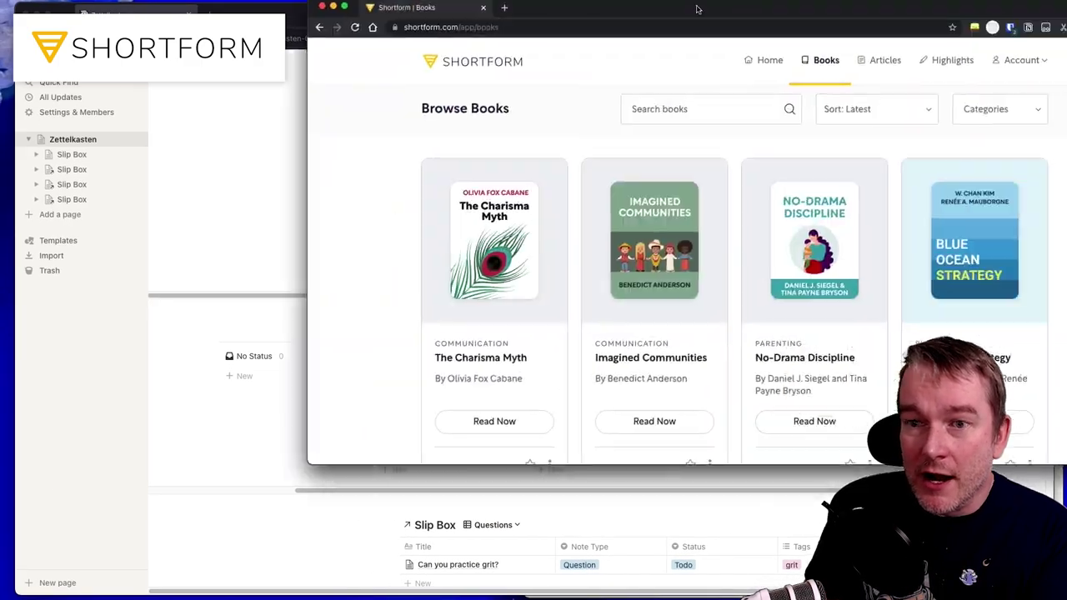
left_click_drag(698, 9, 424, 40)
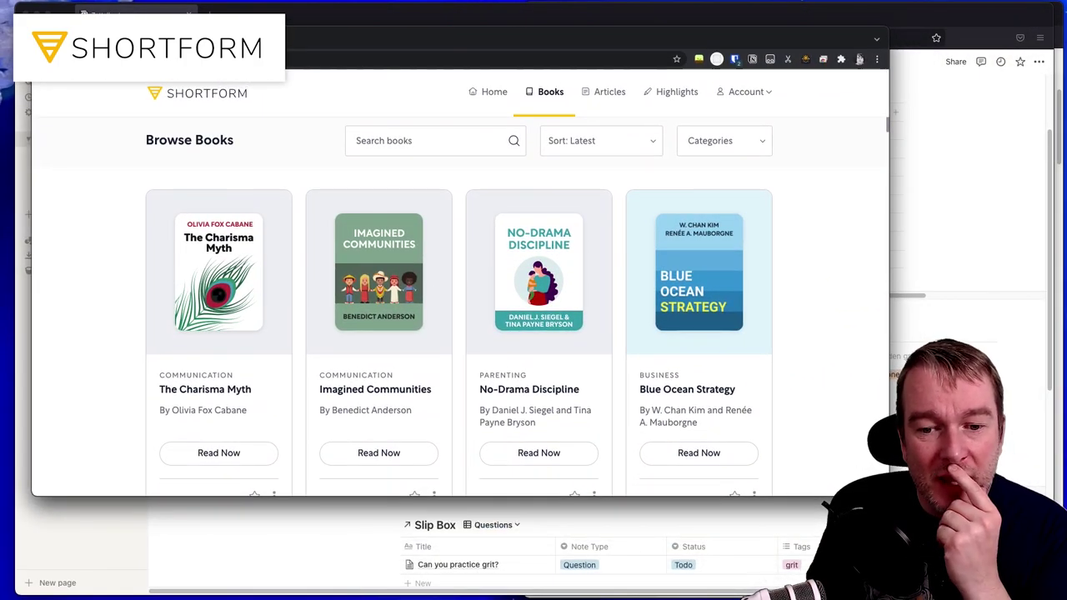
left_click_drag(894, 502, 1046, 567)
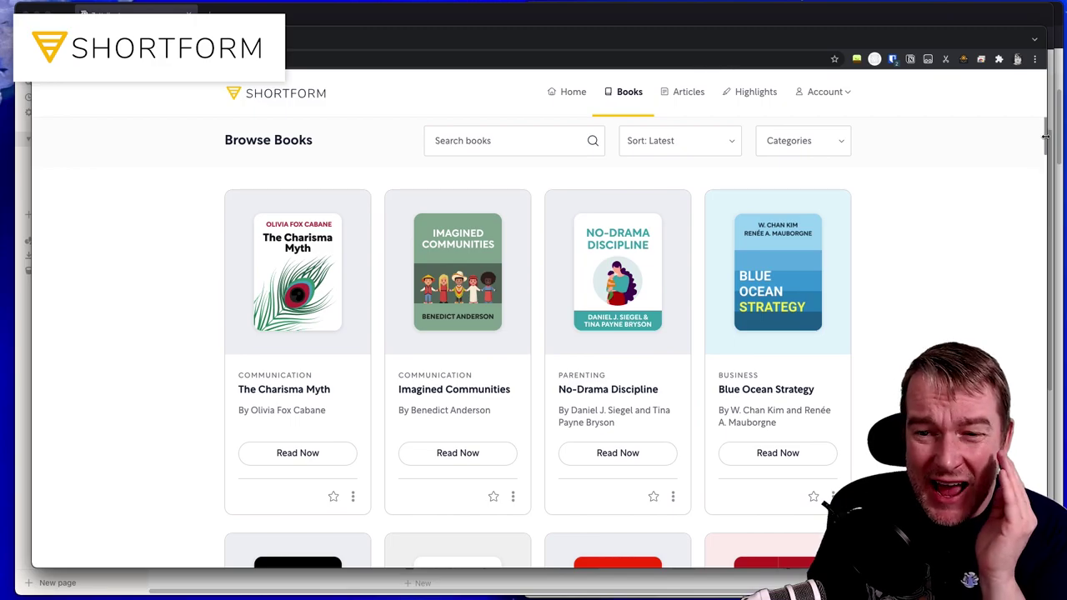
scroll(1027, 146, "down", 1)
scroll(1028, 146, "down", 15)
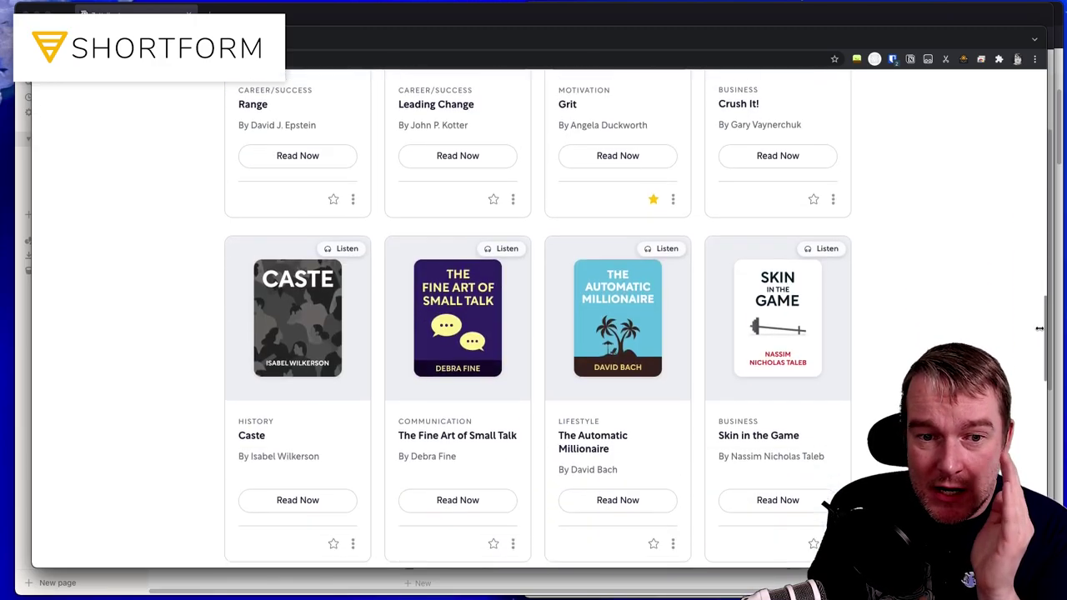
scroll(1034, 367, "down", 10)
scroll(1035, 292, "up", 15)
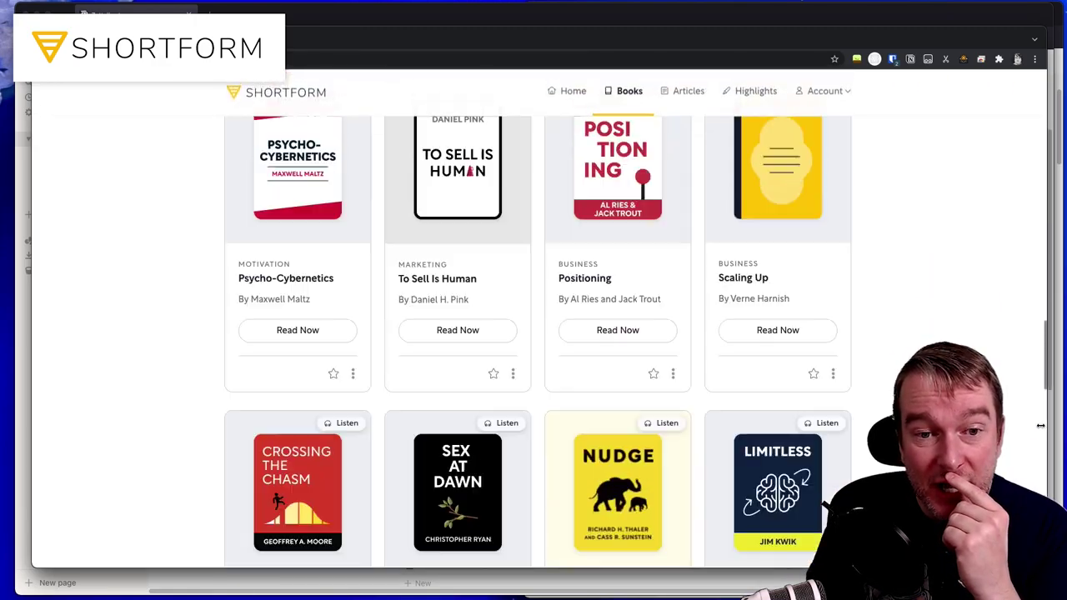
scroll(1035, 211, "up", 5)
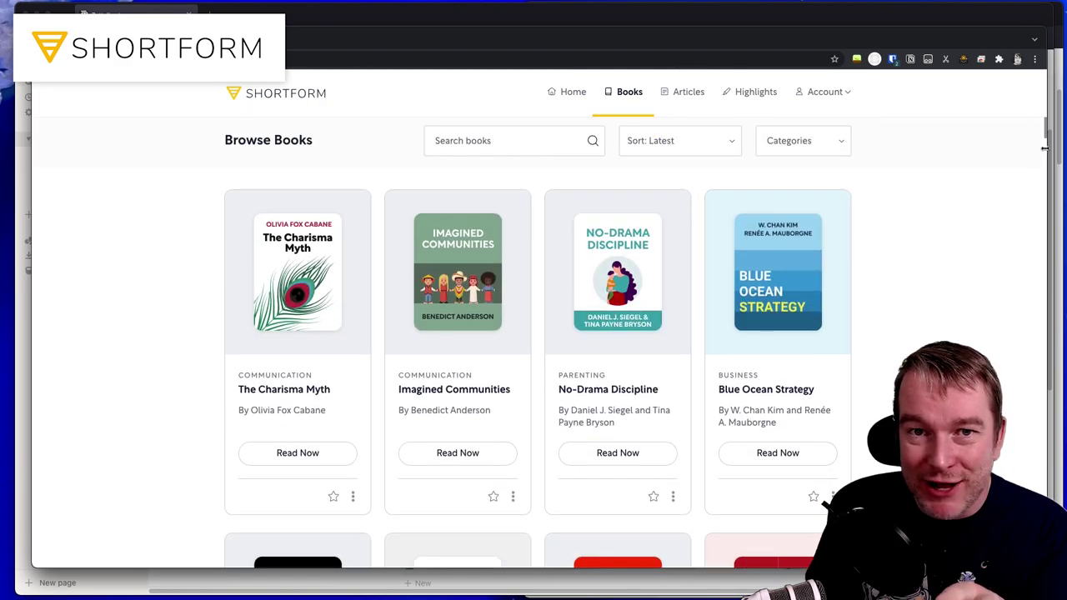
Check the book categories list, then search the Shortform catalogue for 'grit'.
left_click(820, 139)
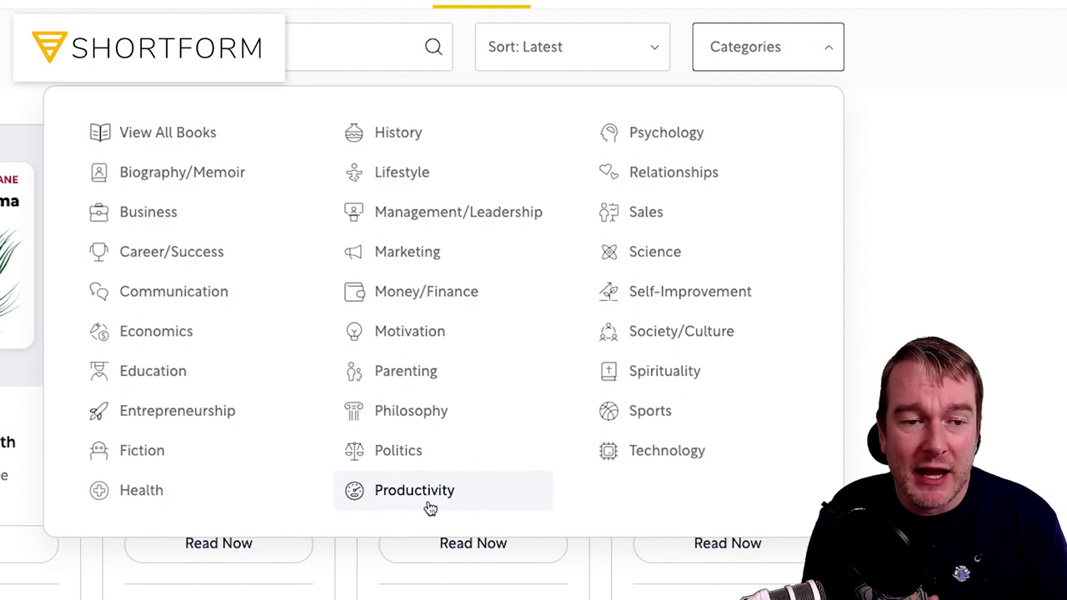
left_click(805, 47)
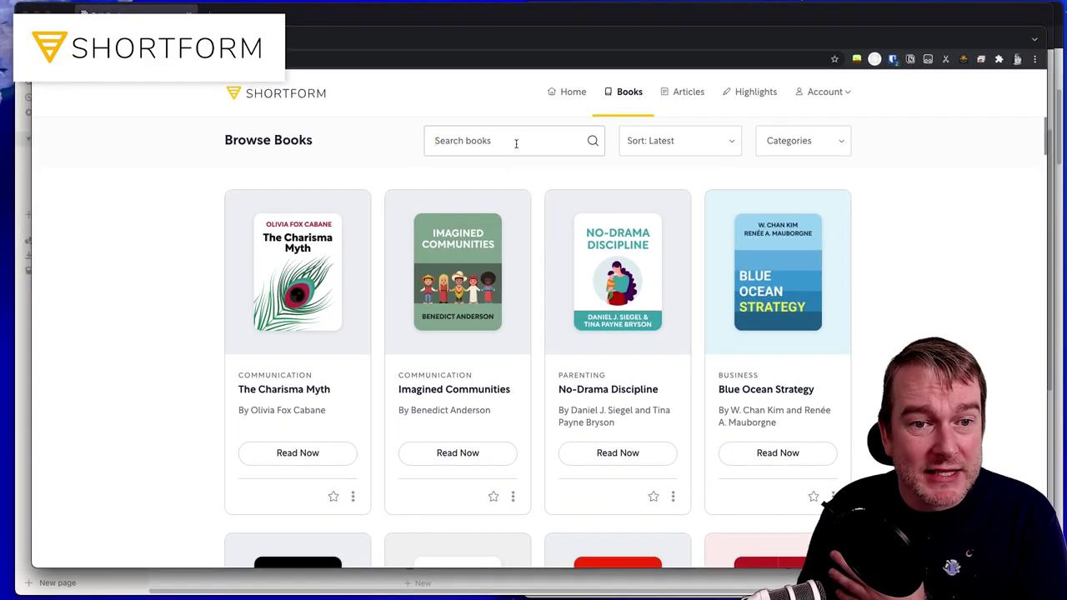
left_click(477, 115)
type("grit")
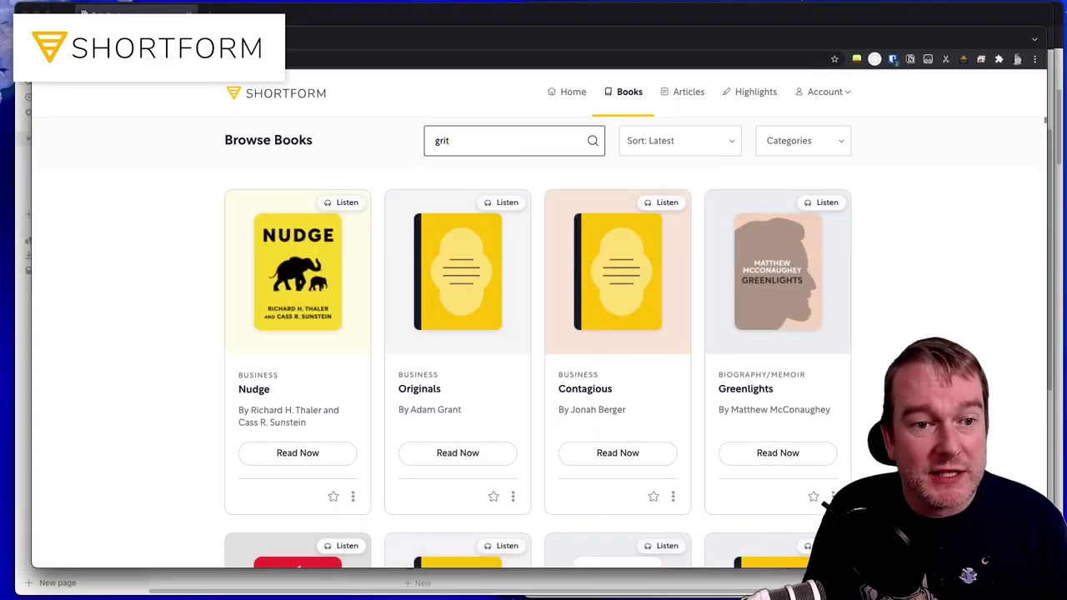
Open the Grit summary, read down it, and show options for the highlighted passage.
left_click(297, 441)
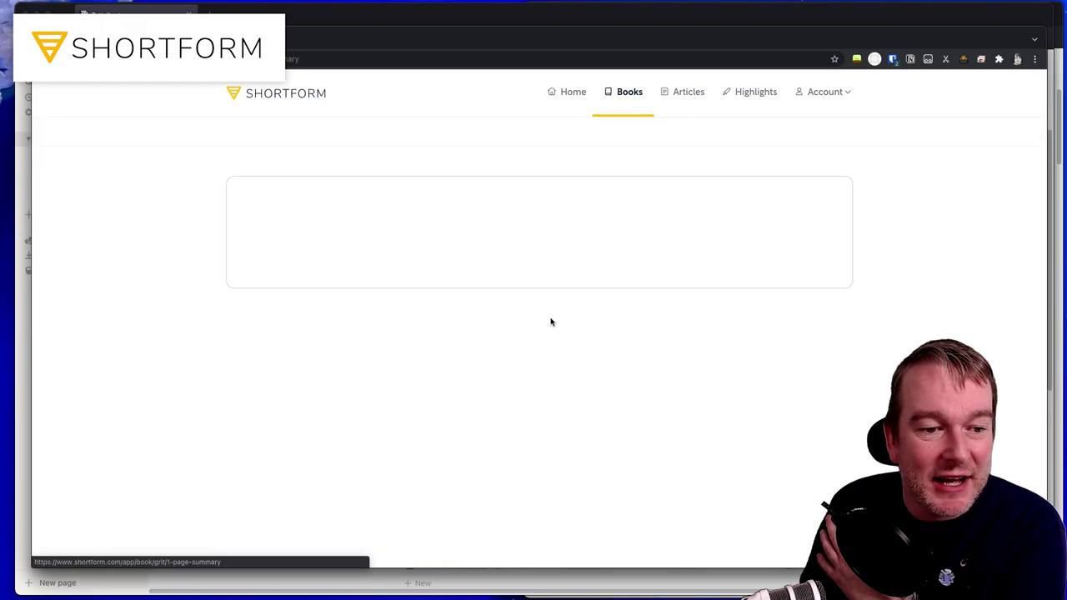
scroll(596, 243, "down", 2)
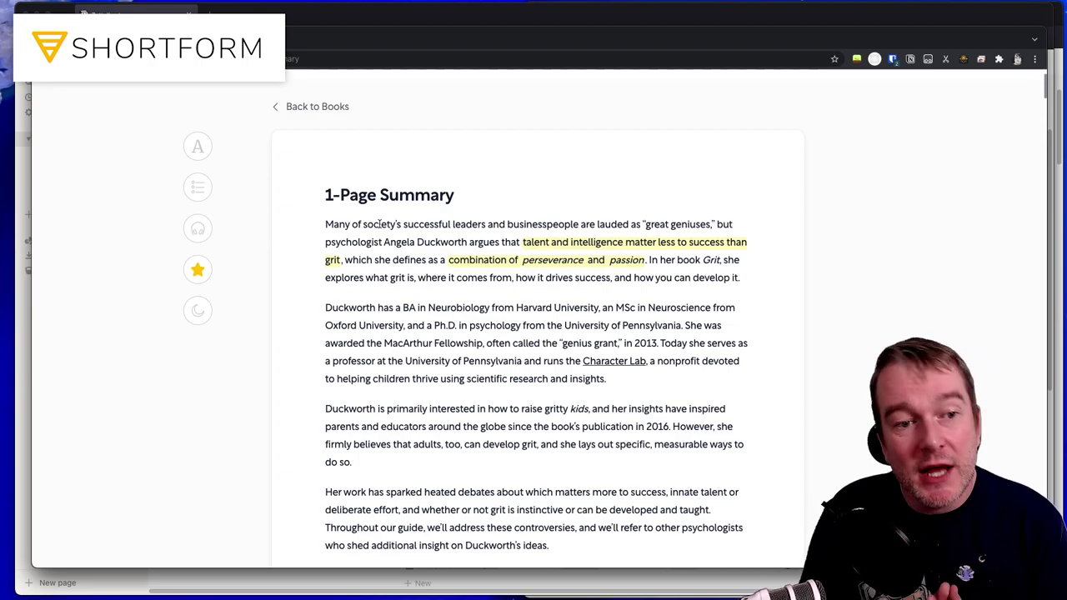
scroll(555, 295, "down", 1)
left_click(533, 230)
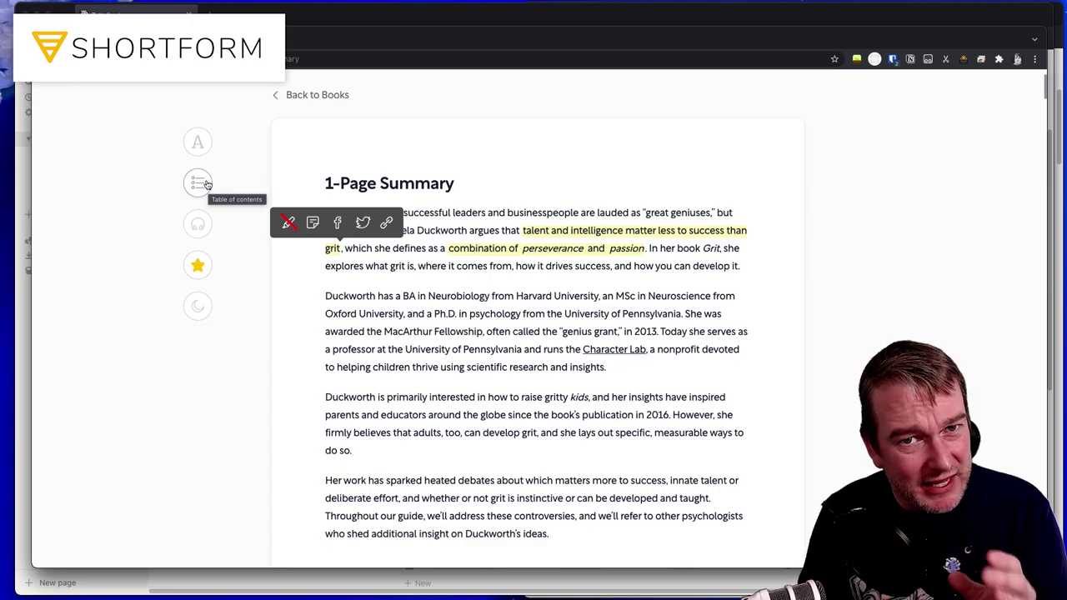
Expand Full Summary in the table of contents, close it, and dismiss the highlight options.
left_click(205, 183)
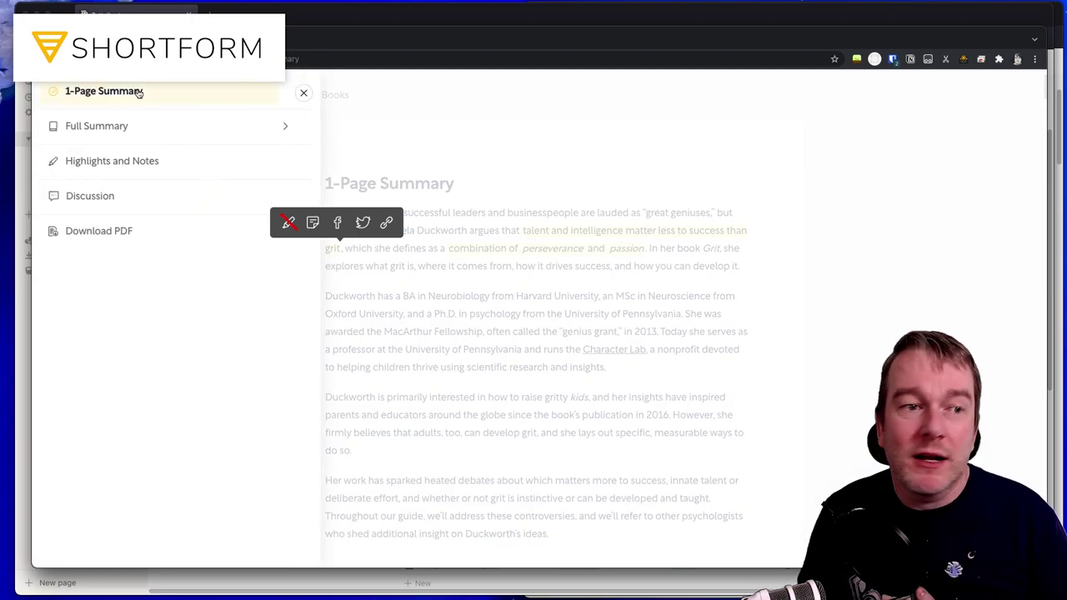
left_click(288, 136)
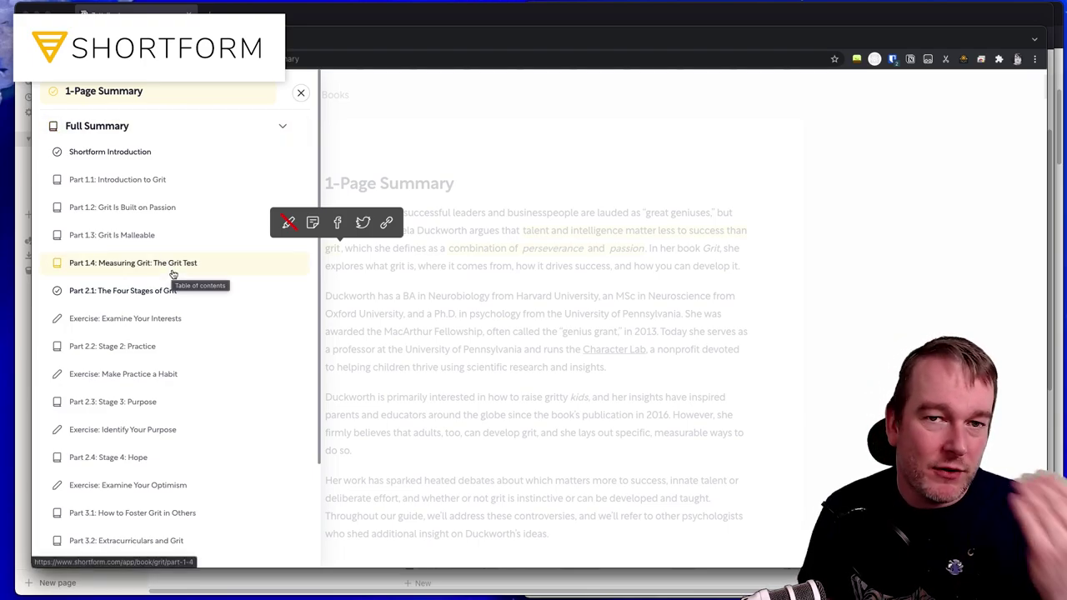
scroll(179, 379, "down", 2)
left_click(454, 342)
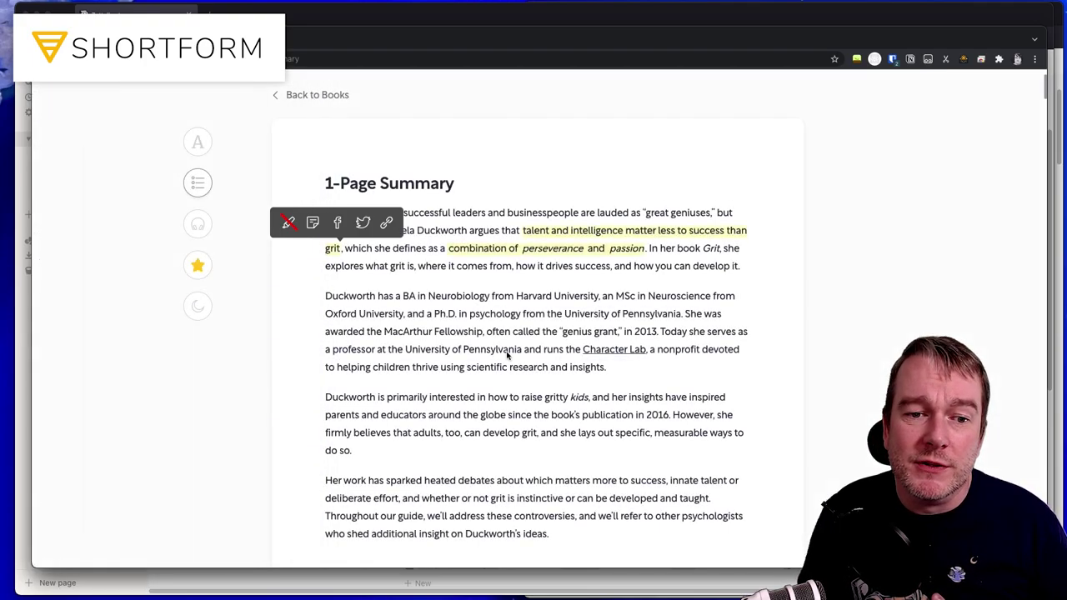
scroll(467, 341, "down", 5)
scroll(500, 342, "up", 7)
left_click(513, 341)
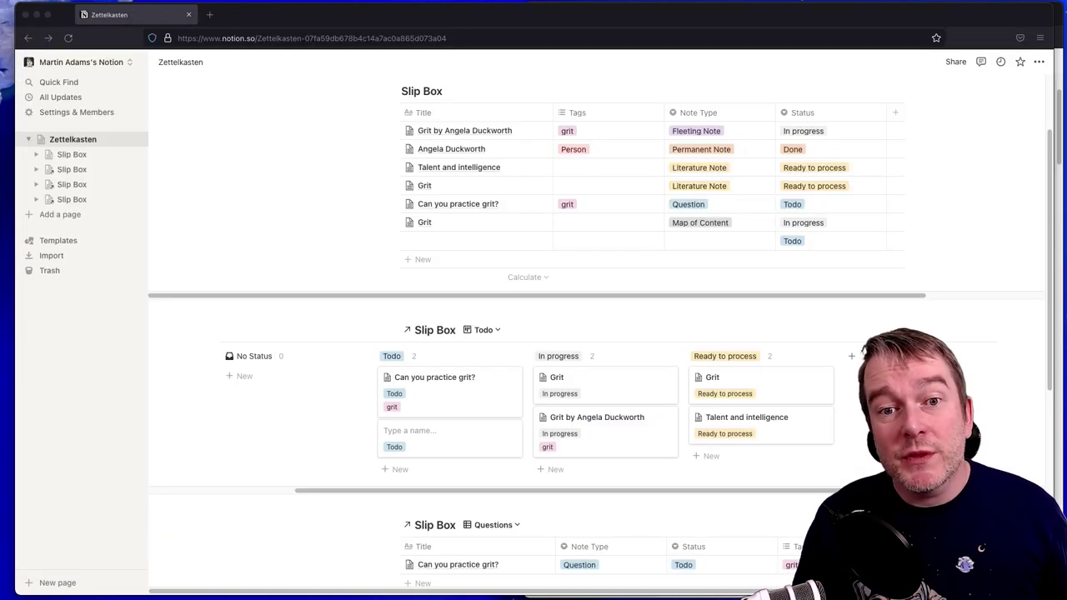
Scroll the Notion page up to the Zettelkasten title.
scroll(548, 384, "up", 3)
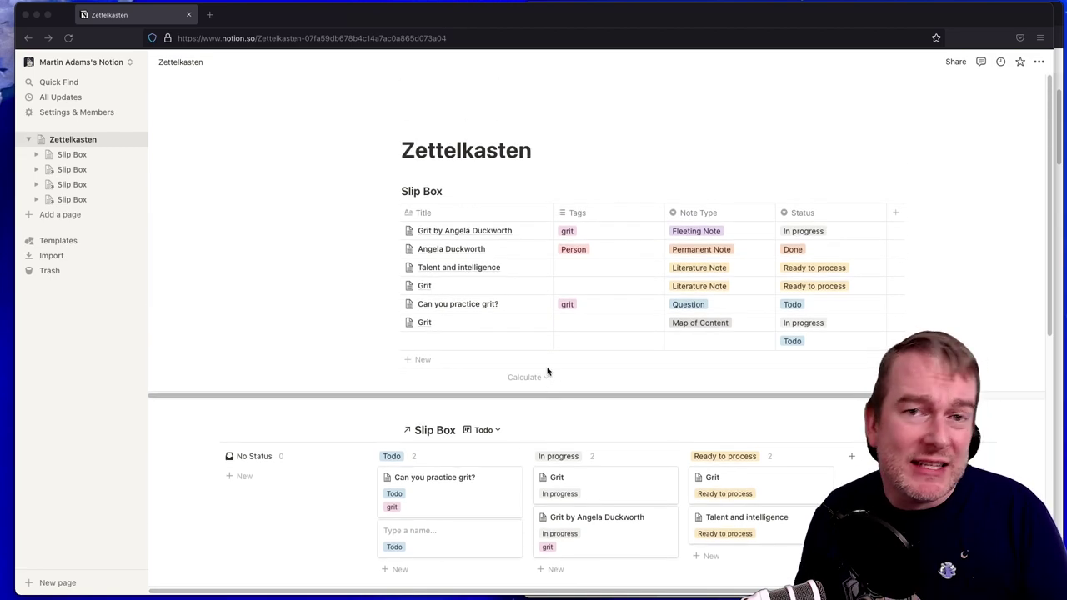